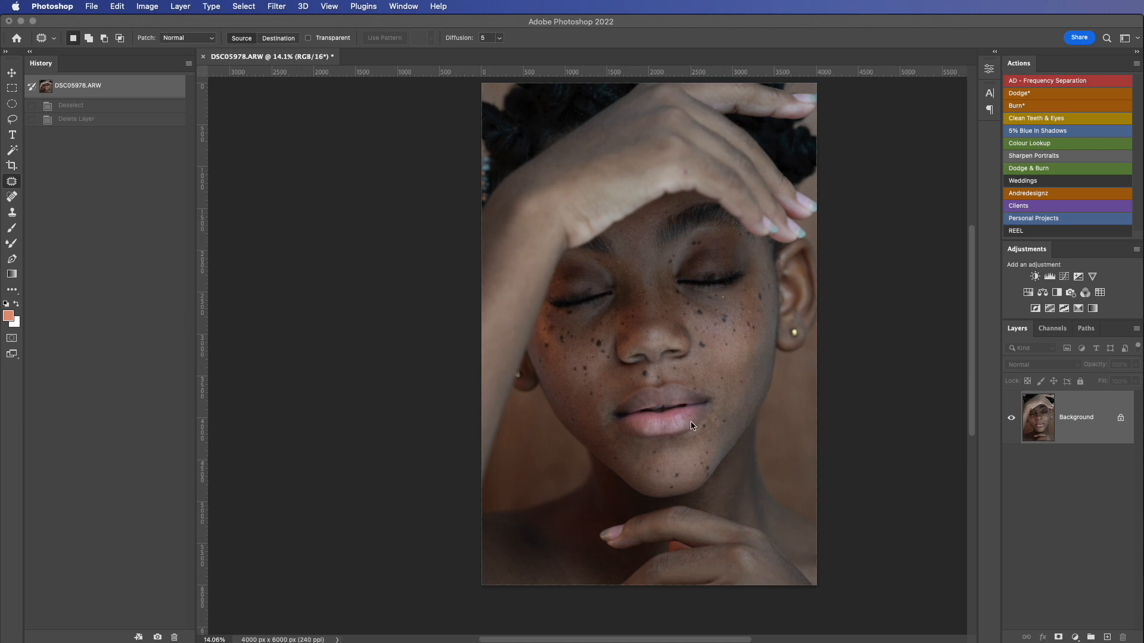
Step: Review the photo's camera data in its file info, including lens, focal length and exposure settings
left_click(93, 8)
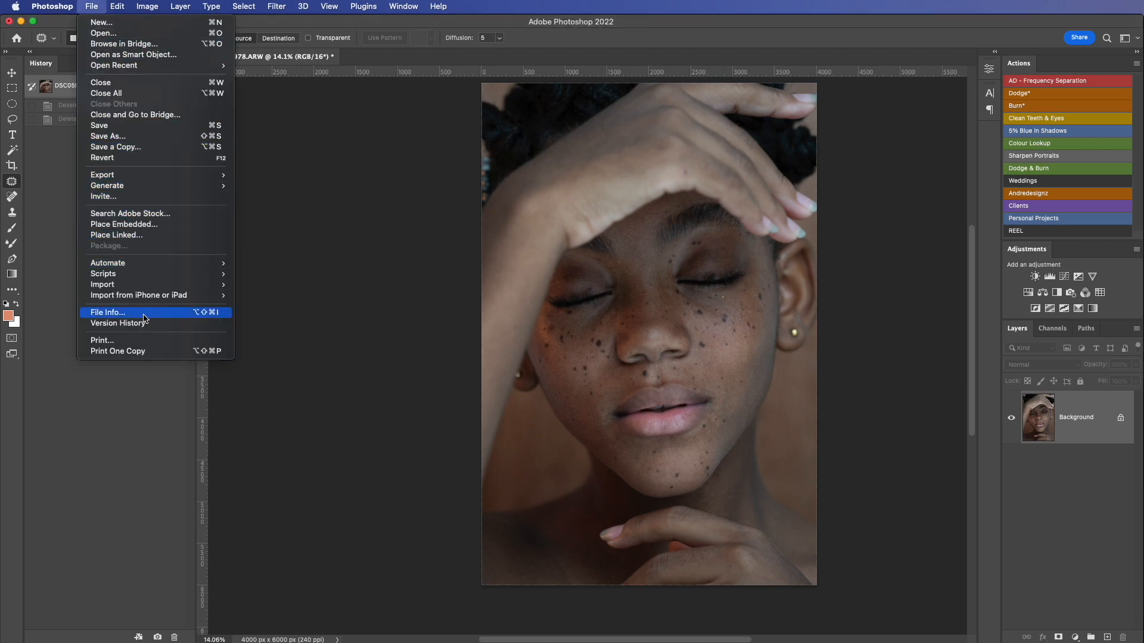
left_click(146, 314)
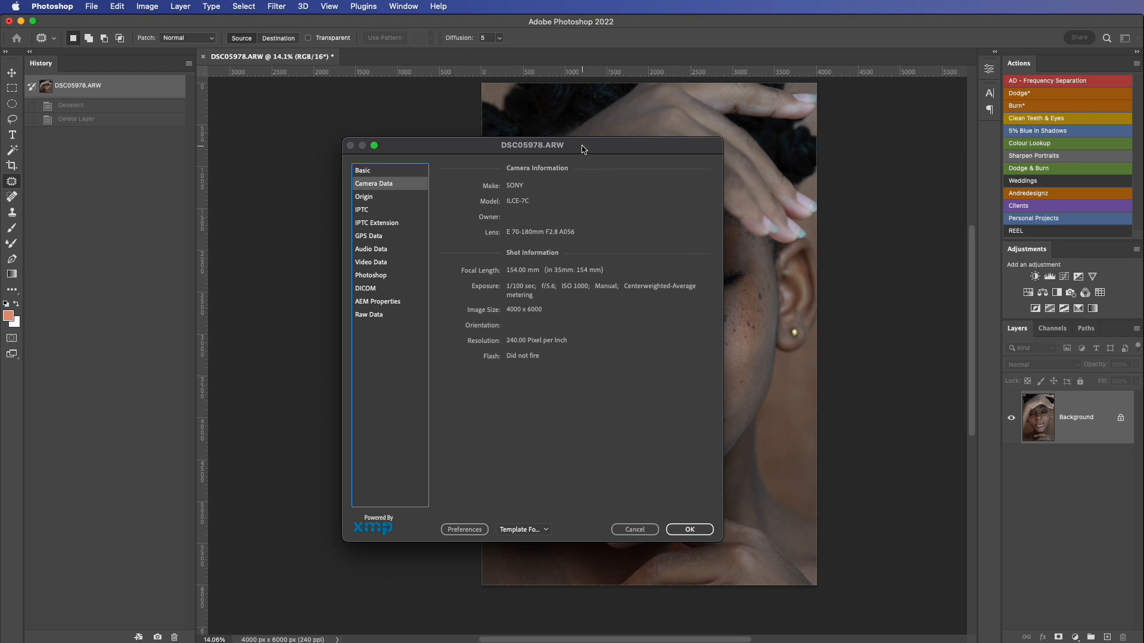
left_click_drag(584, 149, 701, 154)
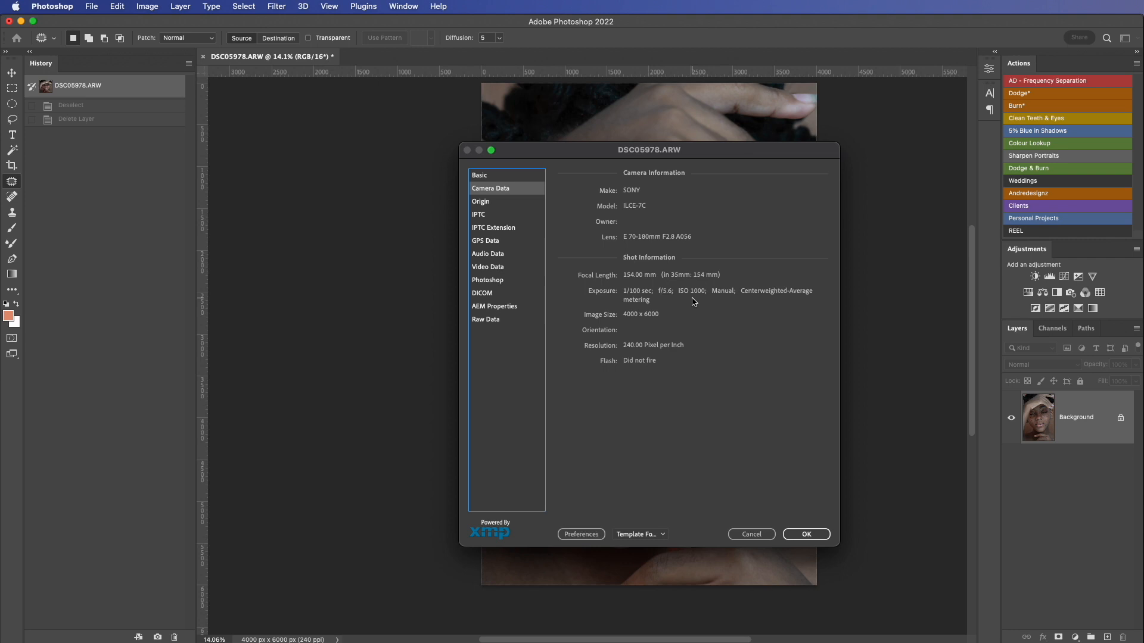
left_click(752, 534)
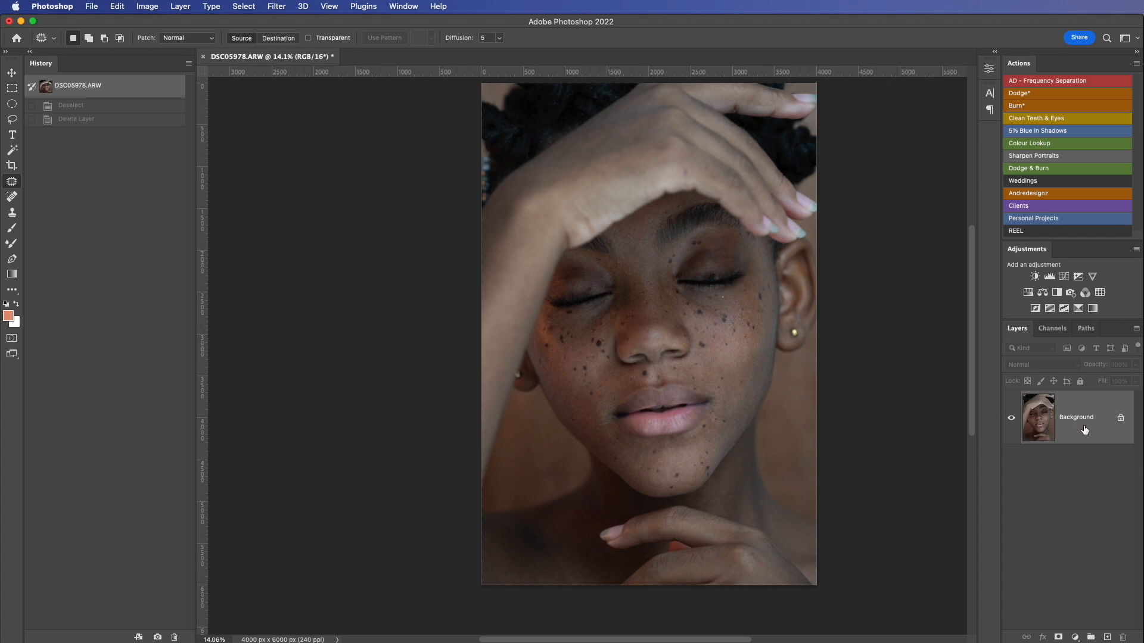
Step: Duplicate the Background layer and crop the portrait to the 4 x 5 in 300 ppi preset, framing the face and hands
left_click_drag(1084, 430, 1107, 636)
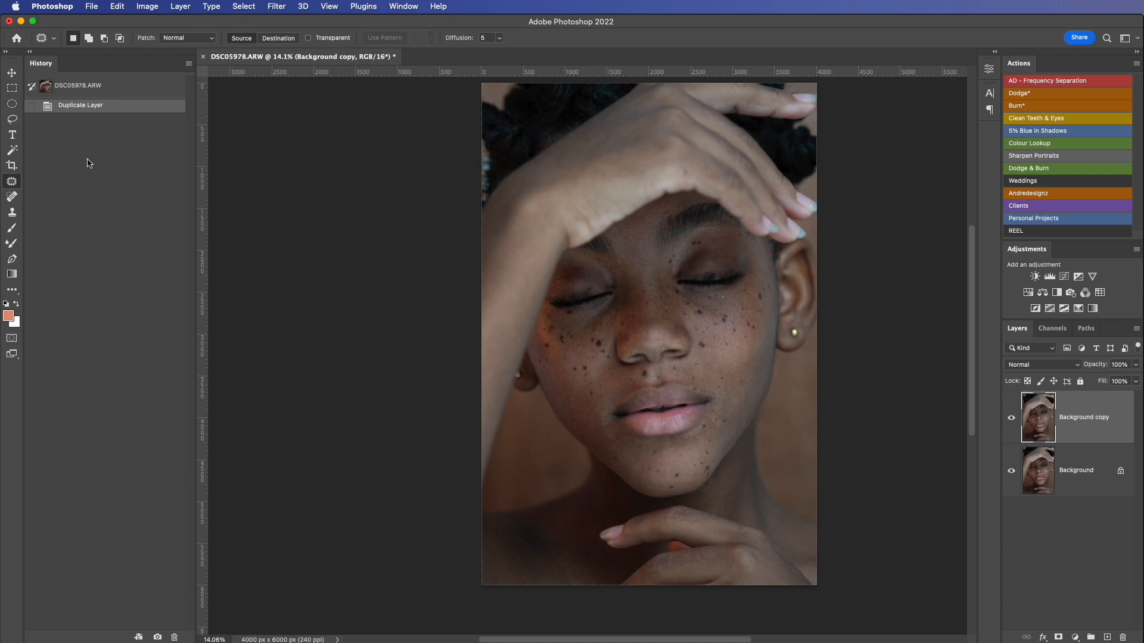
left_click(12, 167)
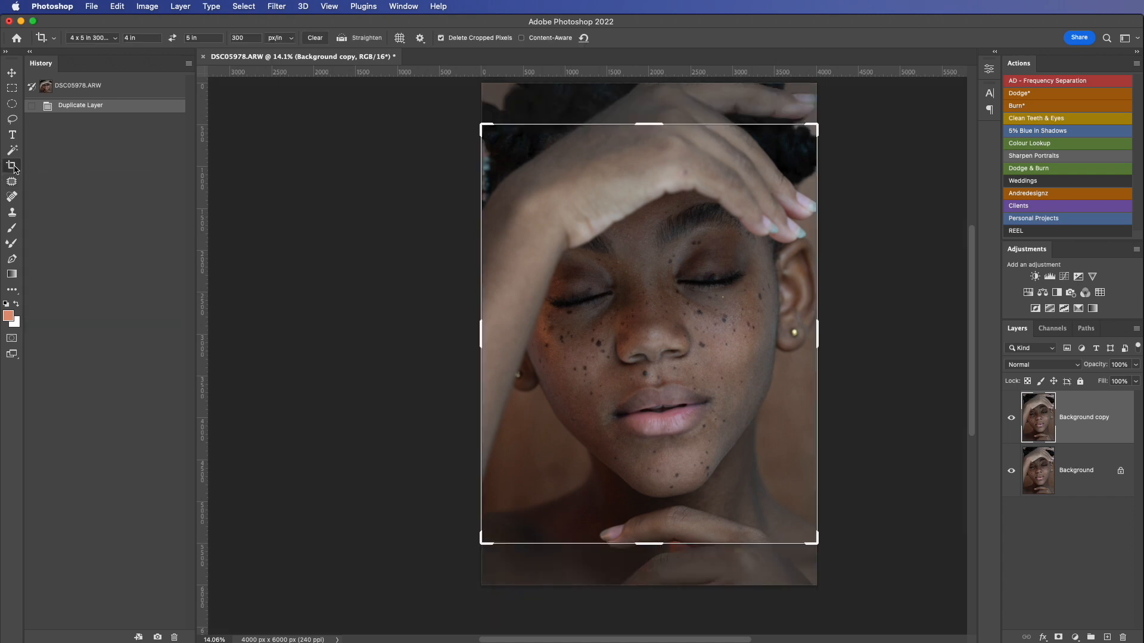
left_click(694, 302)
left_click_drag(753, 305, 751, 296)
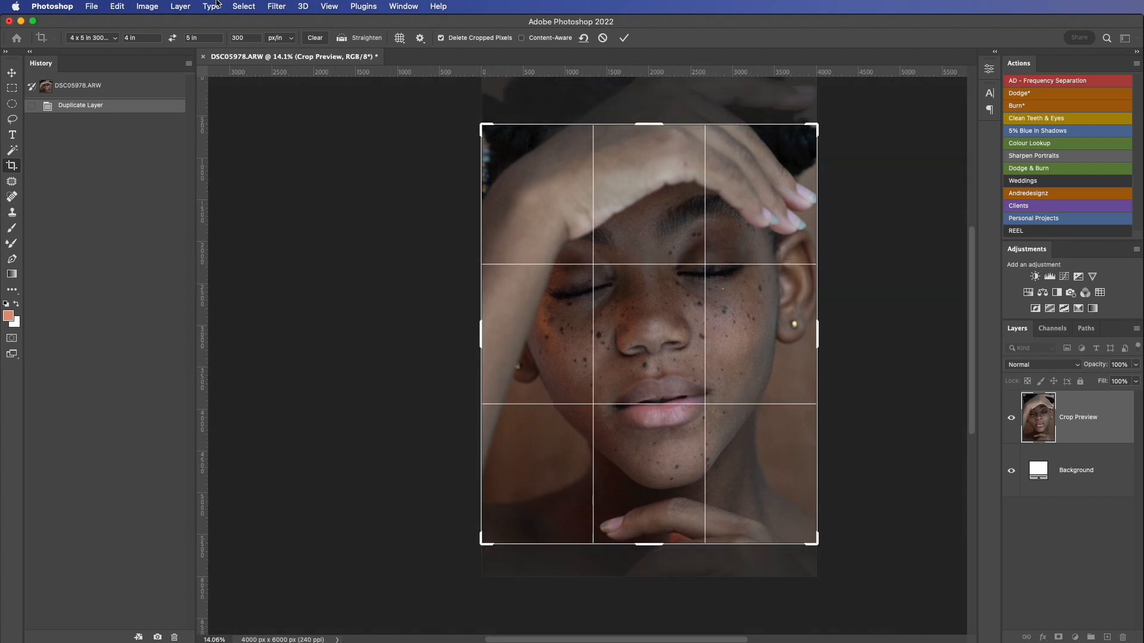
left_click(108, 40)
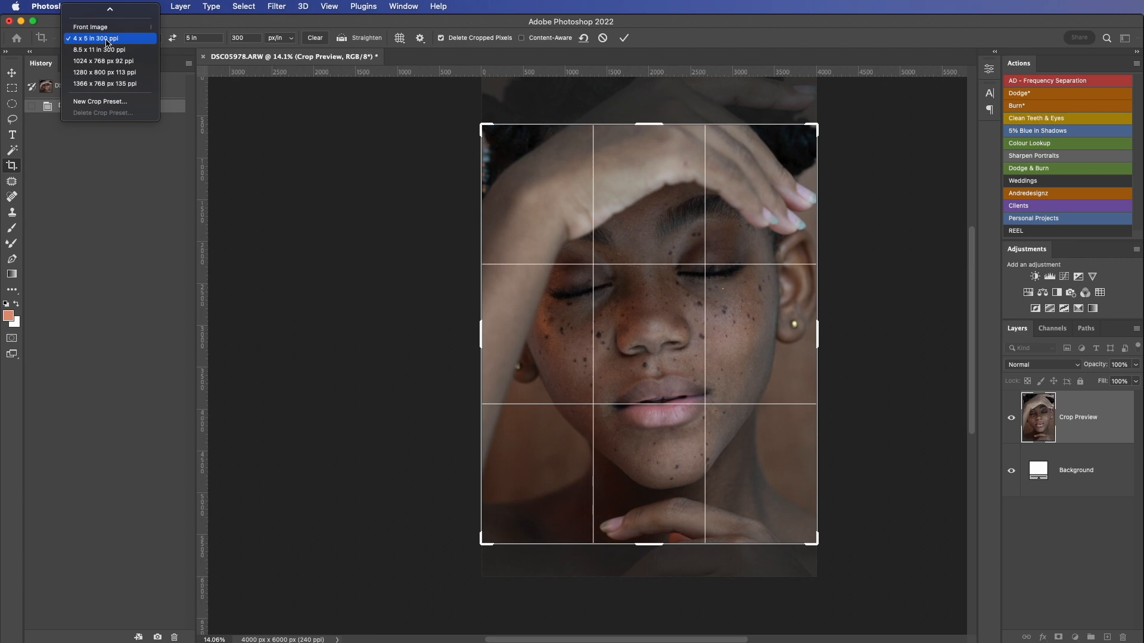
left_click(108, 39)
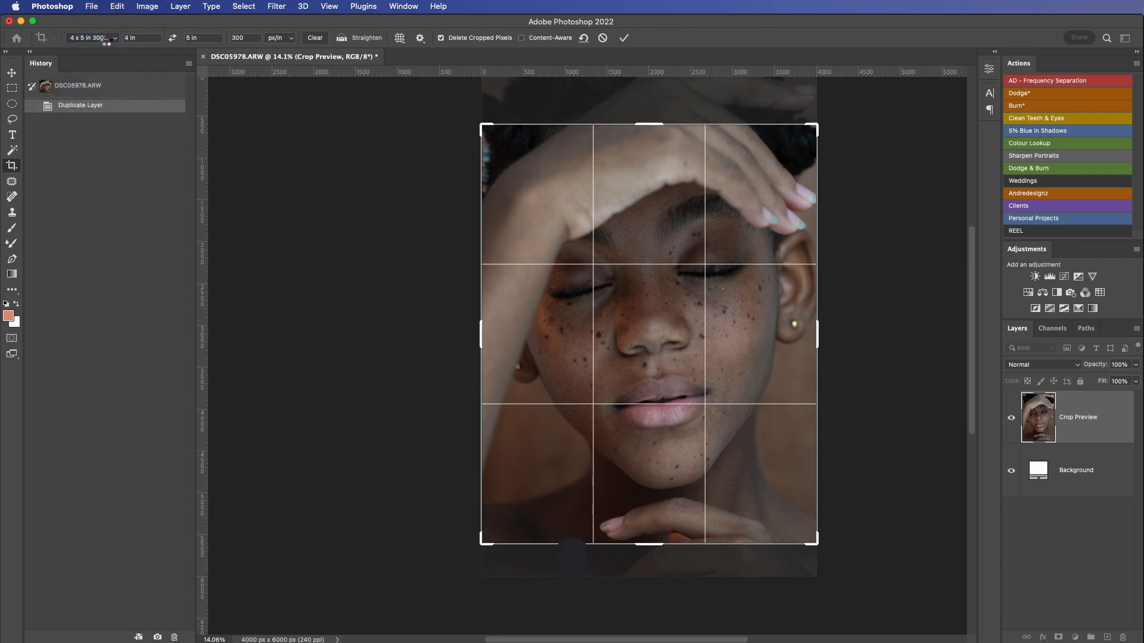
key("Return")
Step: Remove the small skin blemishes between the eyebrows and above the nose bridge on the duplicate layer with the Patch tool
scroll(518, 210, "down", 4)
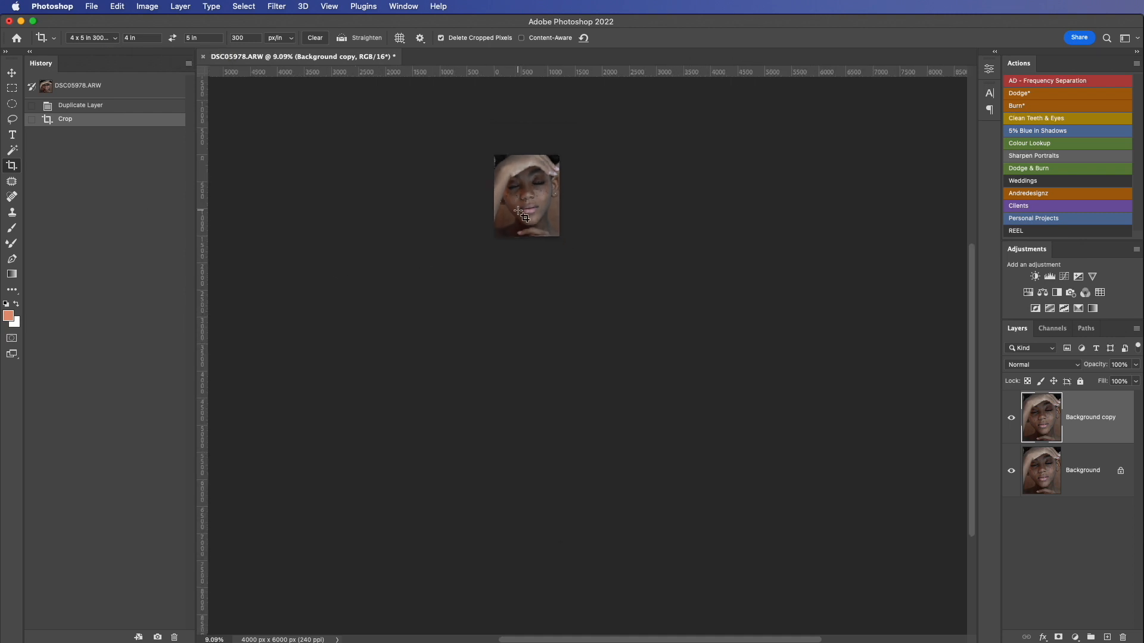
scroll(518, 210, "up", 10)
scroll(518, 210, "up", 2)
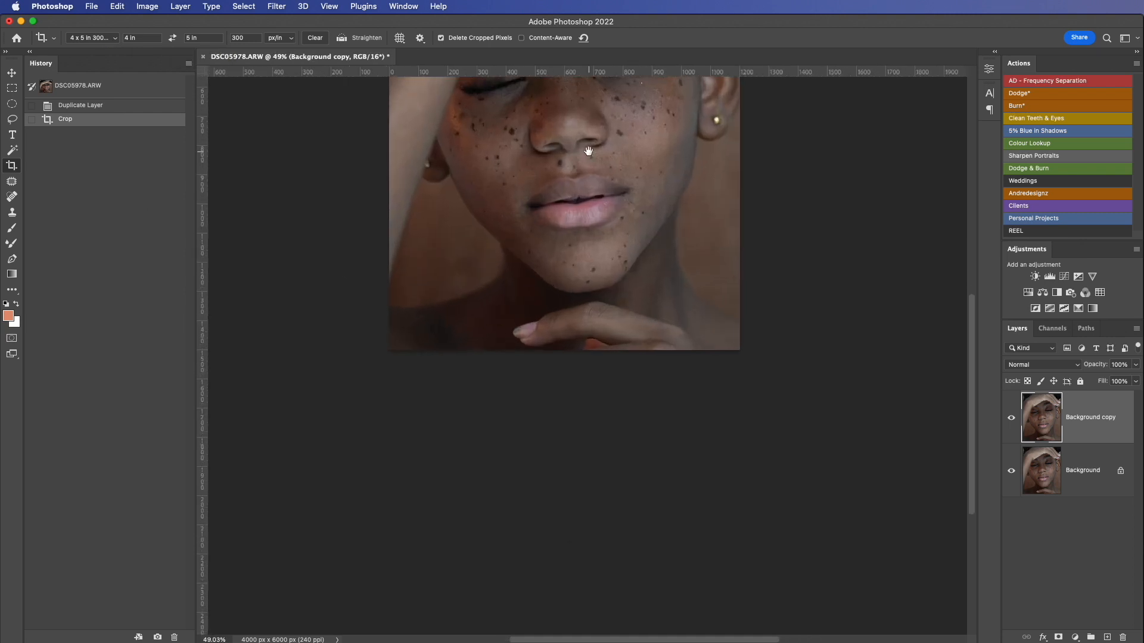
left_click_drag(587, 151, 649, 363)
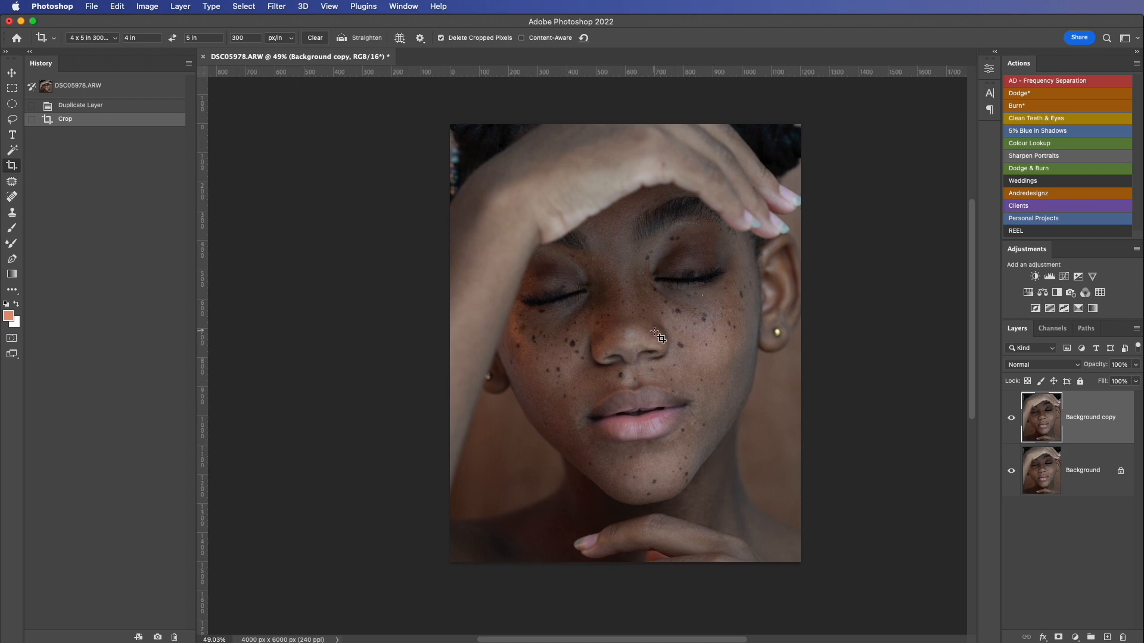
scroll(655, 333, "up", 4)
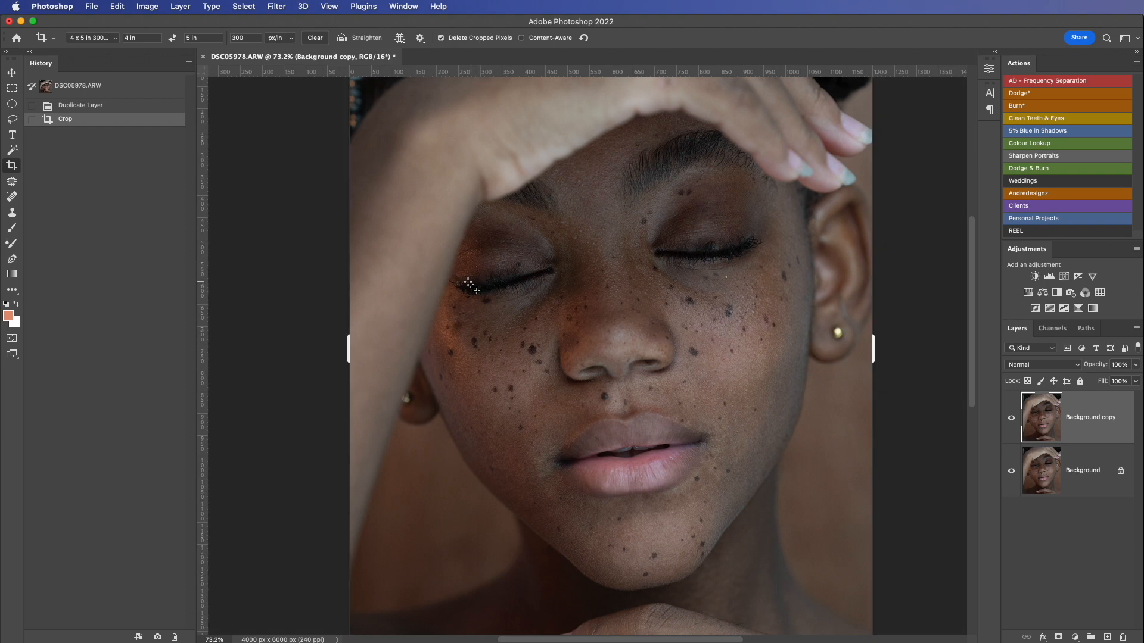
key("j")
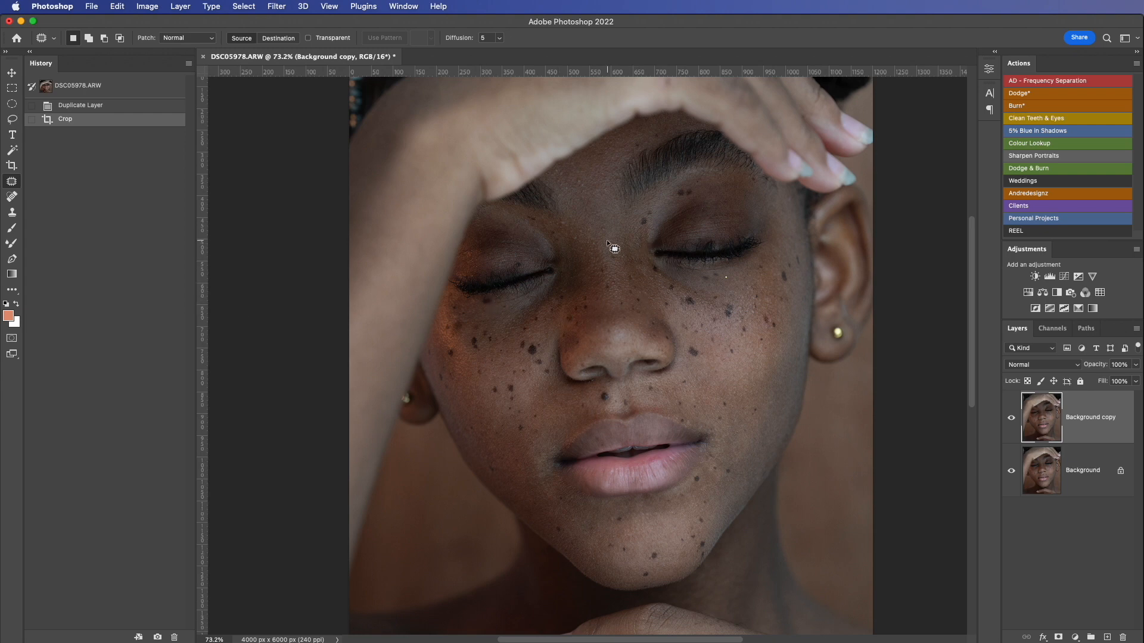
left_click_drag(577, 224, 578, 224)
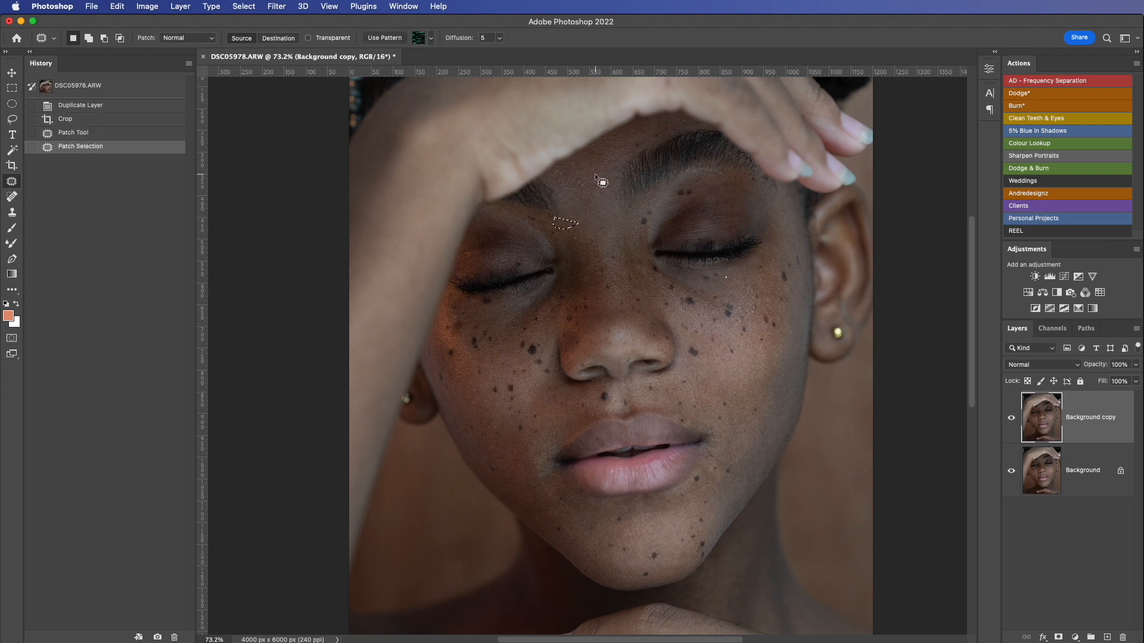
mouse_move(595, 173)
left_mouse_down()
mouse_move(574, 186)
mouse_move(599, 189)
left_mouse_up()
mouse_move(591, 240)
left_mouse_down()
mouse_move(616, 231)
mouse_move(609, 214)
mouse_move(585, 236)
mouse_move(582, 208)
mouse_move(599, 231)
left_mouse_up()
left_click_drag(591, 231, 609, 192)
left_click_drag(604, 195, 606, 230)
Step: Patch the bright speck under the image-right eye and the small blemishes beside both corners of the mouth
left_click_drag(722, 274, 735, 286)
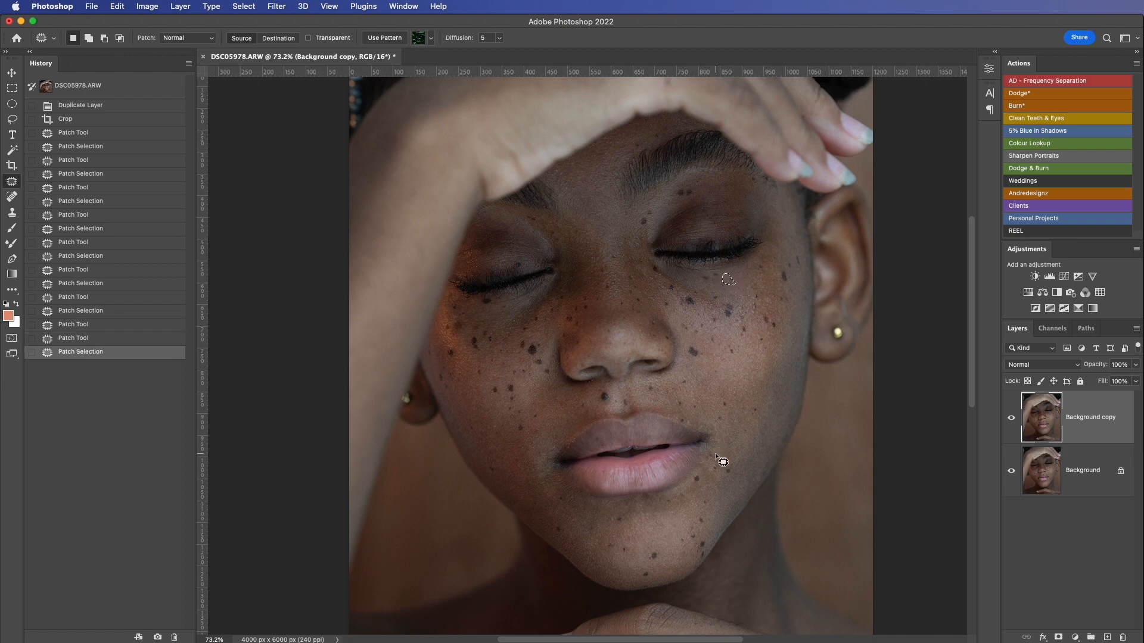
left_click_drag(714, 453, 719, 463)
mouse_move(716, 461)
left_mouse_down()
mouse_move(743, 430)
mouse_move(743, 441)
left_mouse_up()
key("super+d")
key("super+d")
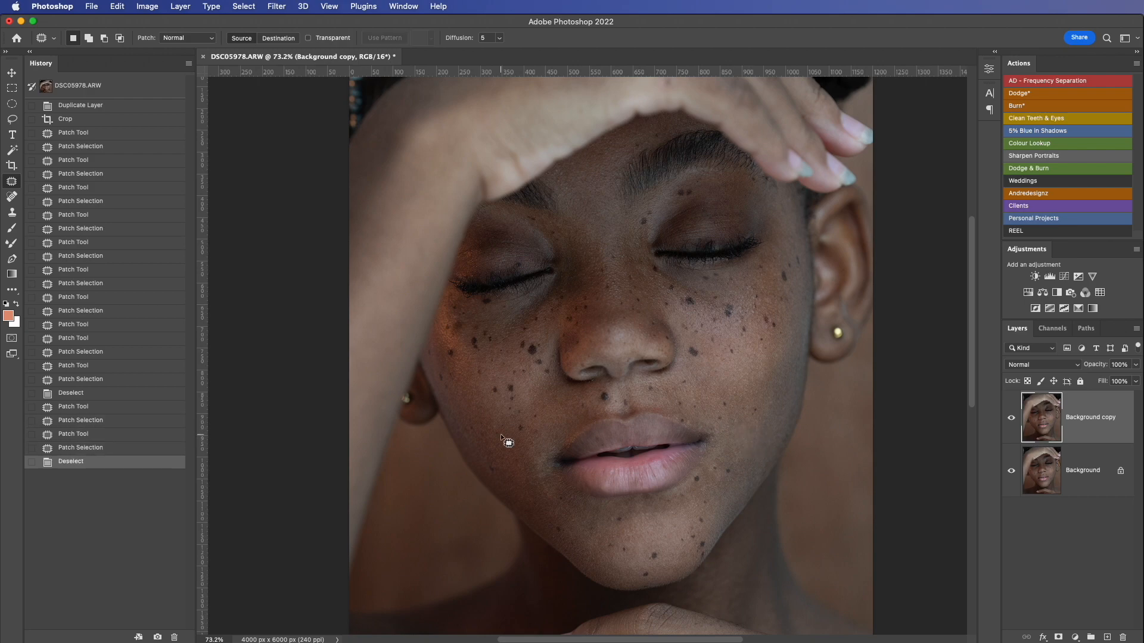
mouse_move(539, 424)
left_mouse_down()
mouse_move(554, 441)
mouse_move(540, 426)
left_mouse_up()
left_click_drag(551, 432, 564, 416)
key("super+d")
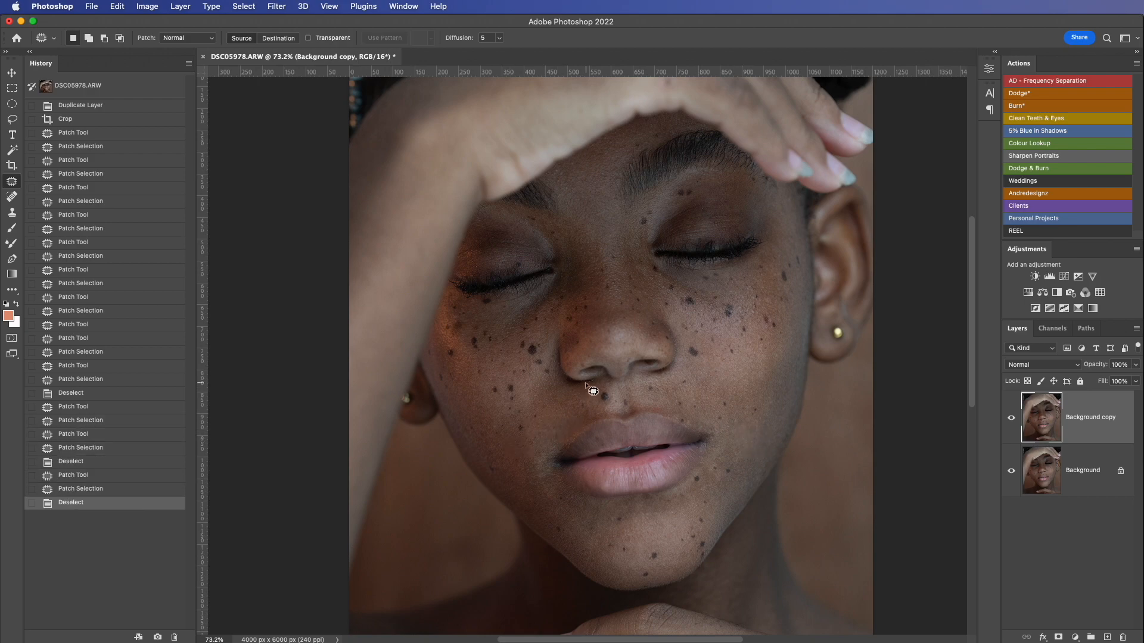
Step: Patch the fine stray marks along the lower edge of the image-left nostril and clear the selection
key("super+plus")
key("super+plus")
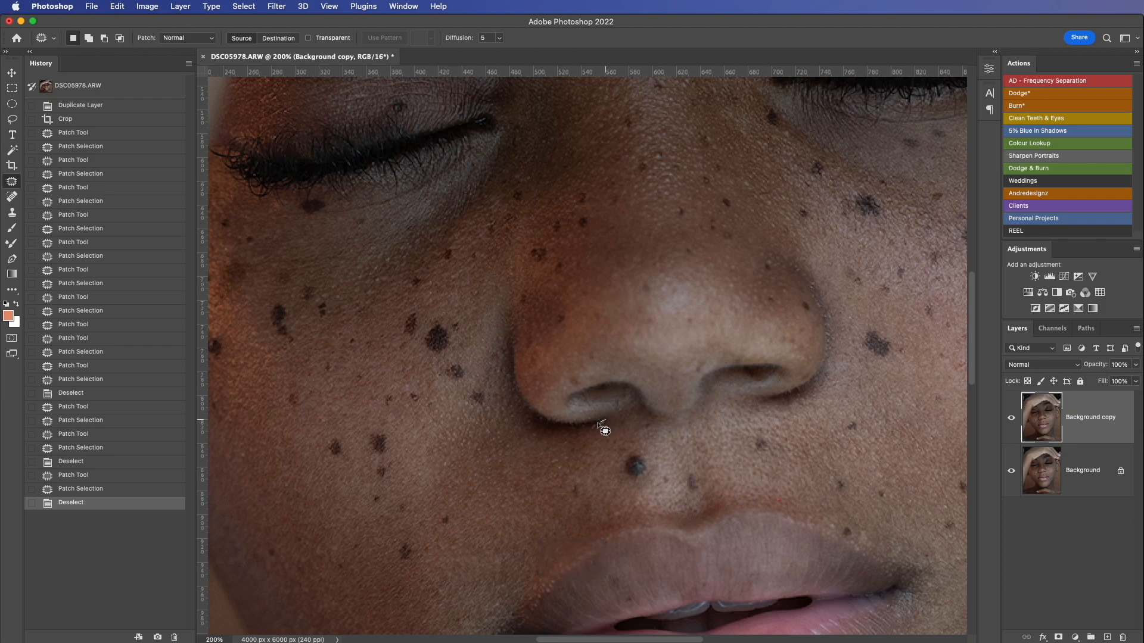
left_click_drag(597, 423, 607, 443)
key("super+d")
key("super+d")
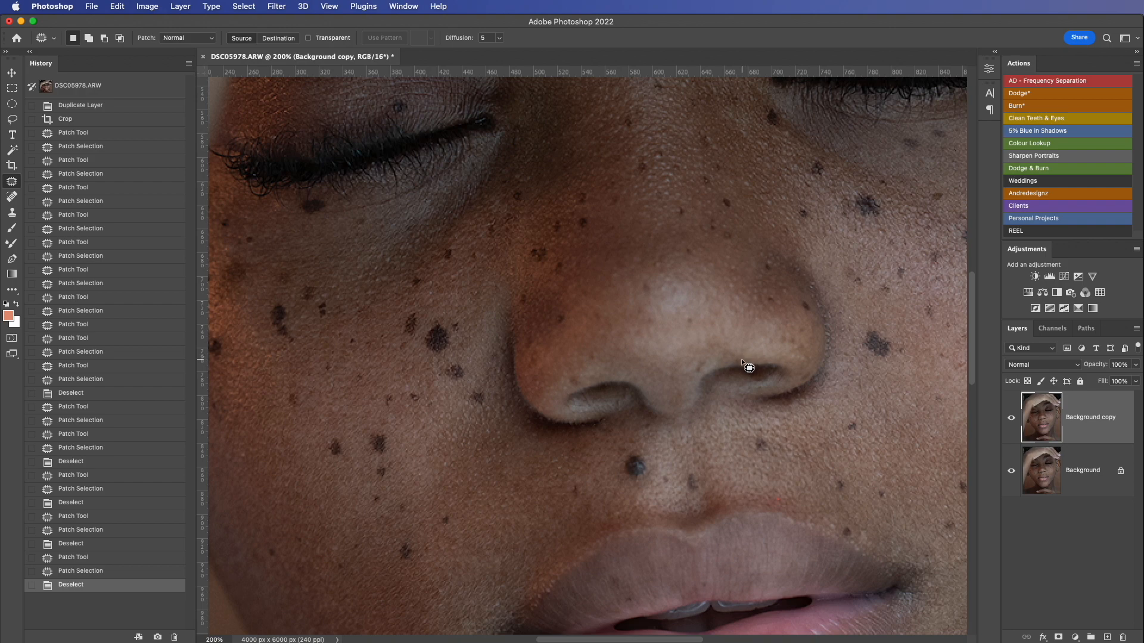
Step: Patch the skin beside the inner end of the image-left eyebrow, just below the raised hand, and deselect
key("super+minus")
key("super+minus")
key("super+minus")
key("super+minus")
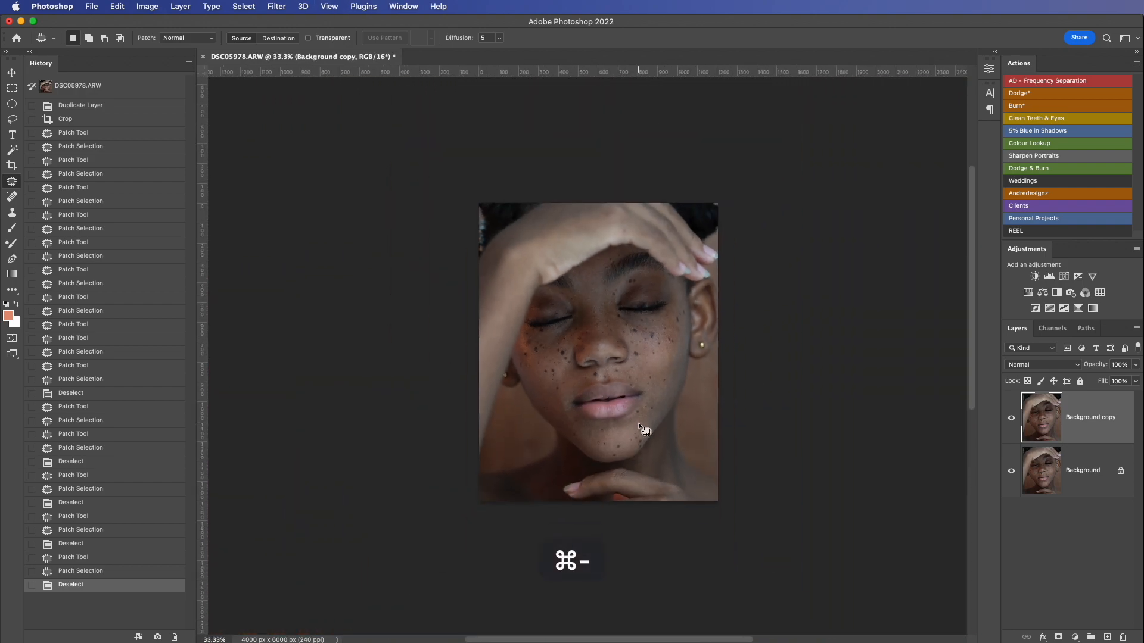
key("super+plus")
key("super+plus")
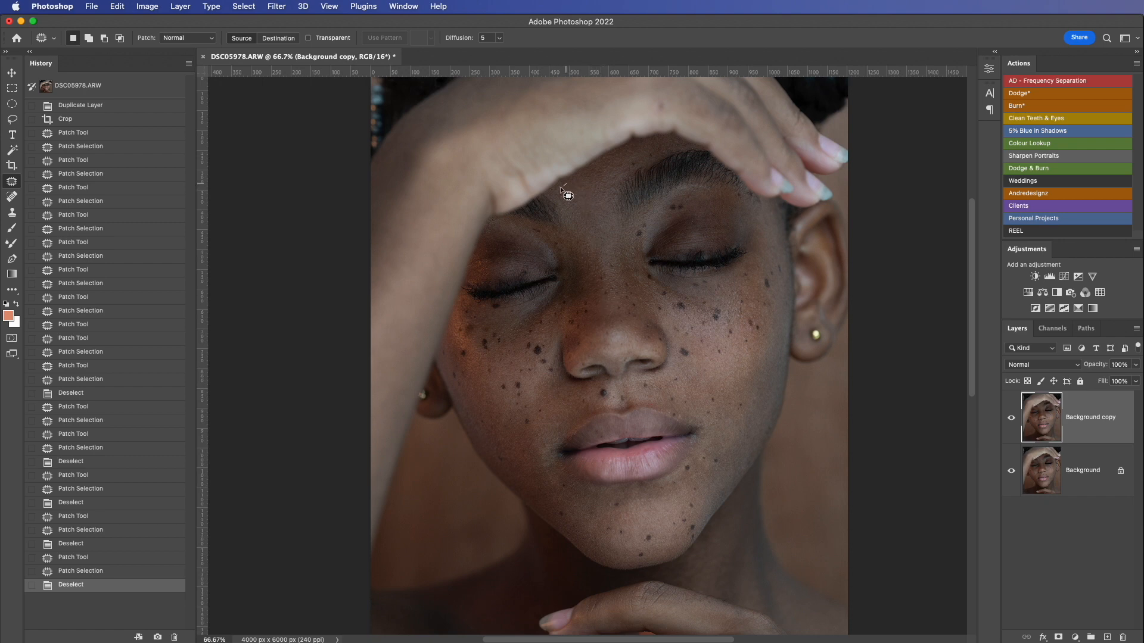
left_click_drag(560, 187, 593, 216)
key("super+d")
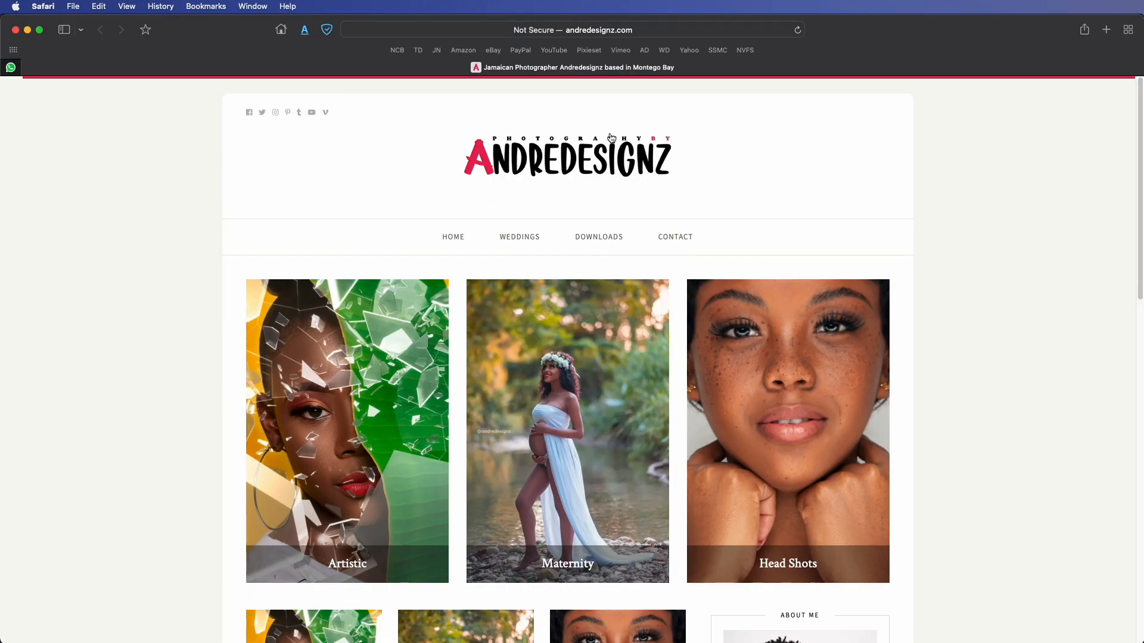
Step: In Safari, open the Downloads page of andredesignz.com and review the free Photoshop actions, Camera Raw presets and installation videos
left_click(613, 238)
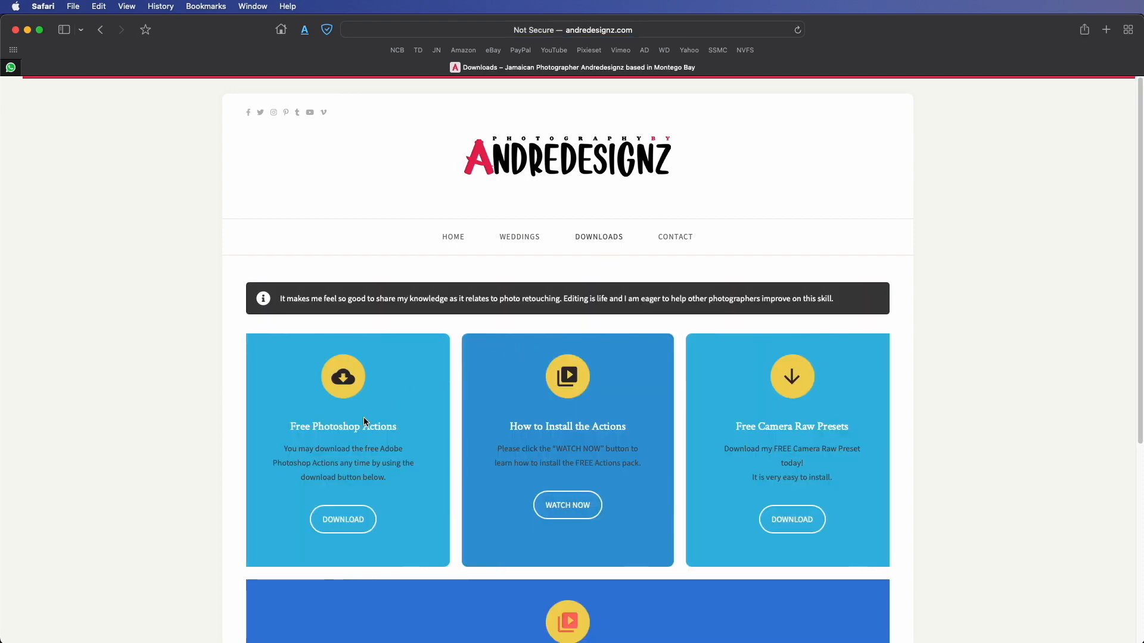
scroll(397, 423, "down", 1)
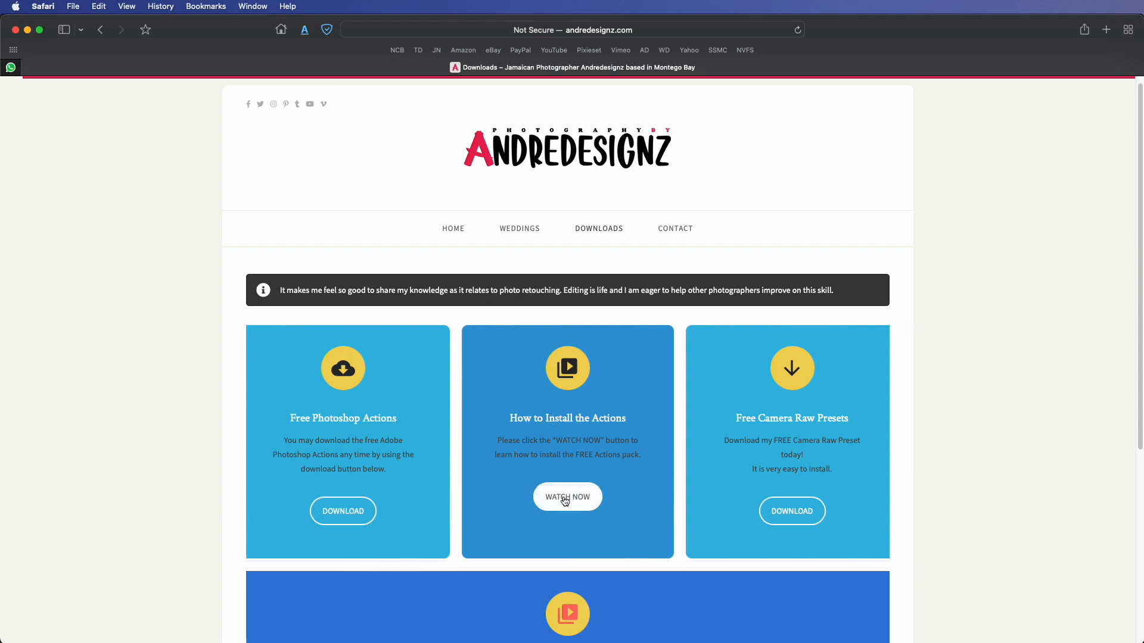
scroll(768, 422, "down", 2)
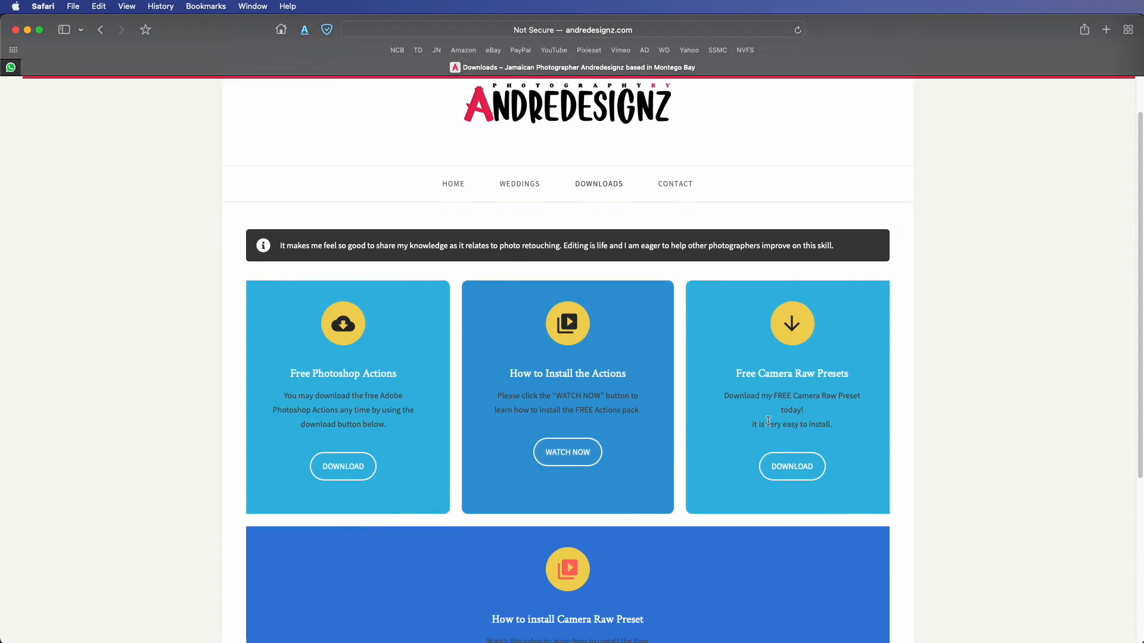
scroll(768, 421, "down", 4)
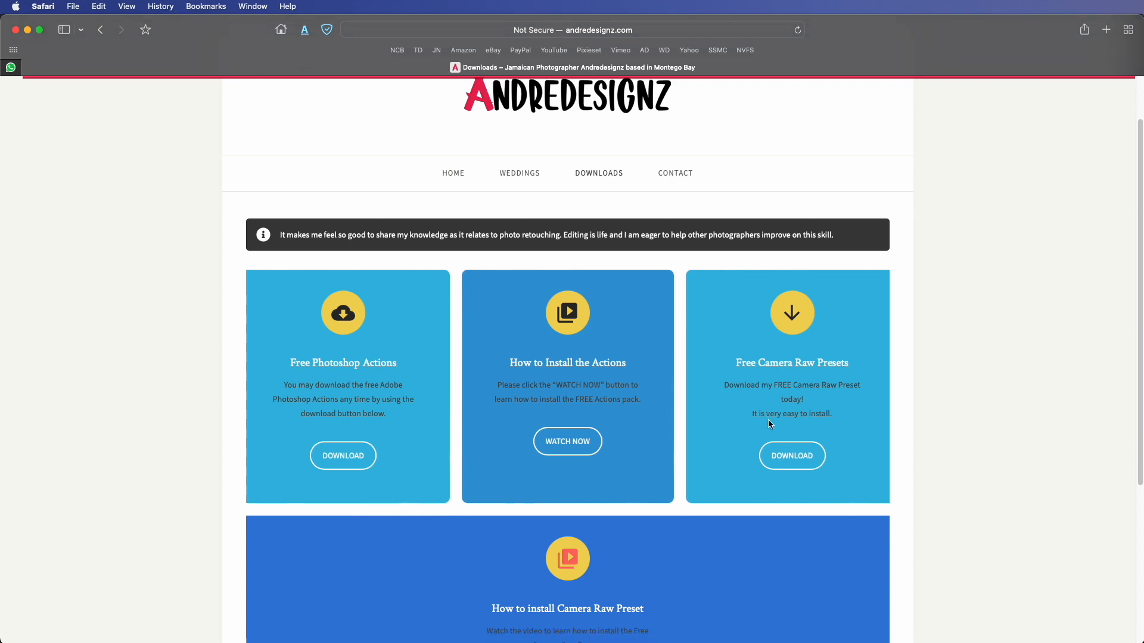
scroll(789, 384, "down", 1)
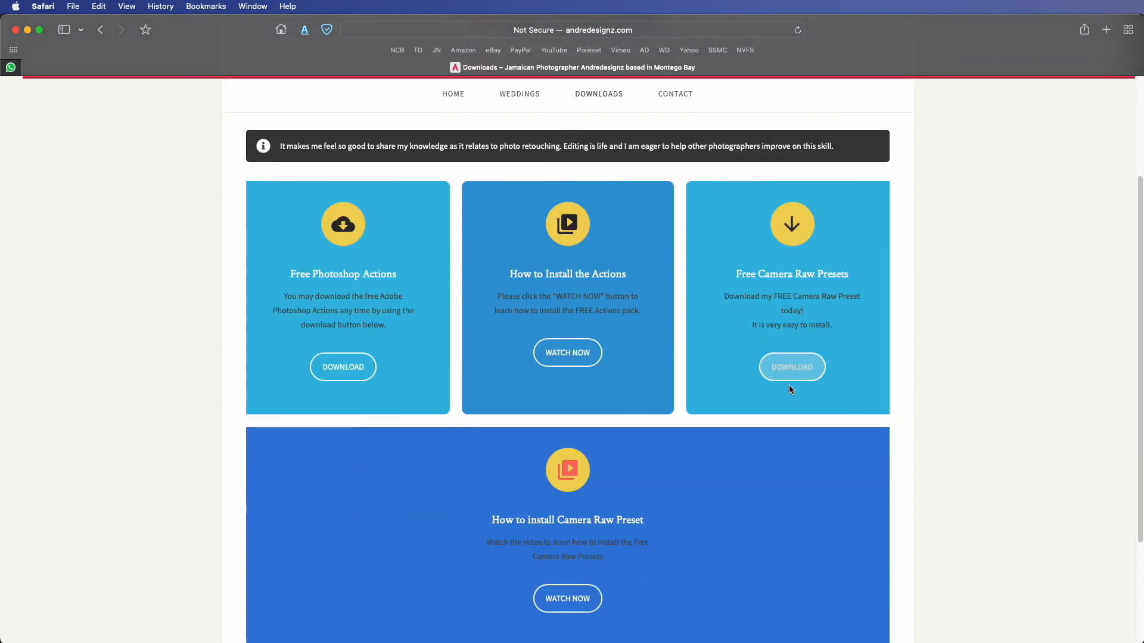
scroll(576, 554, "down", 1)
scroll(575, 553, "down", 5)
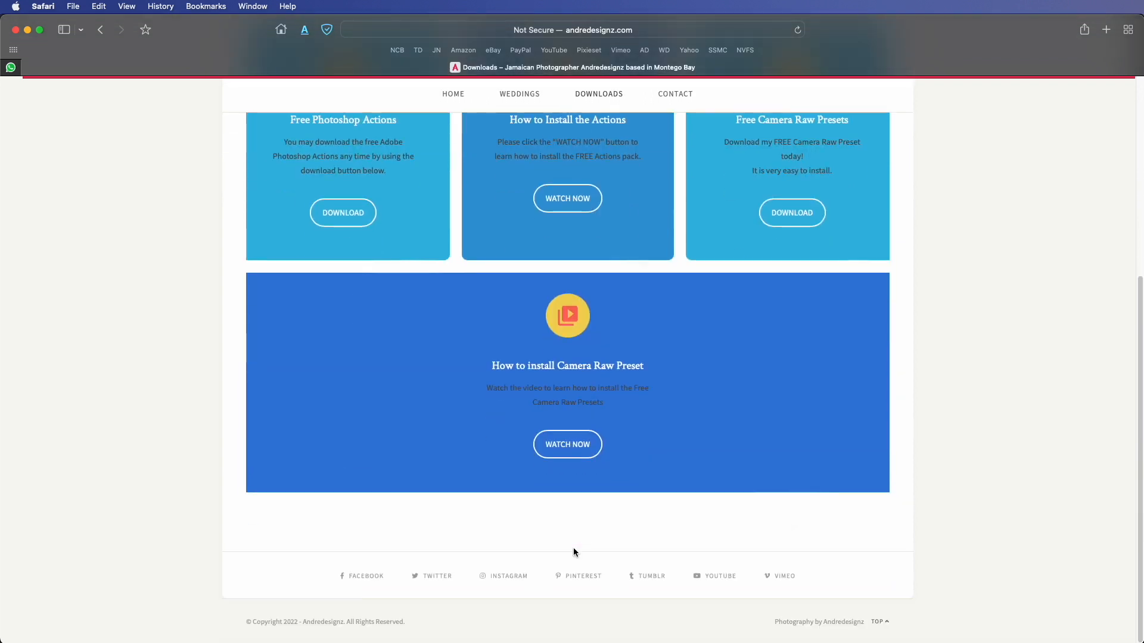
Step: Open the site's linked Instagram profile, browse the photos in its pinned portrait post, and return to Photoshop
left_click(482, 579)
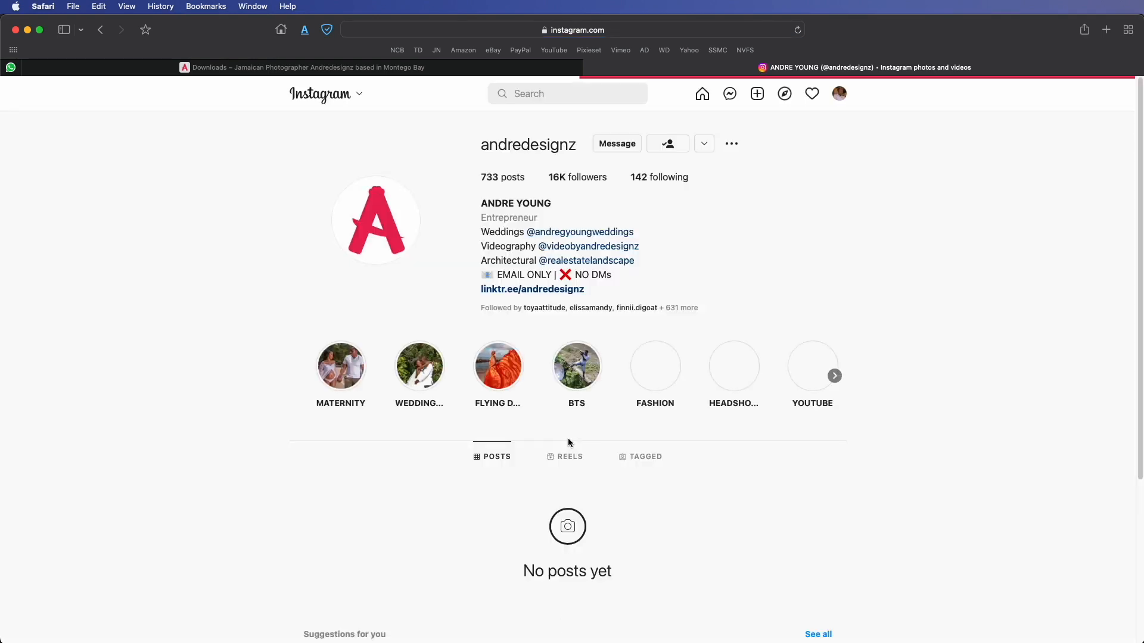
scroll(567, 438, "down", 4)
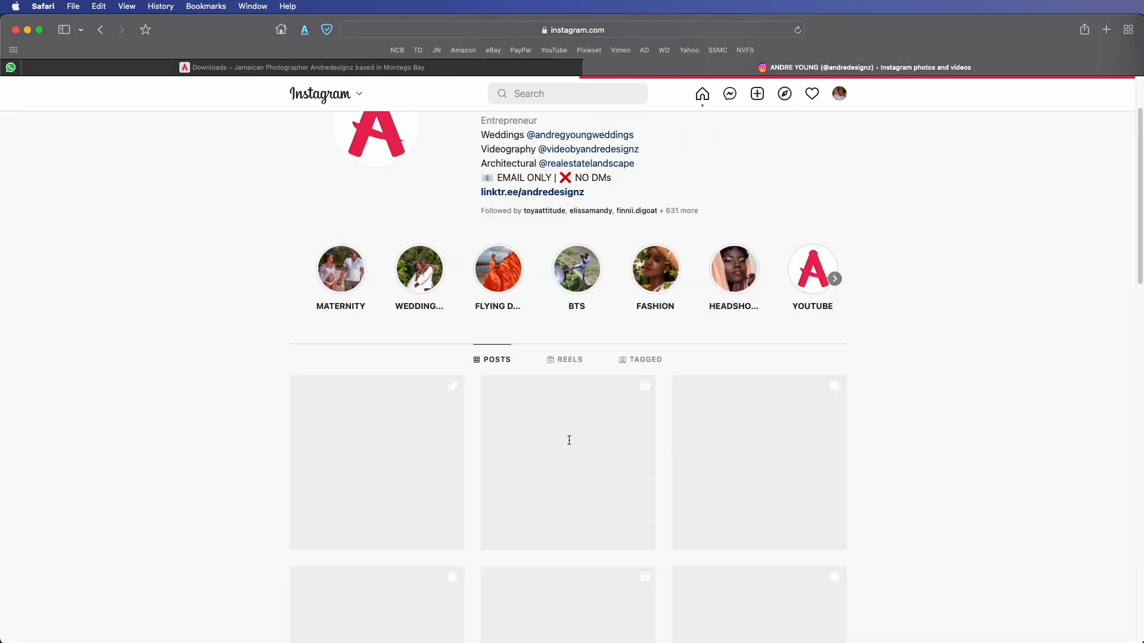
left_click(416, 441)
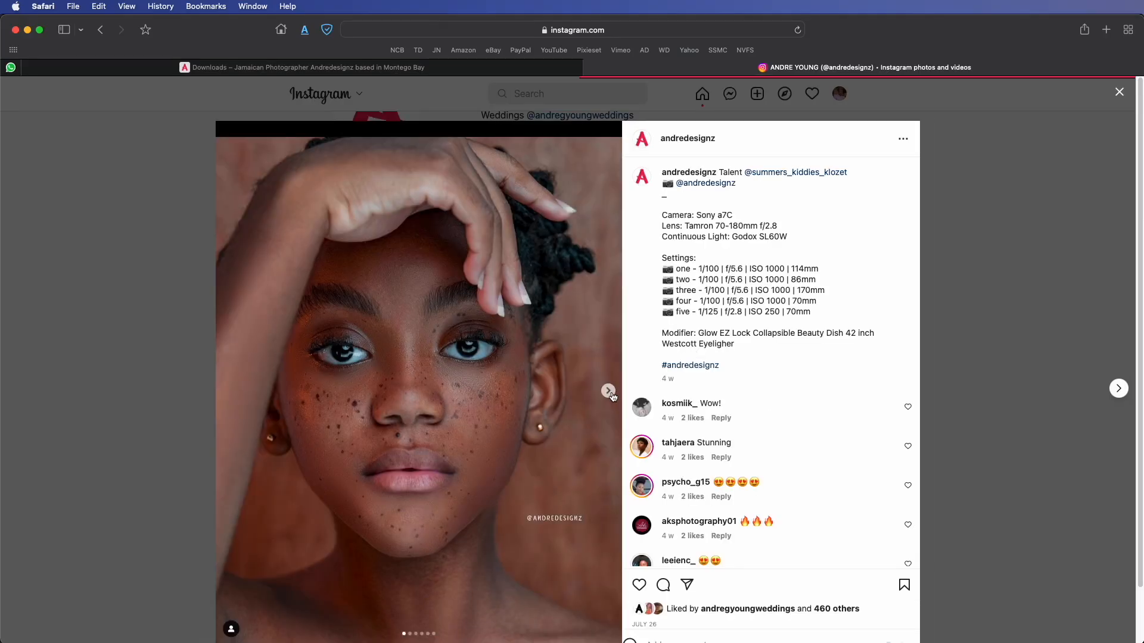
left_click(607, 390)
left_click(607, 391)
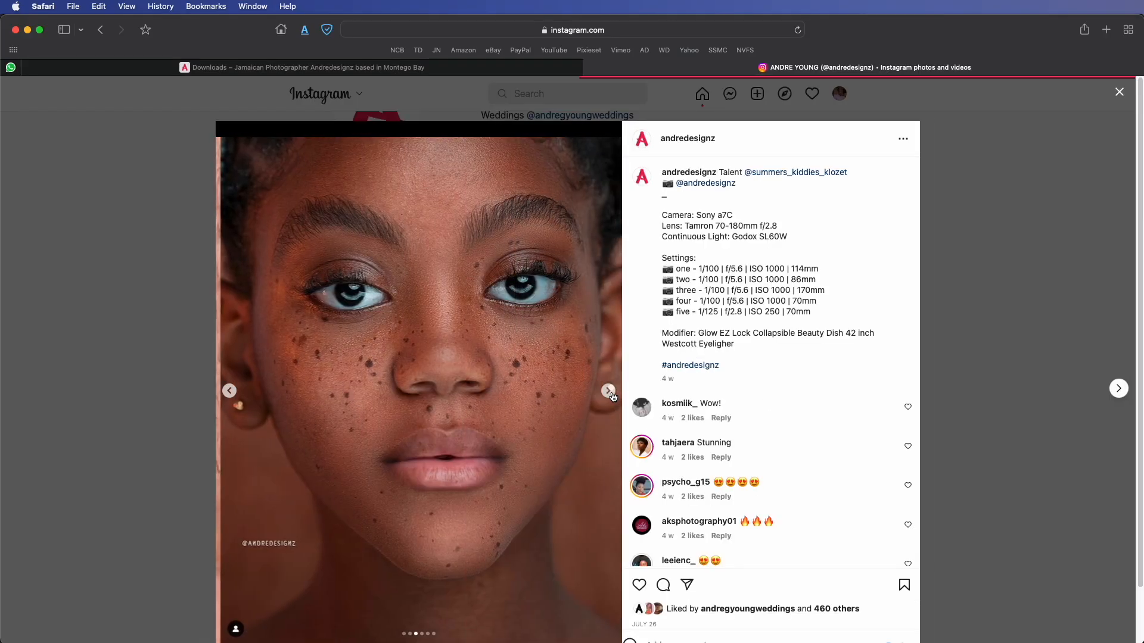
left_click(608, 391)
left_click(980, 174)
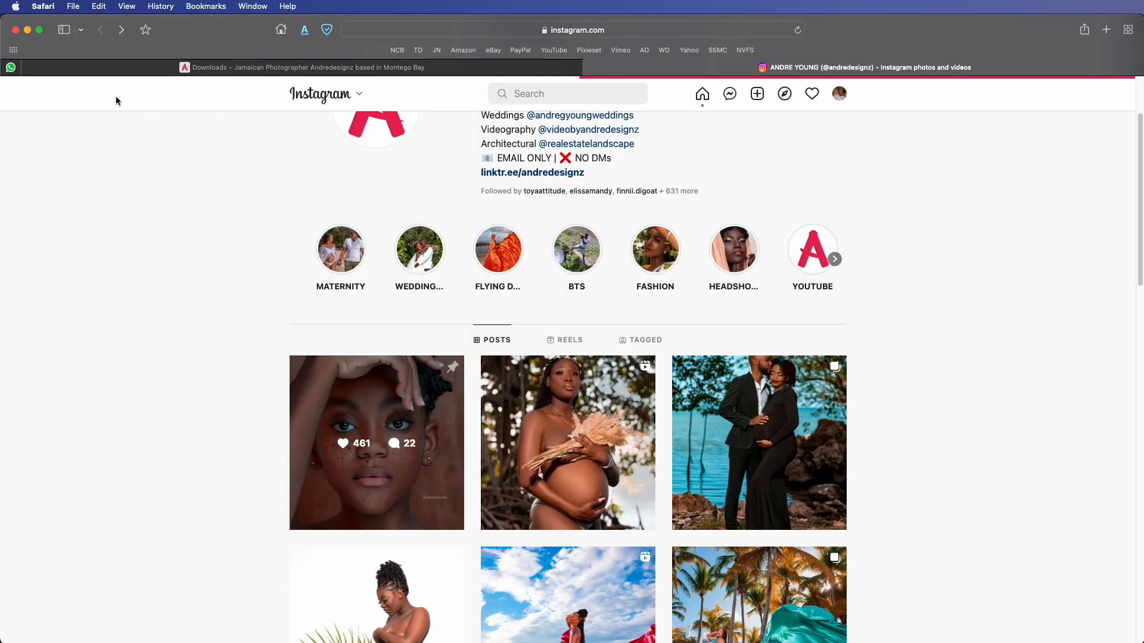
left_click(26, 30)
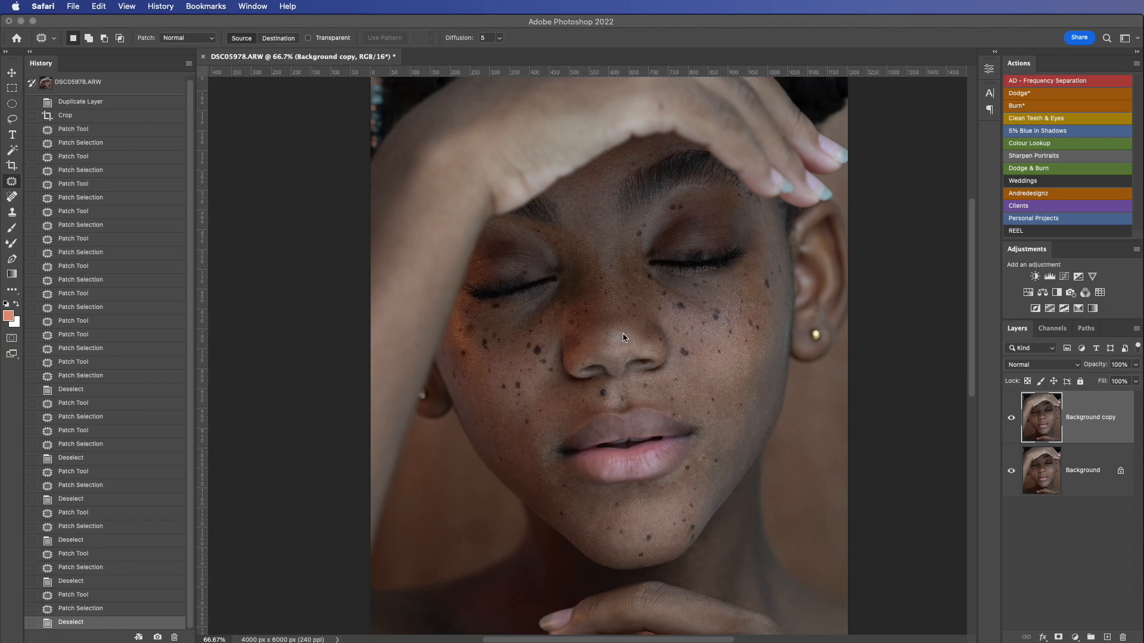
Step: Run the AD - Frequency Separation action on the portrait, accepting a Gaussian Blur radius of 6.4 pixels for the Low* layer
left_click(1049, 82)
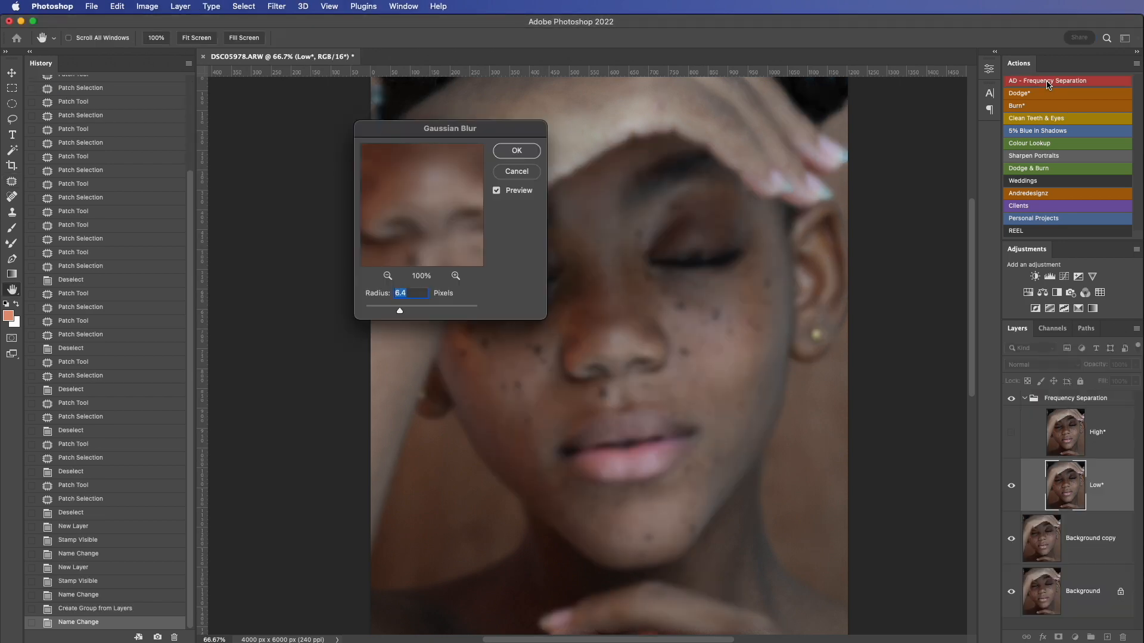
type("3")
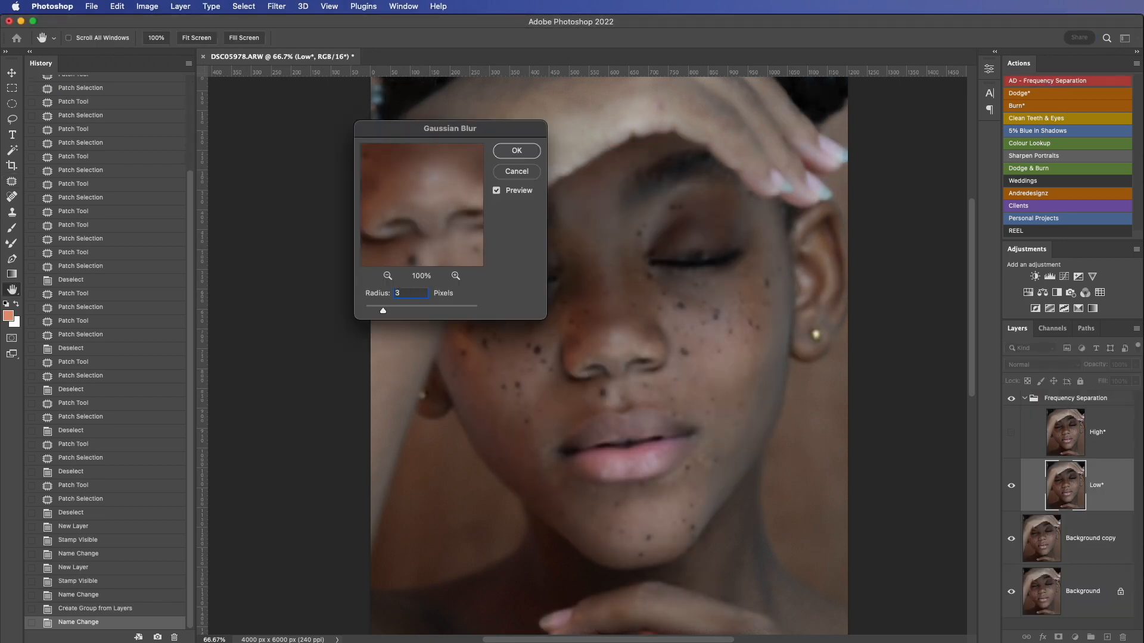
key("super+z")
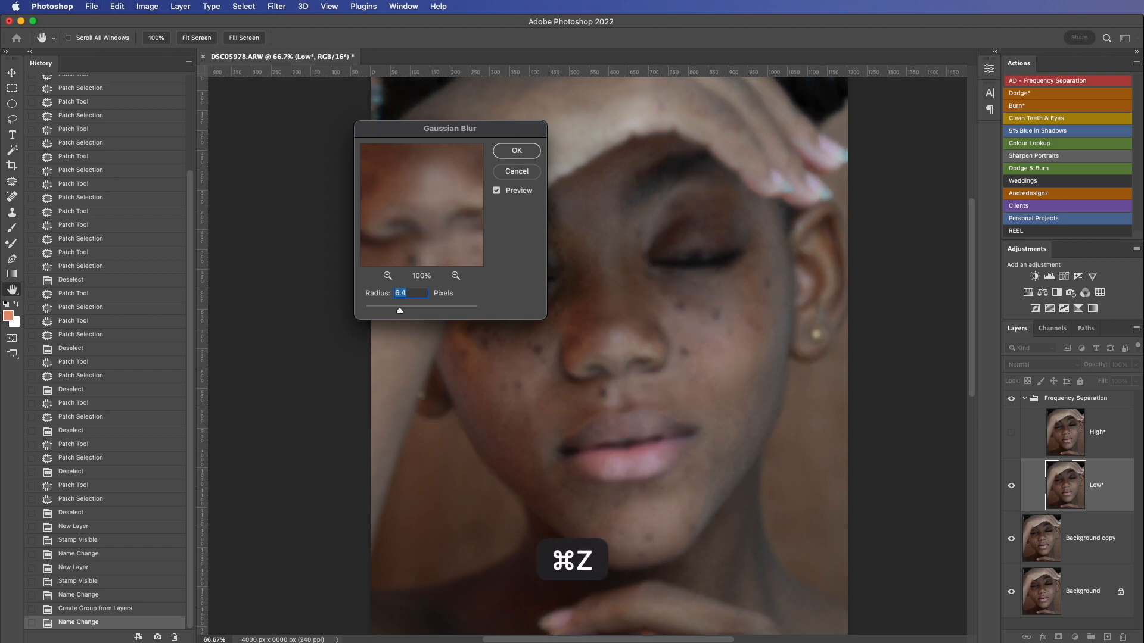
left_click(517, 151)
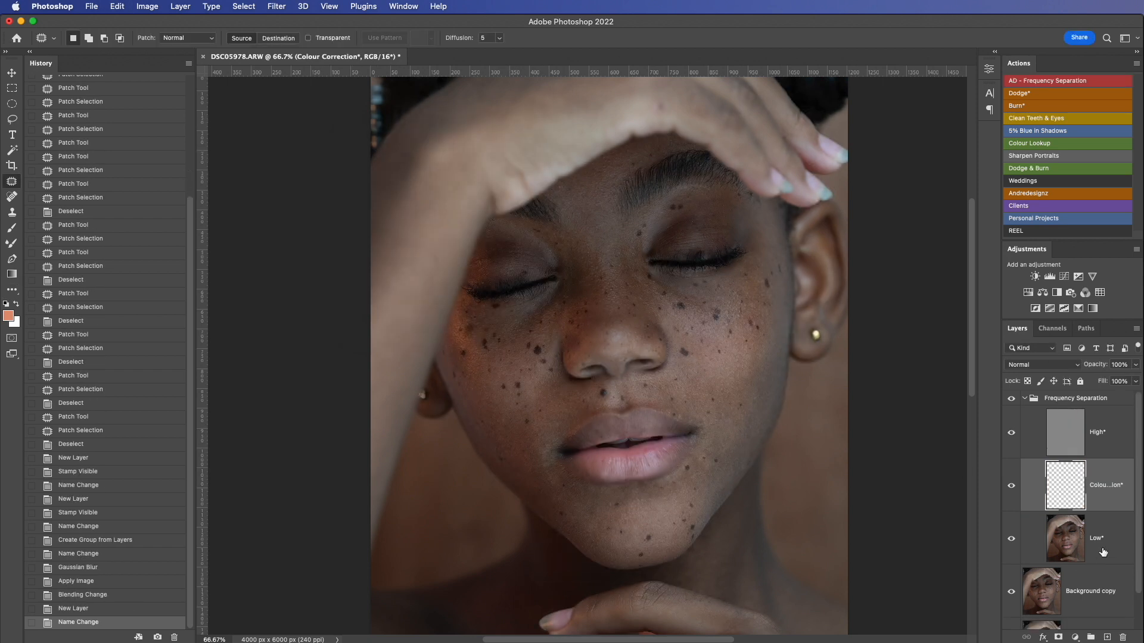
Step: On the Low* layer, set up the Mixer Brush to clean after each stroke with Wet at 10%
left_click(1103, 552)
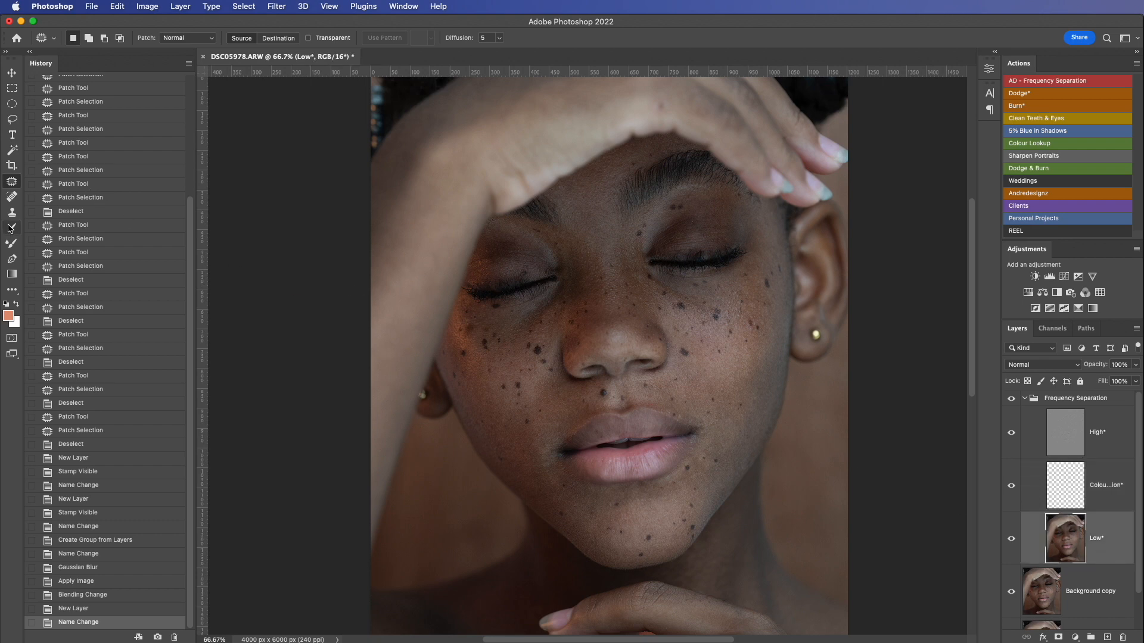
left_click(10, 243)
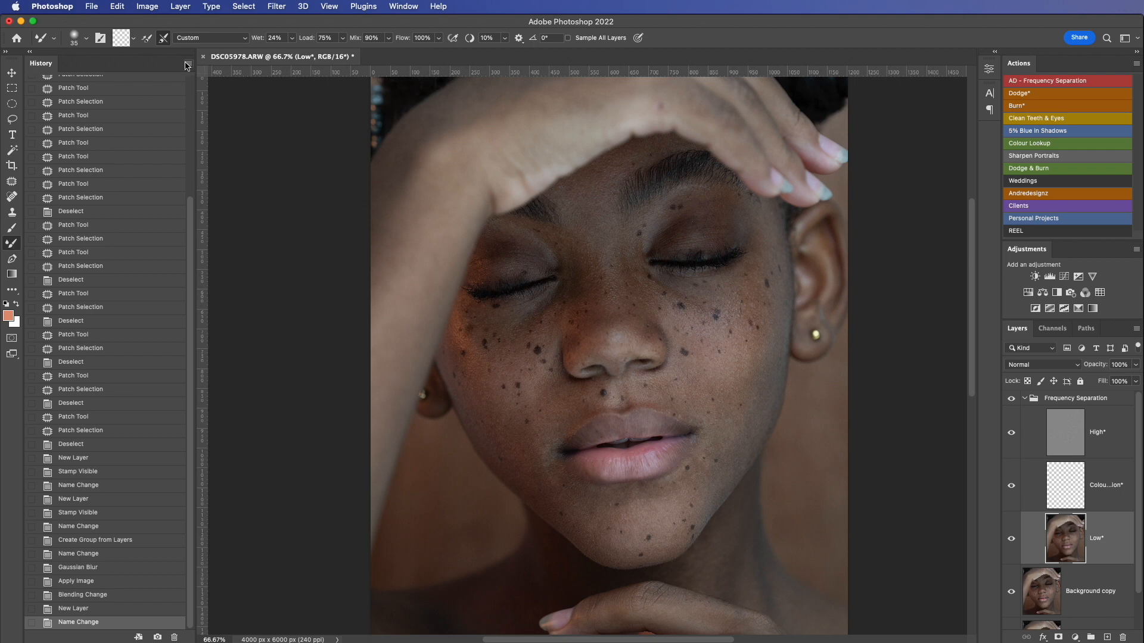
left_click(164, 39)
left_click(293, 39)
left_click_drag(292, 54, 285, 55)
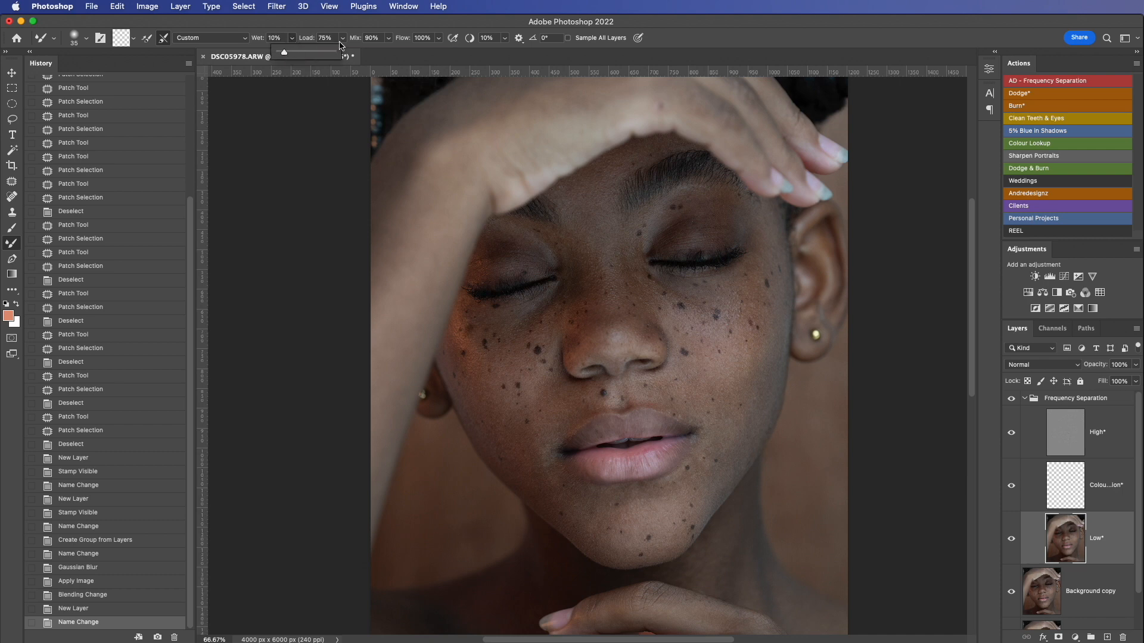
left_click(355, 27)
Step: Blend the skin tones between the eyebrows and down the nose, using the Mixer Brush at 80 and then 70 px
scroll(675, 382, "up", 3)
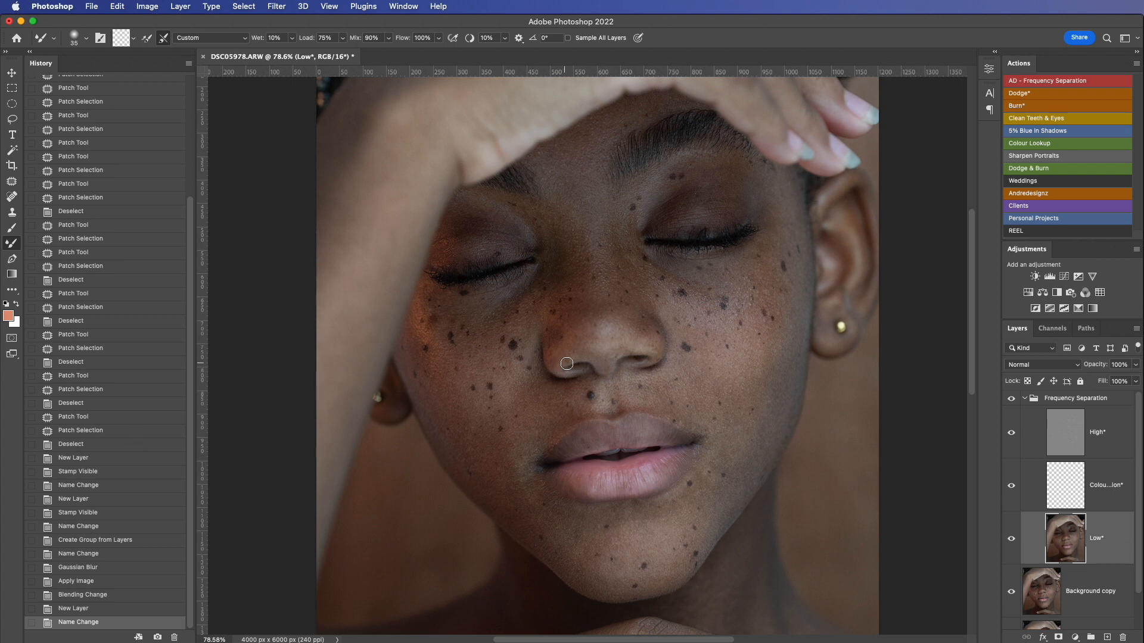
key("bracketright")
key("bracketright")
key("bracketright")
mouse_move(590, 232)
left_mouse_down()
mouse_move(591, 283)
mouse_move(589, 238)
left_mouse_up()
left_click_drag(590, 191, 592, 179)
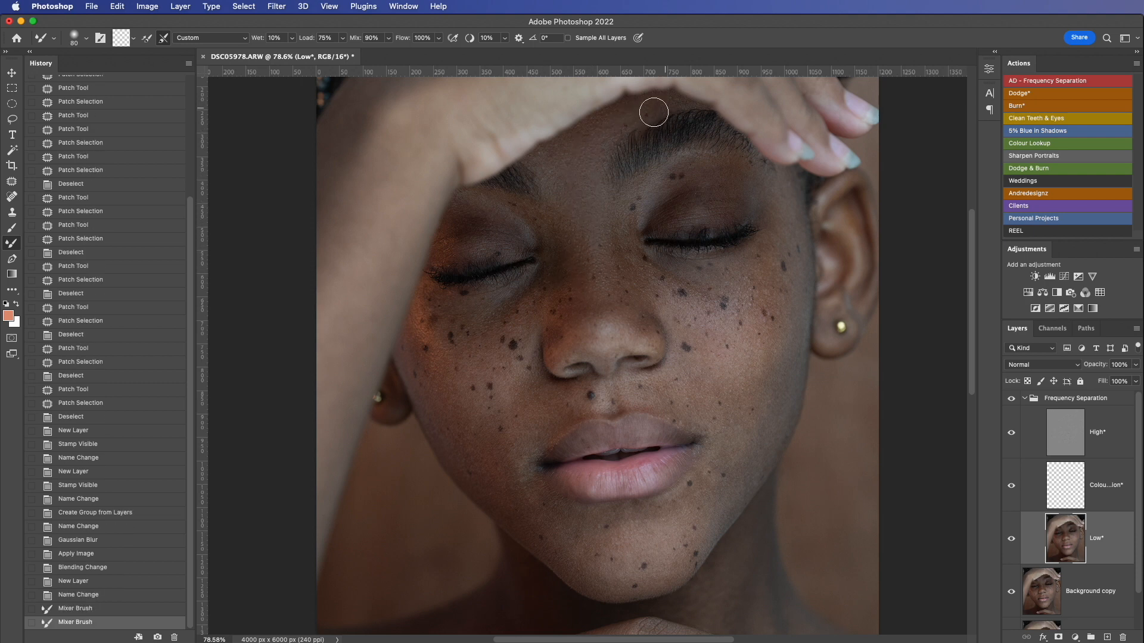
left_click_drag(569, 217, 587, 280)
key("bracketleft")
left_click_drag(594, 298, 598, 321)
mouse_move(599, 316)
left_mouse_down()
mouse_move(599, 341)
mouse_move(556, 364)
mouse_move(569, 339)
mouse_move(646, 342)
mouse_move(607, 335)
mouse_move(571, 325)
left_mouse_up()
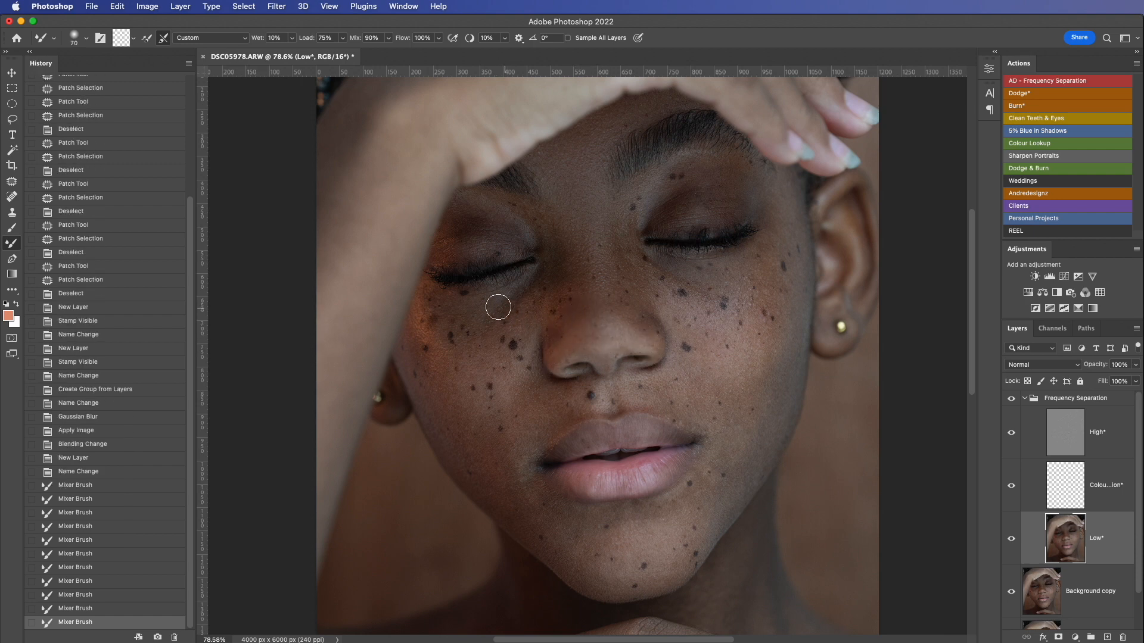
Step: Smooth the image-left cheek, under-eye area and inner eye corner with the 70 px Mixer Brush
mouse_move(536, 288)
left_mouse_down()
mouse_move(471, 341)
mouse_move(476, 312)
mouse_move(433, 343)
mouse_move(469, 437)
mouse_move(424, 381)
left_mouse_up()
mouse_move(431, 305)
left_mouse_down()
mouse_move(422, 348)
mouse_move(447, 321)
mouse_move(517, 289)
left_mouse_up()
mouse_move(521, 230)
left_mouse_down()
mouse_move(451, 247)
mouse_move(457, 224)
mouse_move(490, 219)
mouse_move(529, 241)
left_mouse_up()
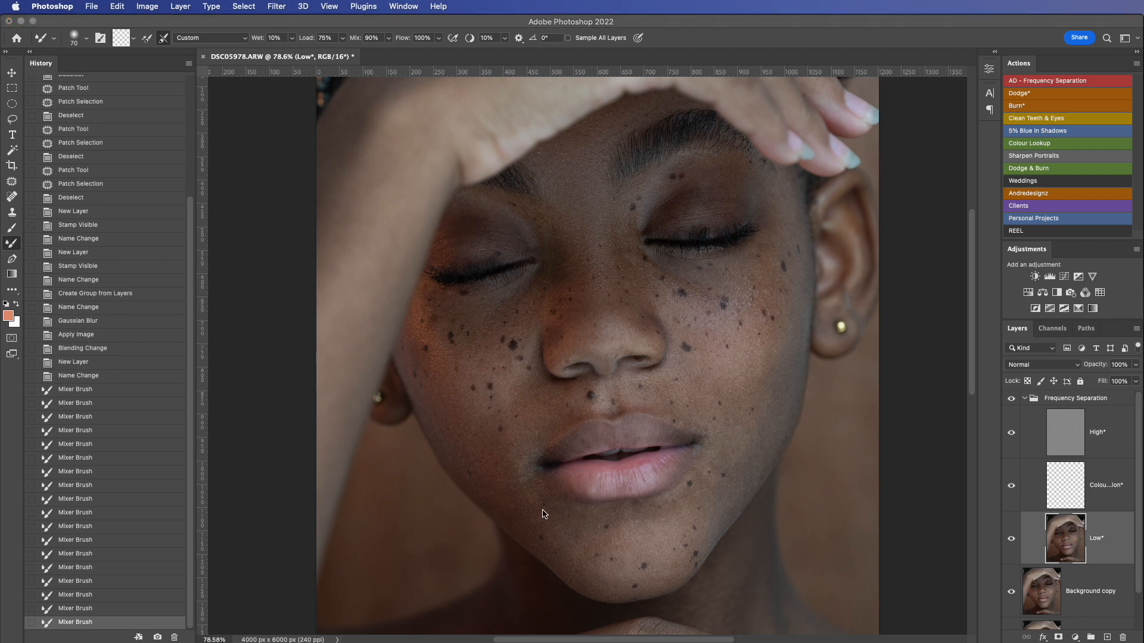
Step: Blend the tones along the image-left lower jaw and across the chin below the lower lip
left_click(517, 496)
mouse_move(542, 514)
left_mouse_down()
mouse_move(492, 460)
mouse_move(528, 451)
mouse_move(566, 541)
mouse_move(622, 581)
left_mouse_up()
left_click_drag(670, 510, 672, 507)
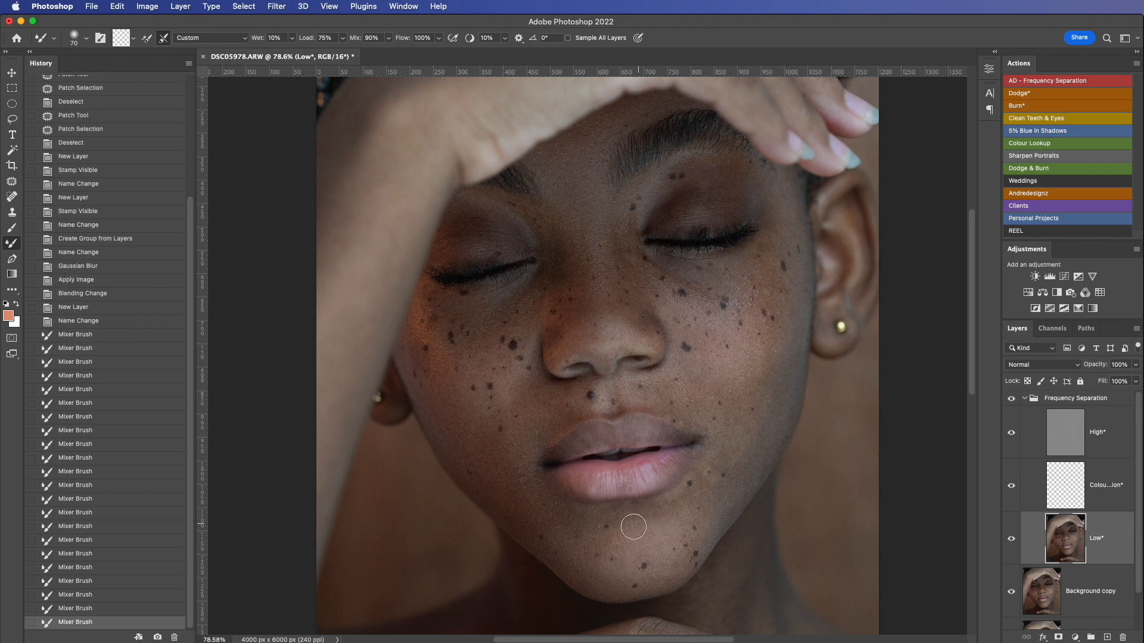
mouse_move(583, 533)
left_mouse_down()
mouse_move(598, 544)
mouse_move(562, 517)
mouse_move(601, 537)
left_mouse_up()
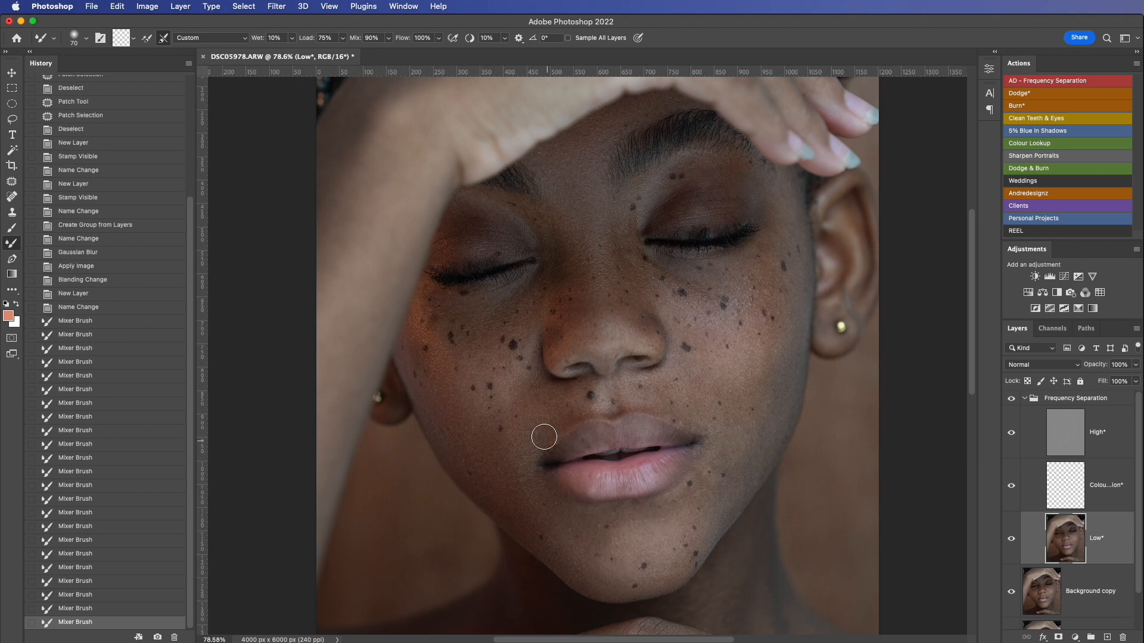
Step: Even out the skin above the upper lip and around both corners of the mouth with the Mixer Brush
left_click_drag(542, 438, 550, 413)
mouse_move(583, 413)
left_mouse_down()
mouse_move(557, 422)
mouse_move(542, 415)
mouse_move(543, 384)
mouse_move(565, 410)
left_mouse_up()
mouse_move(681, 400)
left_mouse_down()
mouse_move(695, 422)
mouse_move(733, 424)
mouse_move(712, 446)
left_mouse_up()
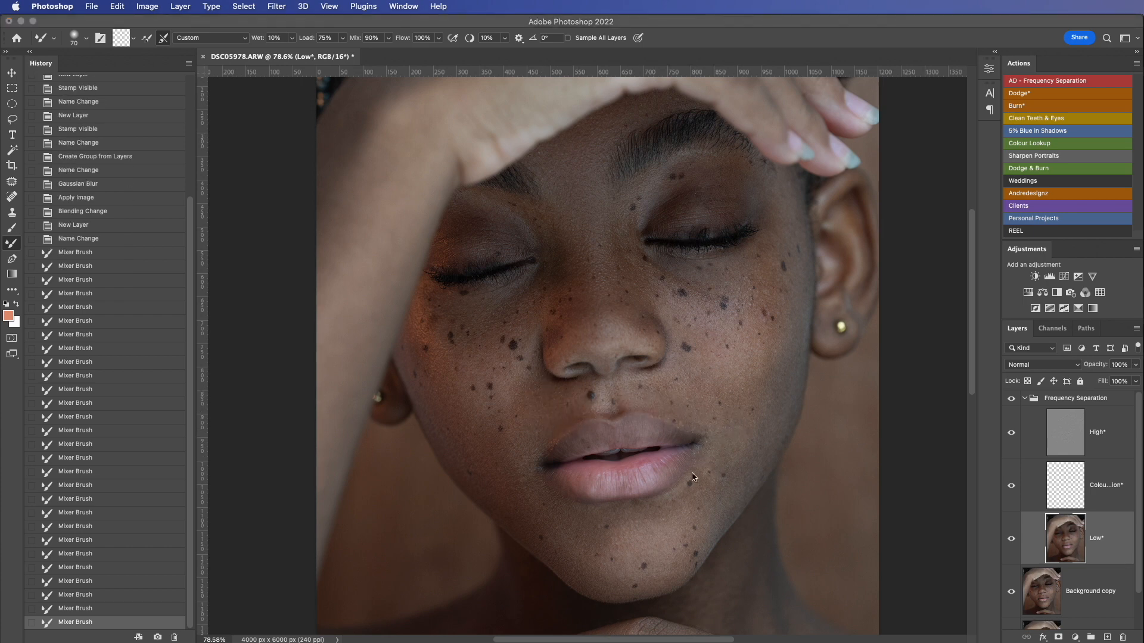
left_click(727, 475)
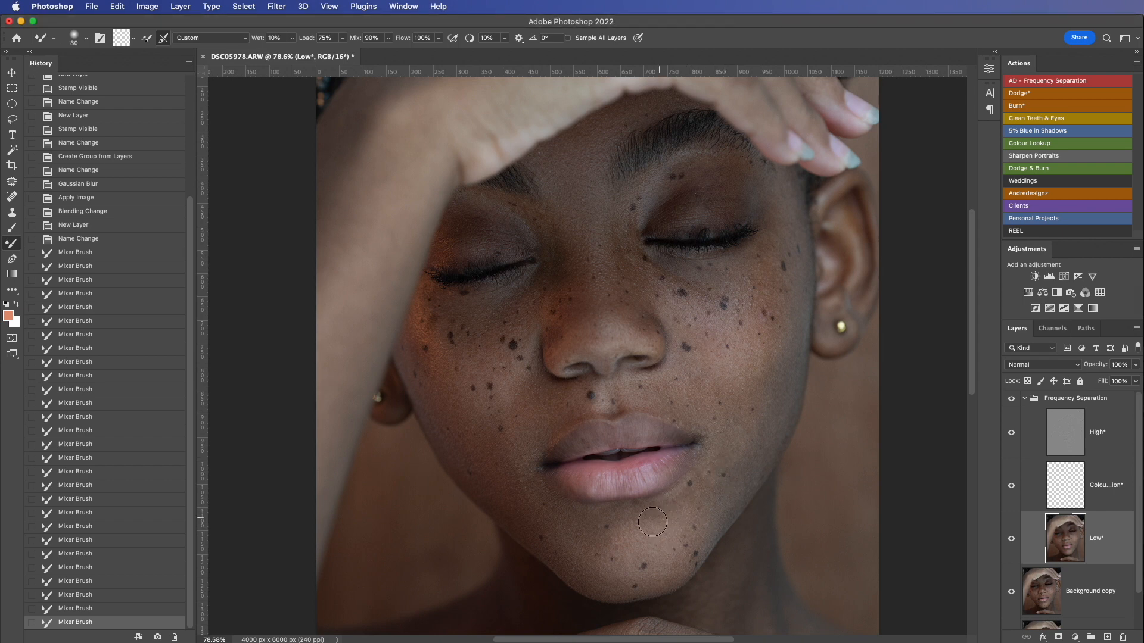
Step: Blend the image-right chin, jaw and cheek with an 80 px Mixer Brush, and compare with the Frequency Separation group hidden and shown
left_click_drag(654, 520, 685, 522)
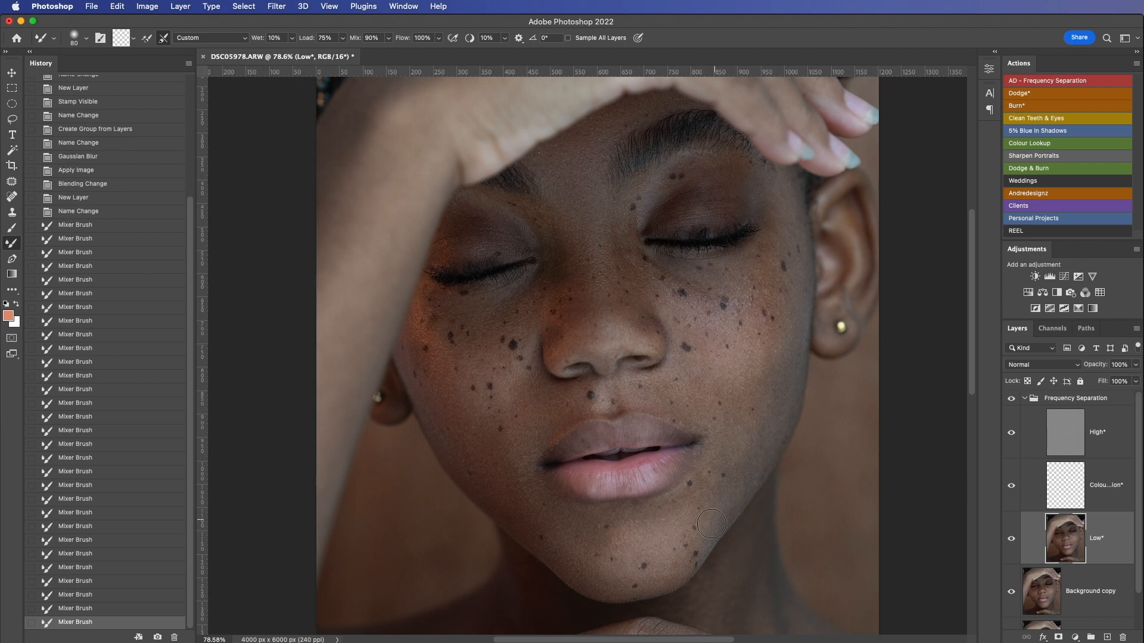
left_click_drag(764, 449, 771, 430)
mouse_move(773, 423)
left_mouse_down()
mouse_move(737, 459)
mouse_move(785, 366)
left_mouse_up()
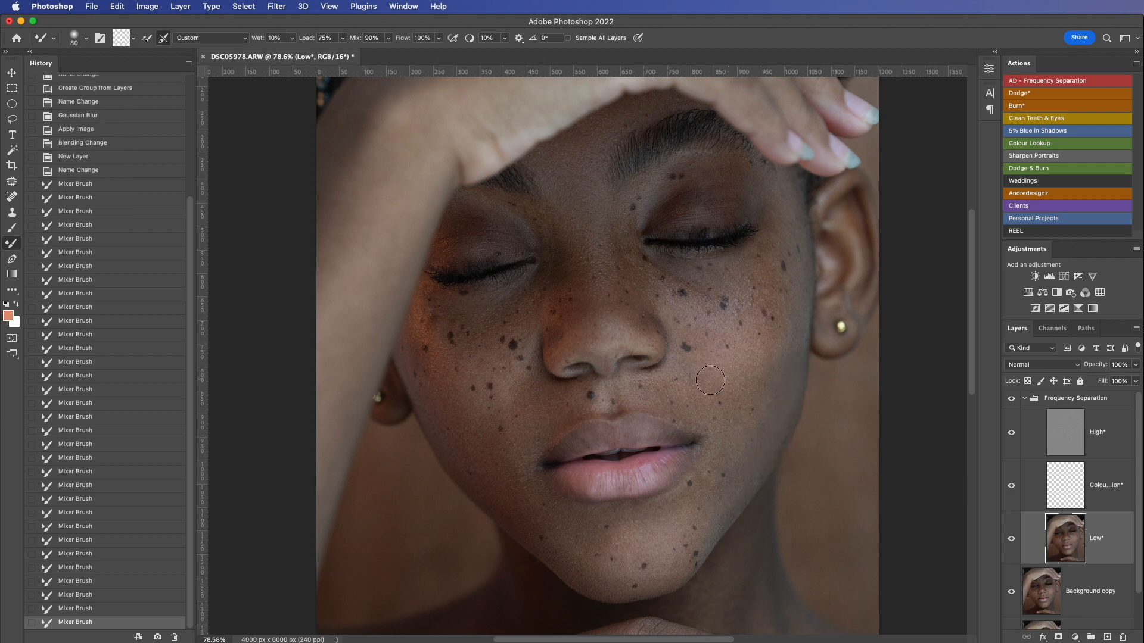
left_click_drag(726, 391, 731, 373)
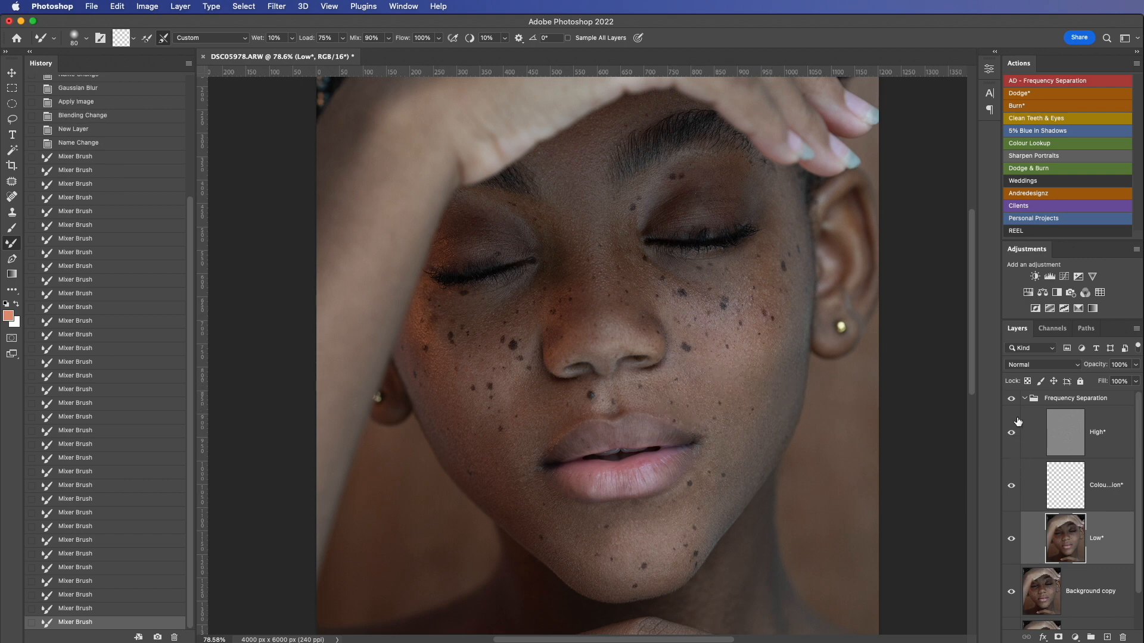
left_click(1011, 399)
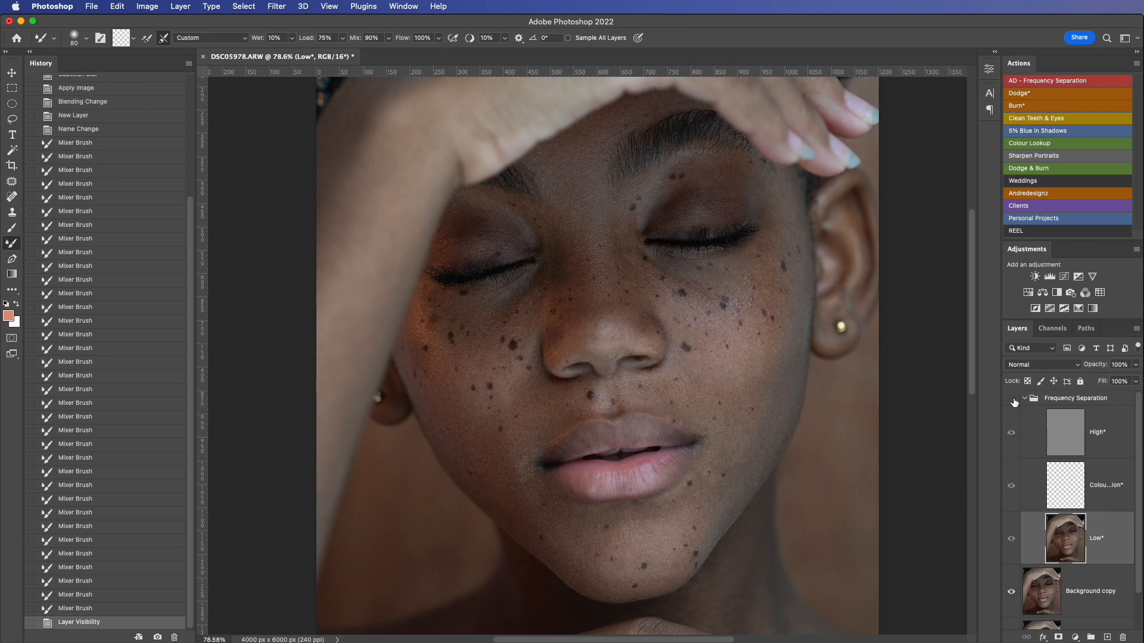
left_click(1012, 399)
Step: With a 60 px Mixer Brush, smooth the skin beside the image-right upper lip, the cheek and below the mouth corner
key("bracketleft")
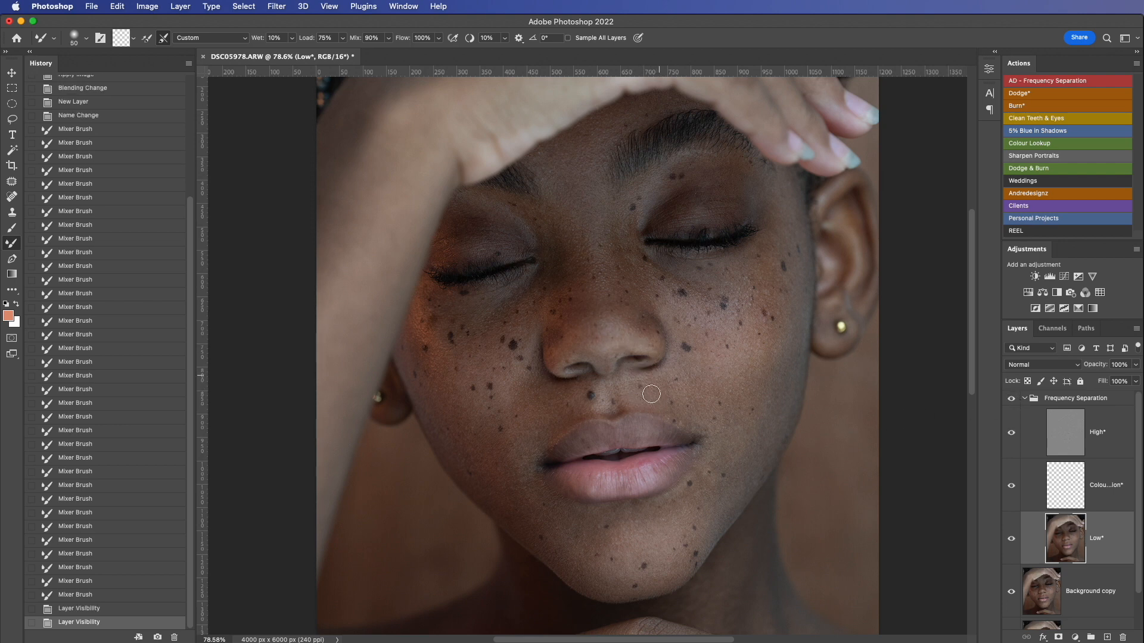
mouse_move(651, 394)
left_mouse_down()
mouse_move(691, 413)
mouse_move(693, 431)
left_mouse_up()
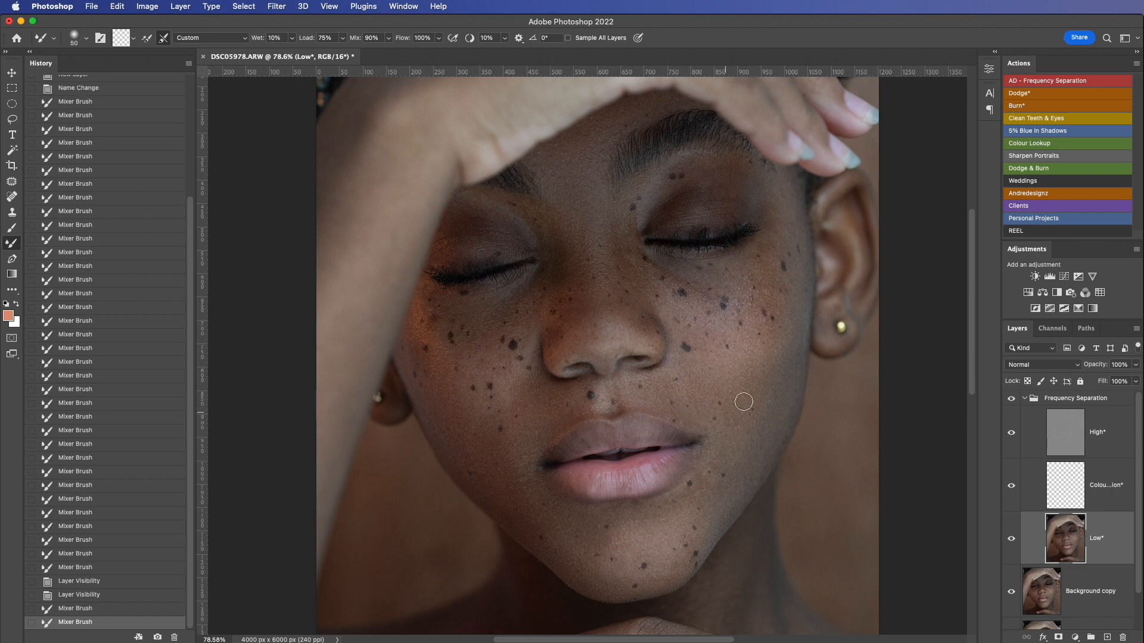
left_click_drag(744, 401, 730, 434)
left_click_drag(718, 473, 744, 477)
Step: Enlarge the Mixer Brush to 80 px and blend the outer image-right cheek, then the eyelid and temple above it
key("bracketright")
key("bracketright")
key("bracketright")
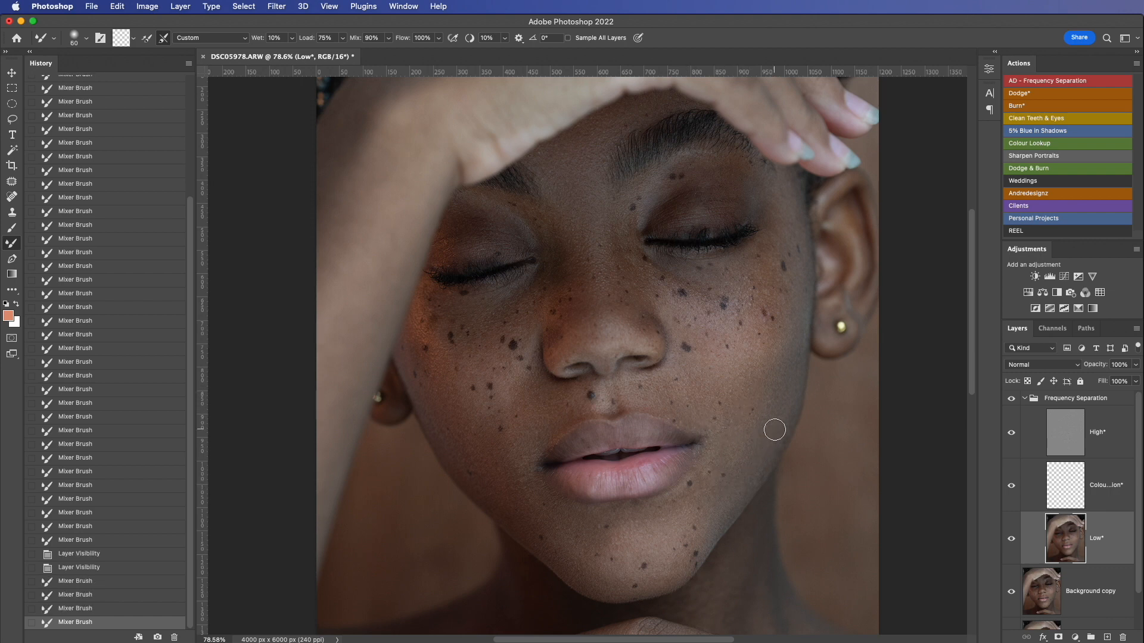
mouse_move(782, 408)
left_mouse_down()
mouse_move(783, 349)
mouse_move(719, 391)
mouse_move(748, 348)
left_mouse_up()
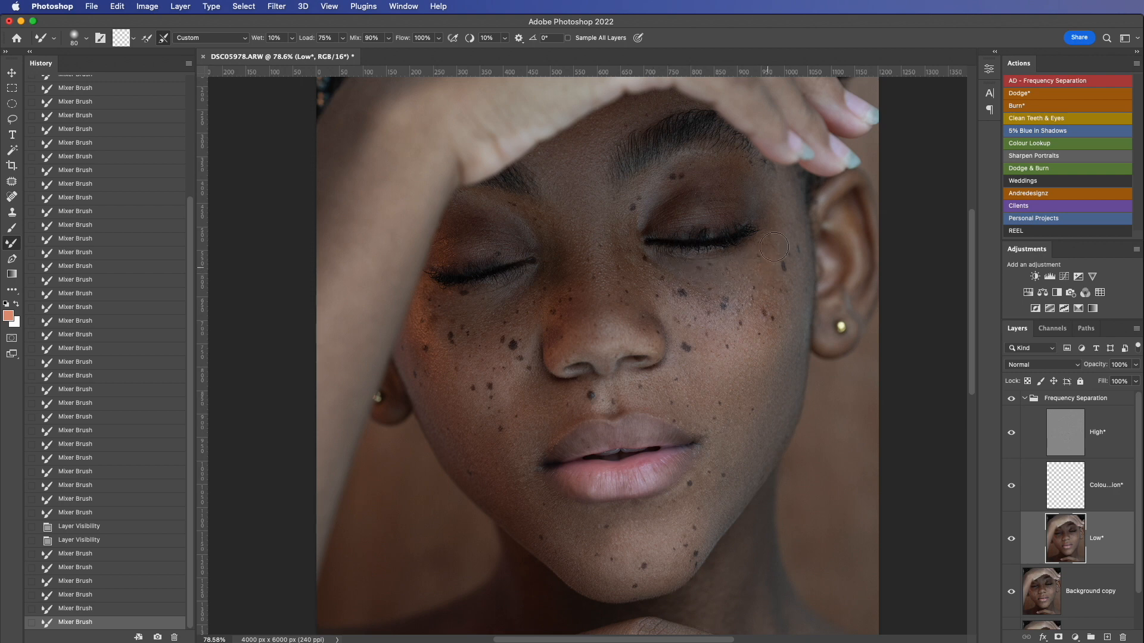
left_click_drag(786, 189, 677, 209)
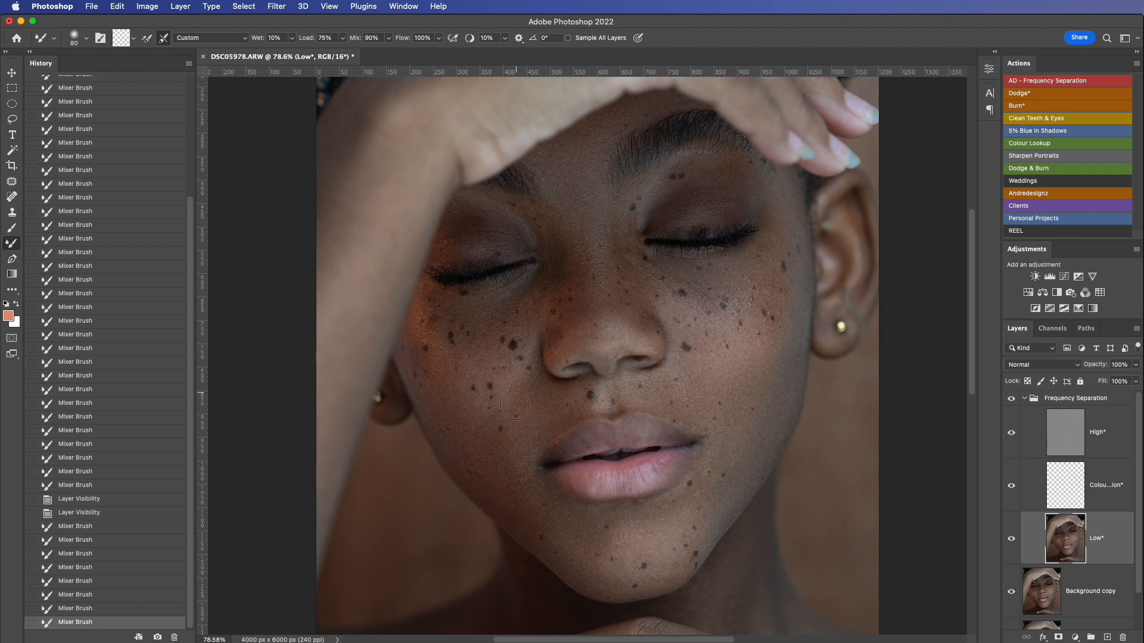
Step: Blend the image-left lower cheek, the chin under the lip, and the image-right jaw up into the cheek
left_click_drag(514, 405, 496, 427)
left_click_drag(509, 474, 504, 451)
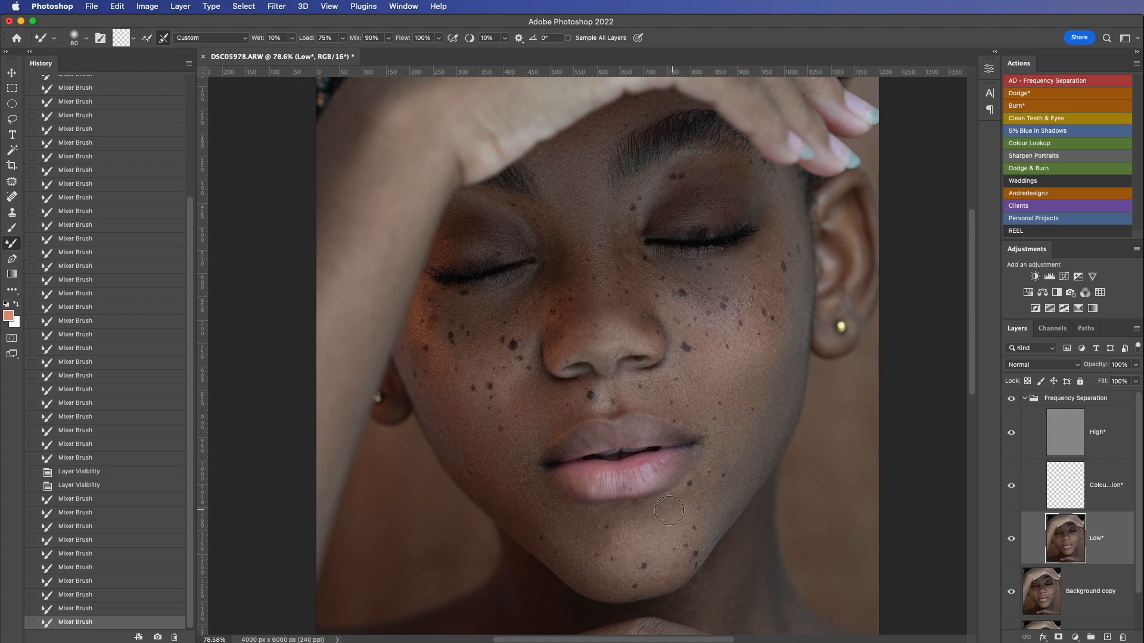
mouse_move(626, 526)
left_mouse_down()
mouse_move(598, 545)
mouse_move(655, 529)
left_mouse_up()
left_click_drag(730, 484, 750, 345)
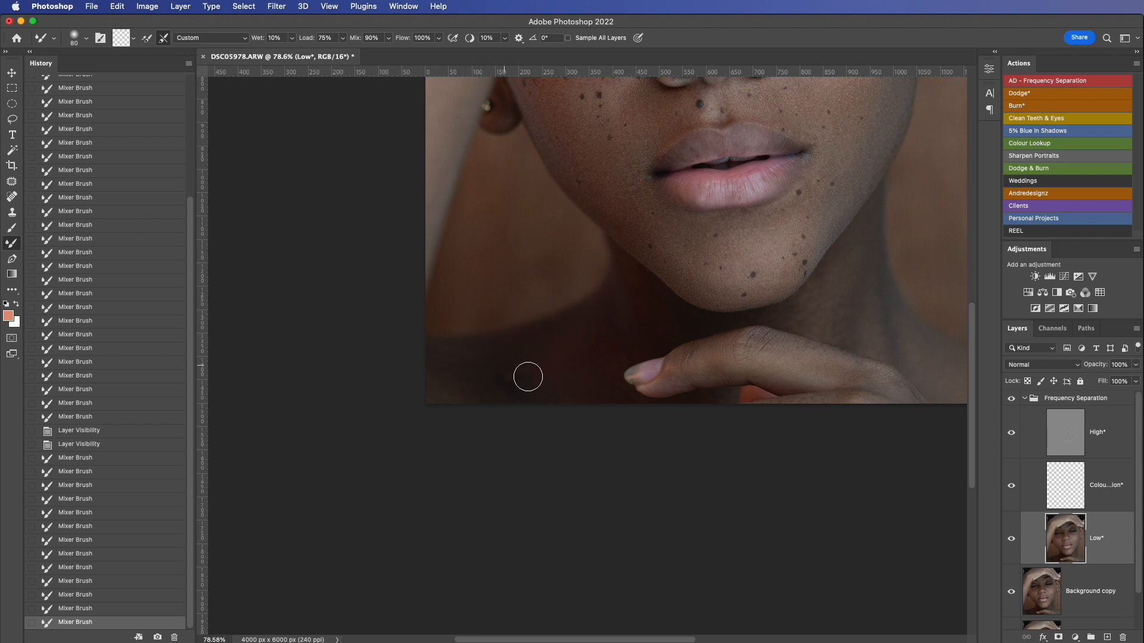
Step: Smooth the tones on the image-left shoulder, the neck below the jaw and the lower hand
left_click_drag(539, 387, 507, 364)
scroll(507, 364, "right", 5)
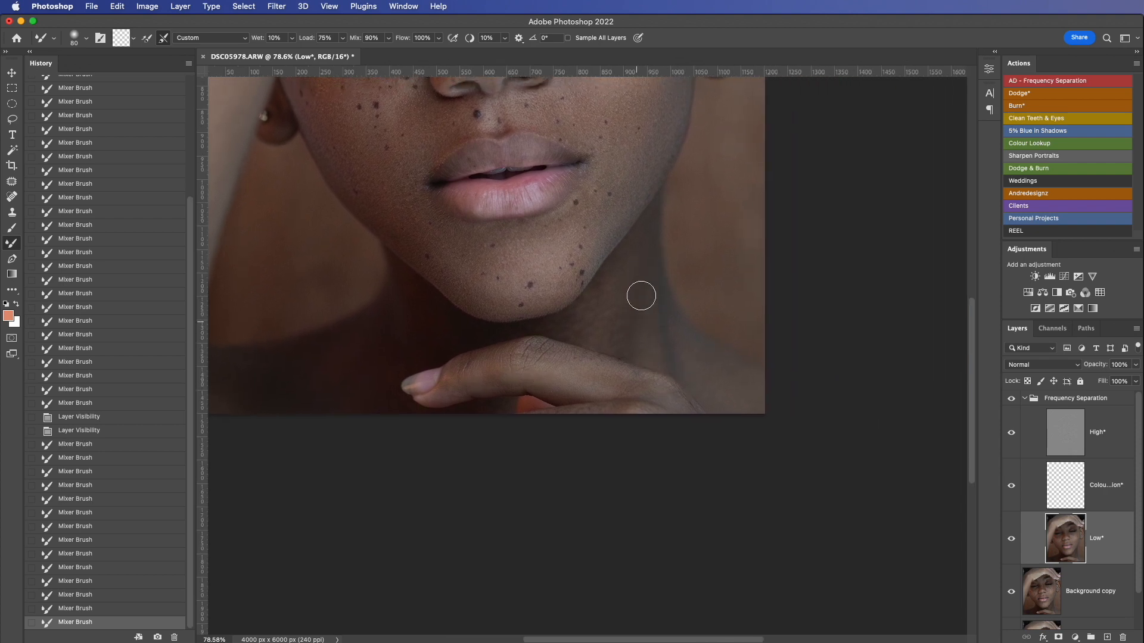
mouse_move(578, 338)
left_mouse_down()
mouse_move(633, 335)
mouse_move(646, 347)
left_mouse_up()
mouse_move(671, 395)
left_mouse_down()
mouse_move(565, 376)
mouse_move(569, 354)
mouse_move(560, 370)
mouse_move(498, 373)
left_mouse_up()
Step: Blend the image-right temple beside the ear and the skin between the eyebrows down to the nose bridge
scroll(623, 455, "up", 10)
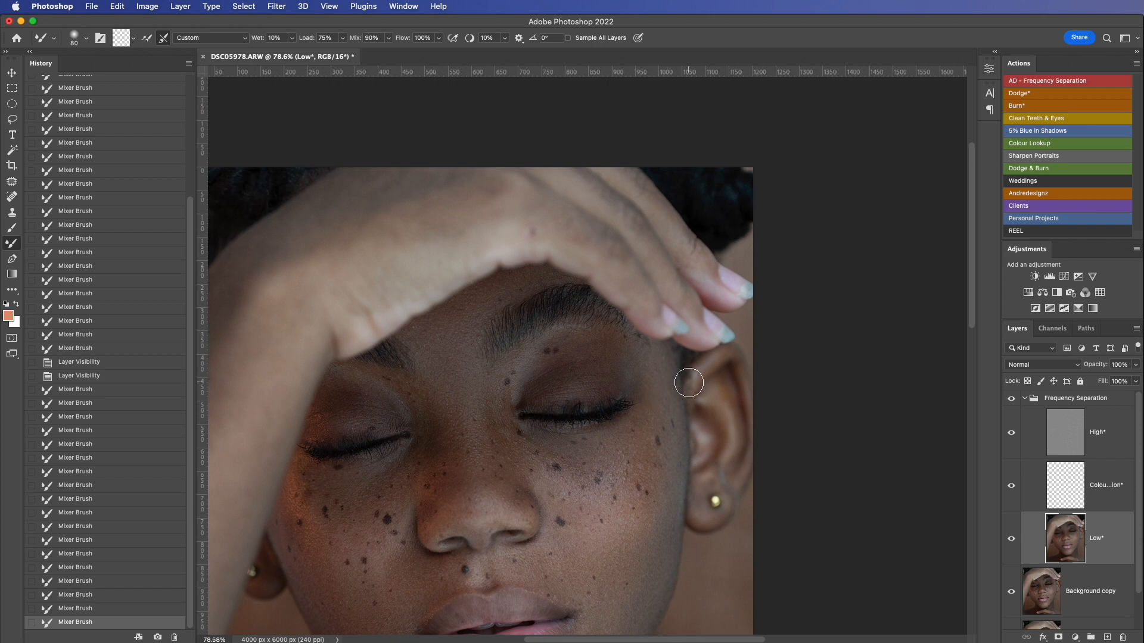
left_click_drag(667, 405, 669, 412)
left_click_drag(451, 350, 448, 413)
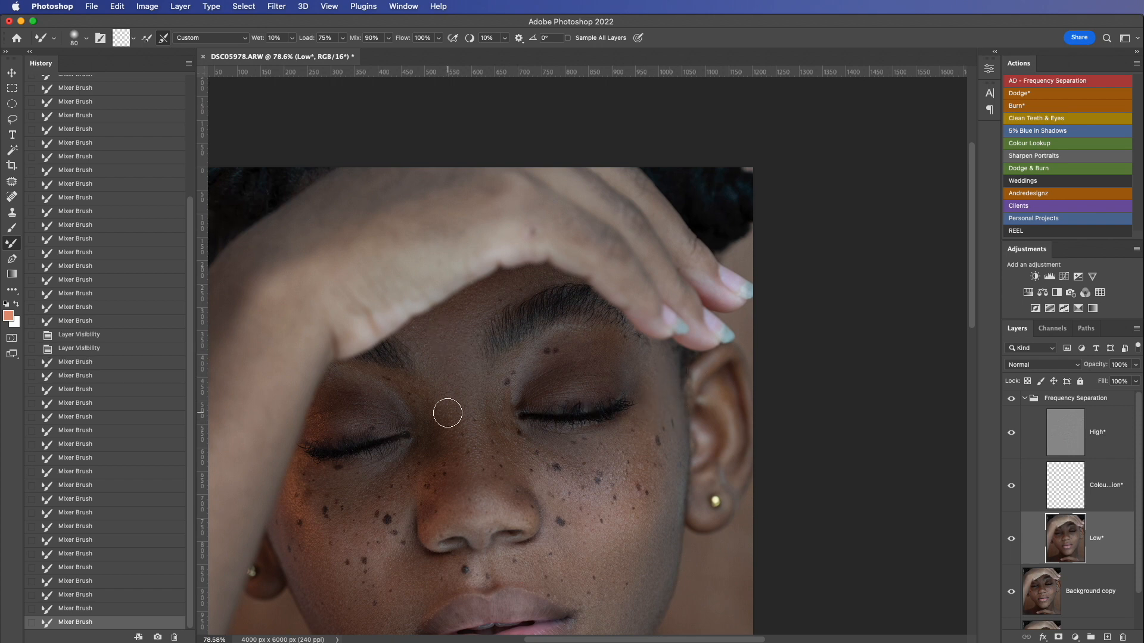
Step: Enlarge the Mixer Brush to 200 px and smooth the tones across the raised hand, wrist and forearm
scroll(448, 413, "down", 5)
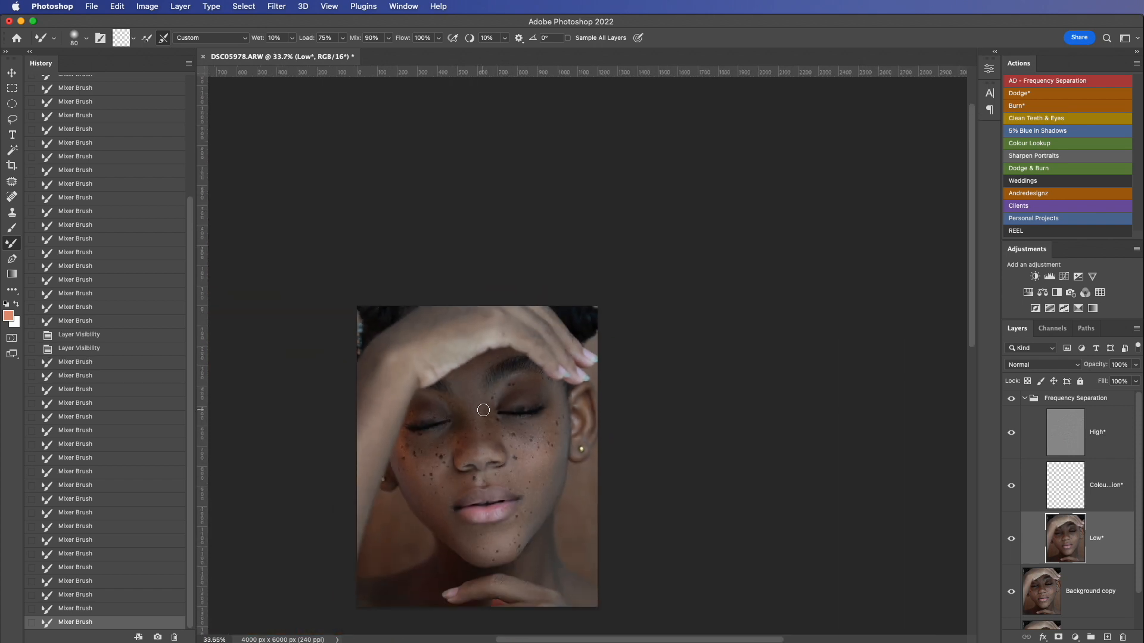
key("bracketright")
key("bracketright")
key("bracketright")
mouse_move(390, 387)
left_mouse_down()
mouse_move(367, 397)
mouse_move(392, 386)
left_mouse_up()
left_click_drag(390, 340, 536, 336)
left_click_drag(431, 340, 388, 393)
left_click_drag(401, 366, 365, 452)
left_click_drag(366, 455, 355, 513)
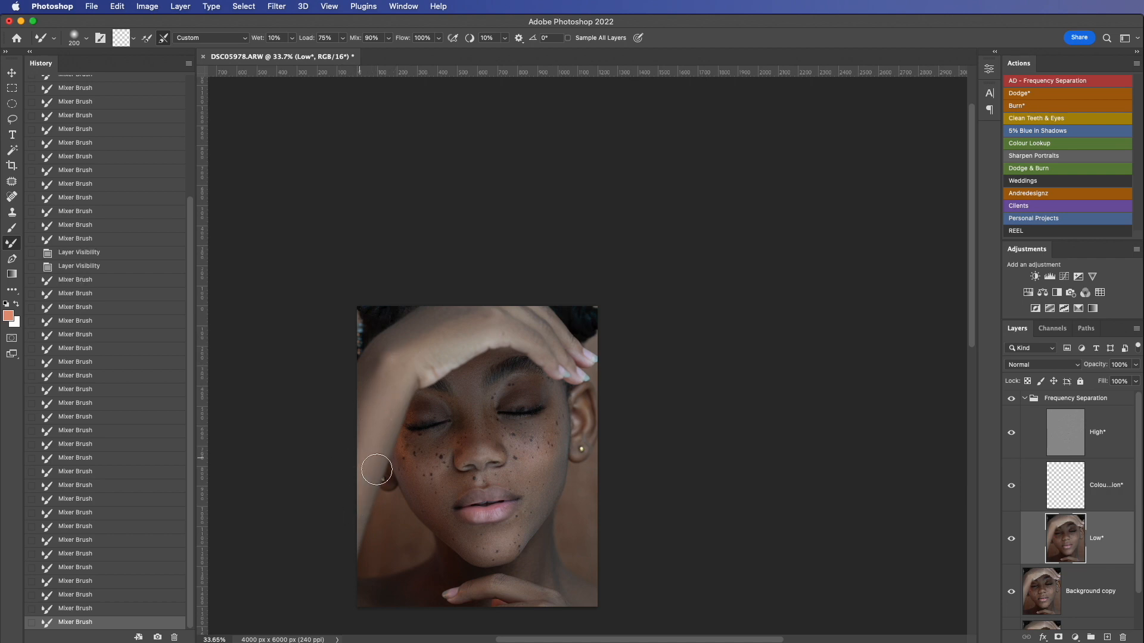
Step: Reduce the Mixer Brush to 80 px, blend the chin below the image-right mouth corner, and check the whole portrait
scroll(378, 468, "down", 2)
scroll(519, 529, "up", 6)
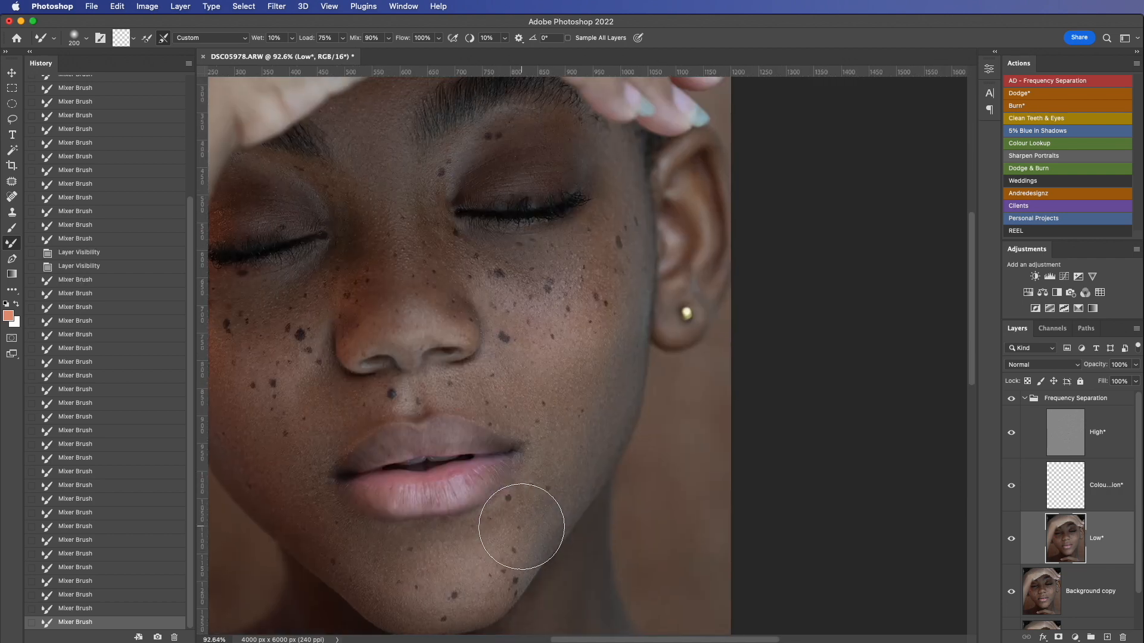
key("bracketleft")
key("bracketleft")
key("bracketleft")
key("bracketleft")
key("bracketleft")
key("bracketleft")
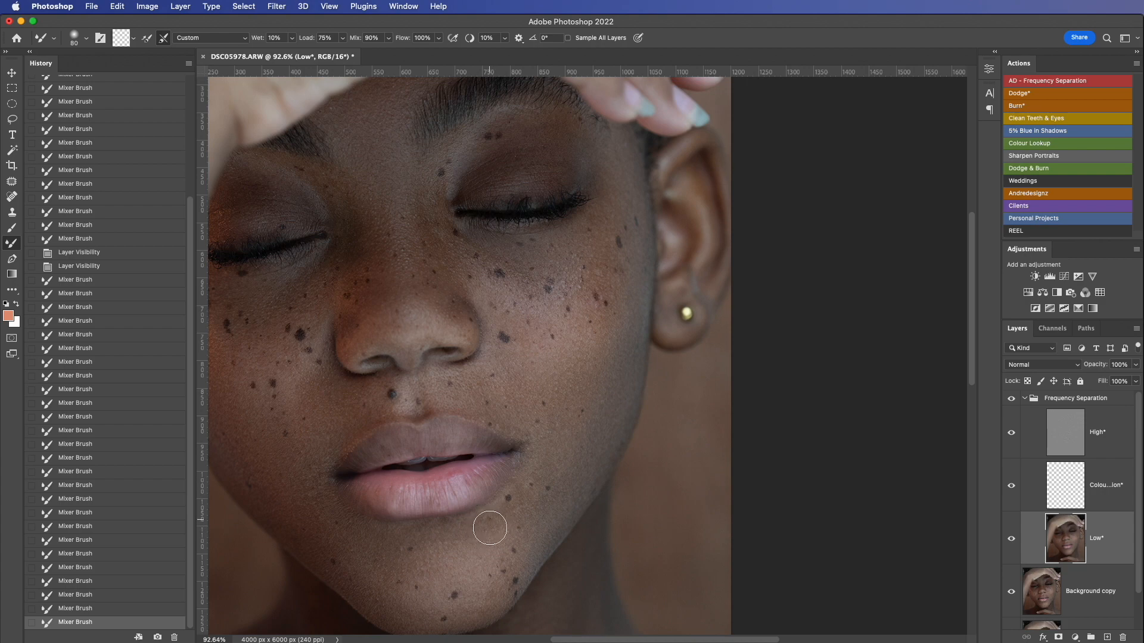
mouse_move(495, 528)
left_mouse_down()
mouse_move(471, 527)
mouse_move(508, 519)
mouse_move(492, 537)
left_mouse_up()
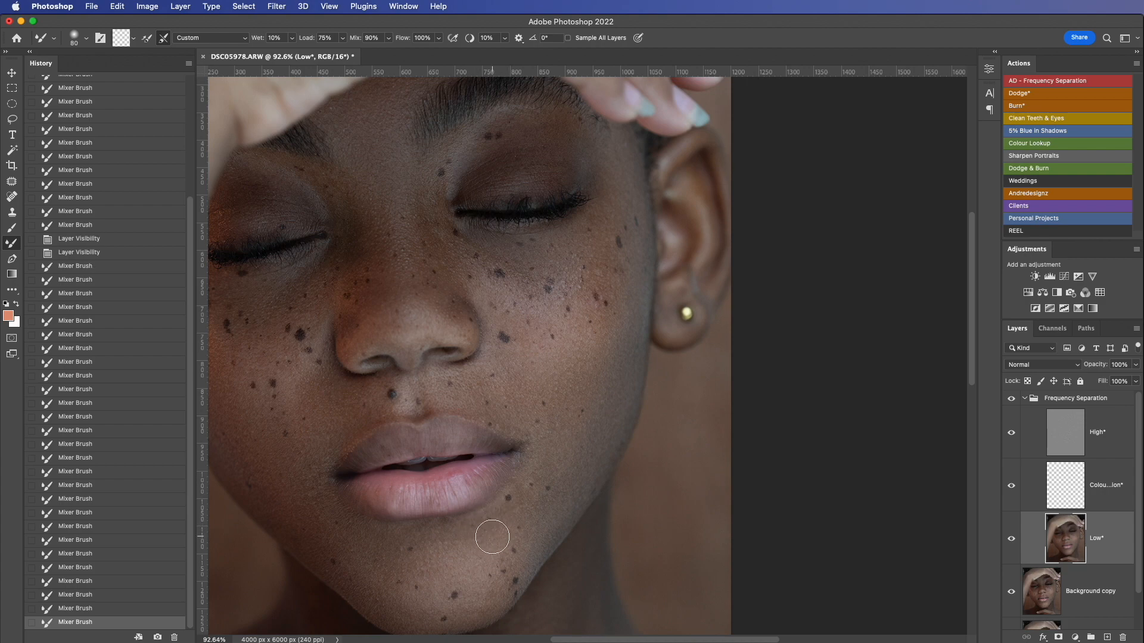
scroll(587, 518, "down", 4)
scroll(589, 515, "up", 1)
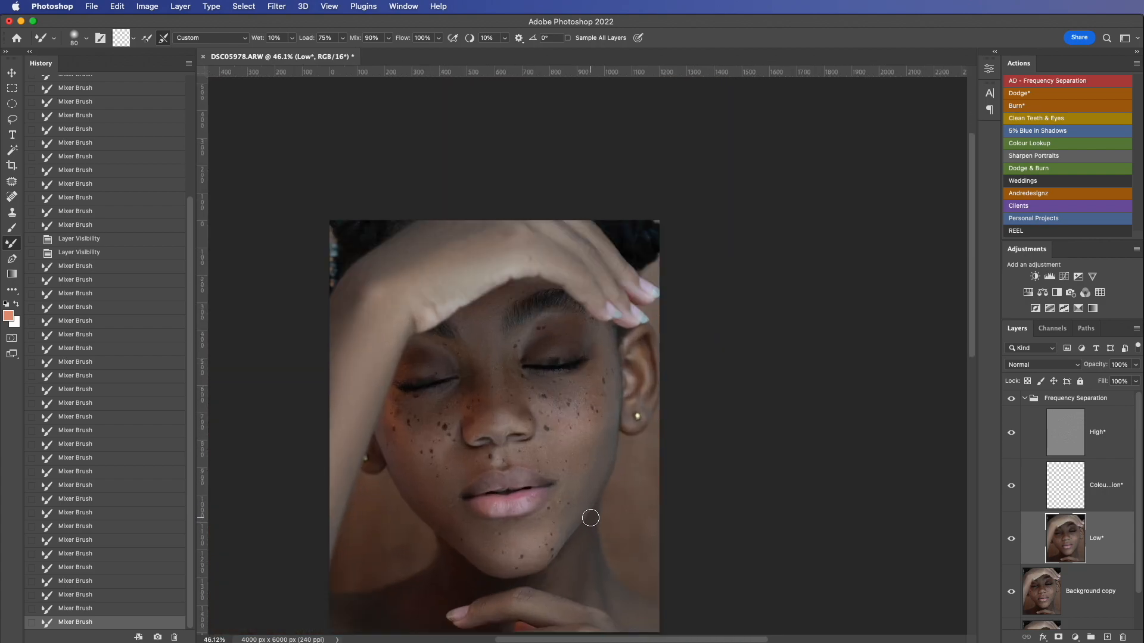
Step: Collapse the Frequency Separation group and compare the retouched portrait with the original Background layer alone
left_click_drag(635, 469, 657, 438)
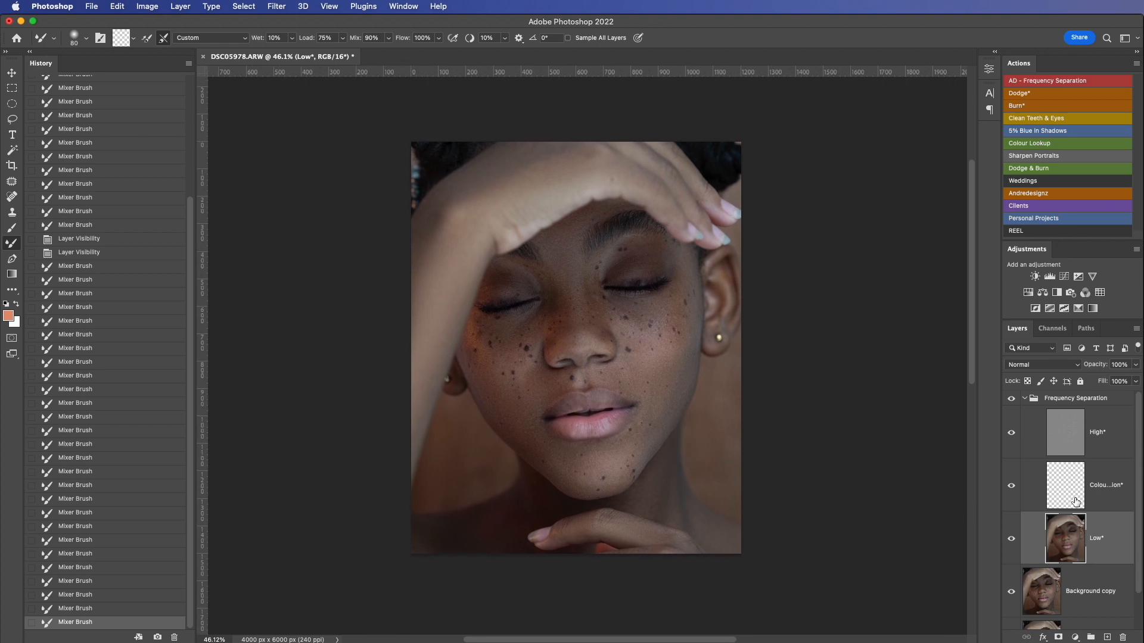
left_click(1024, 399)
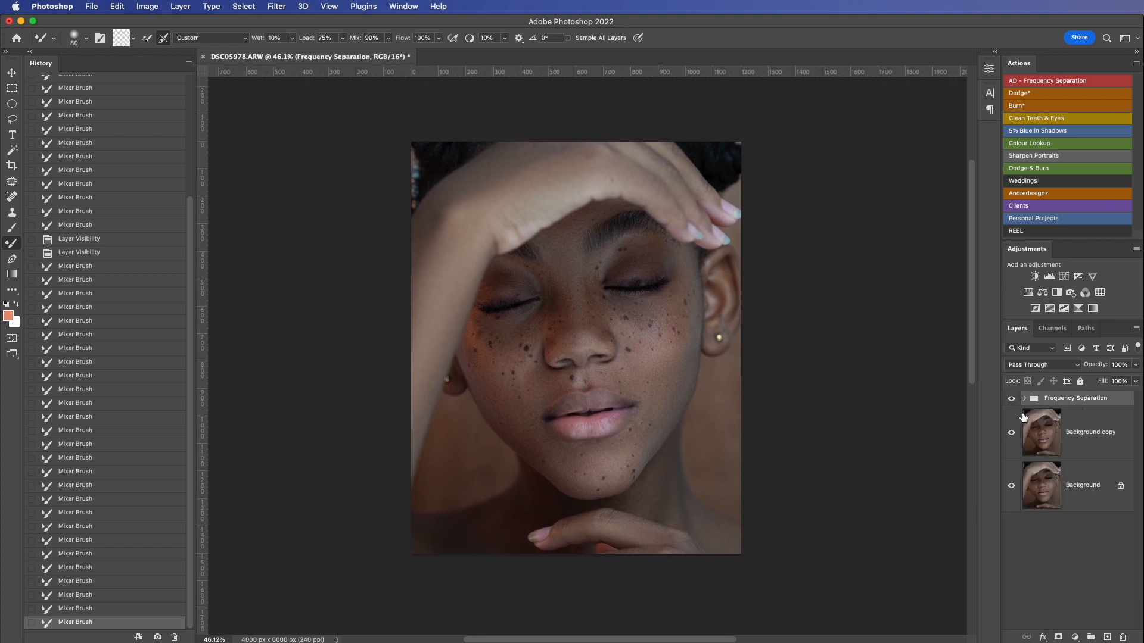
key("alt")
left_click(1012, 486, "alt")
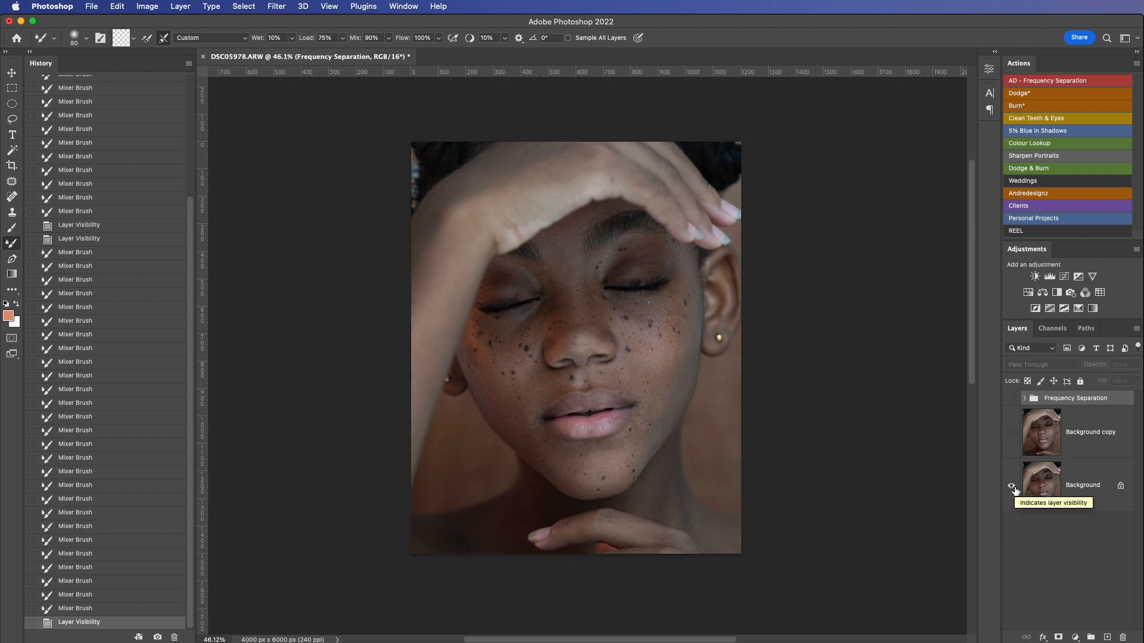
left_click(1014, 487, "alt")
left_click(1014, 487, "alt")
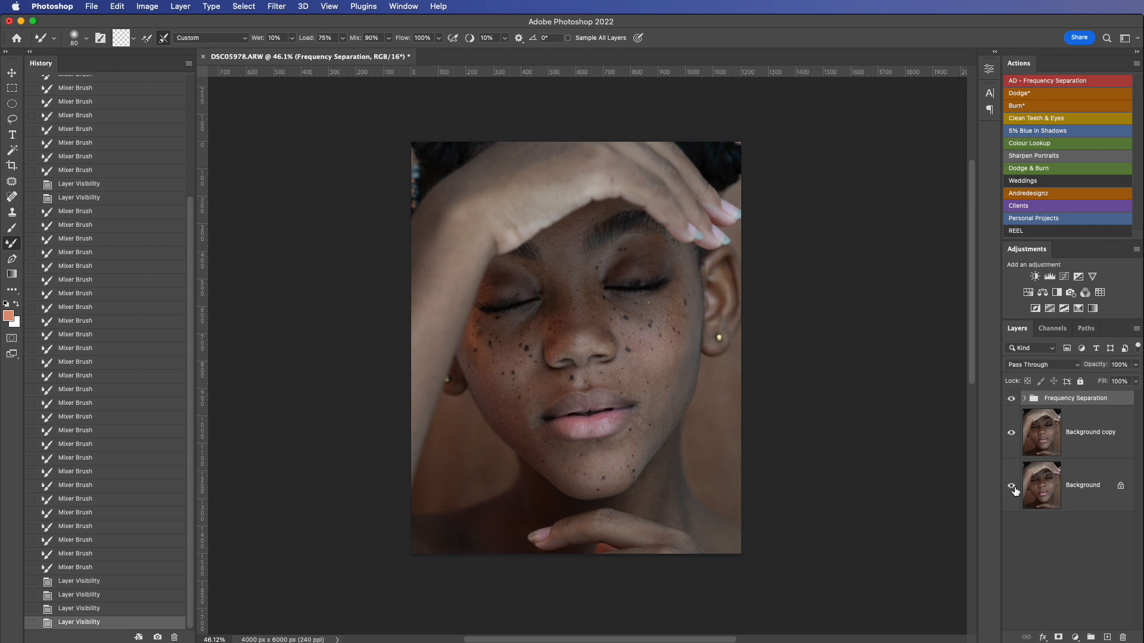
left_click(1013, 487, "alt")
Step: Run the Dodge action to add a masked dodging layer, and ready the Brush tool with a soft round tip and 1% flow
scroll(684, 405, "up", 3)
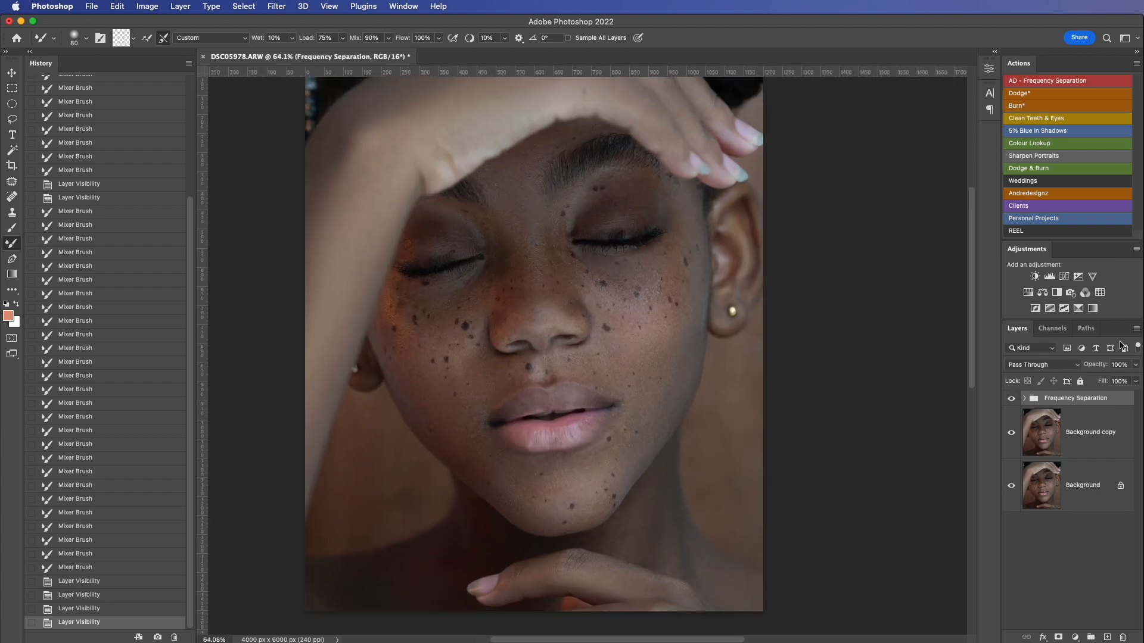
left_click(1020, 93)
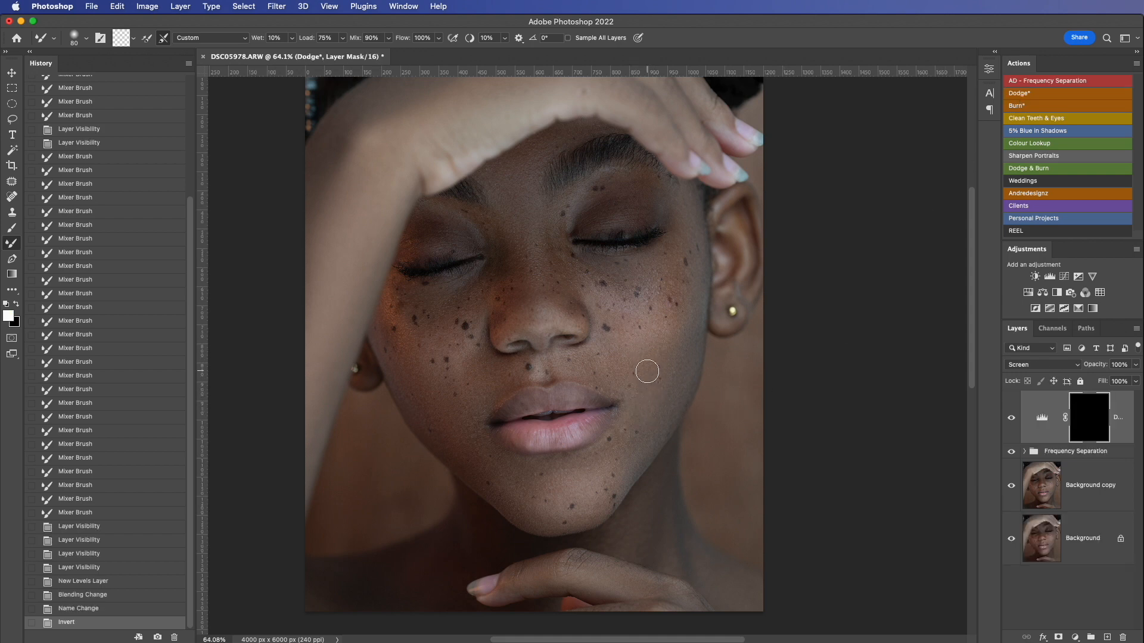
left_click(11, 231)
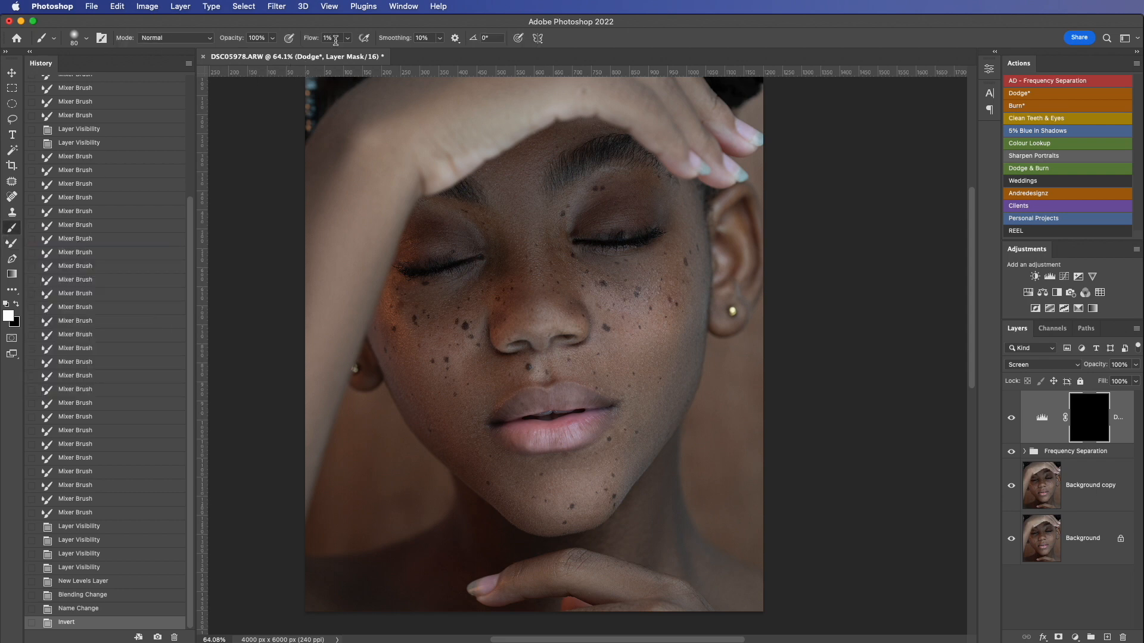
right_click(482, 223)
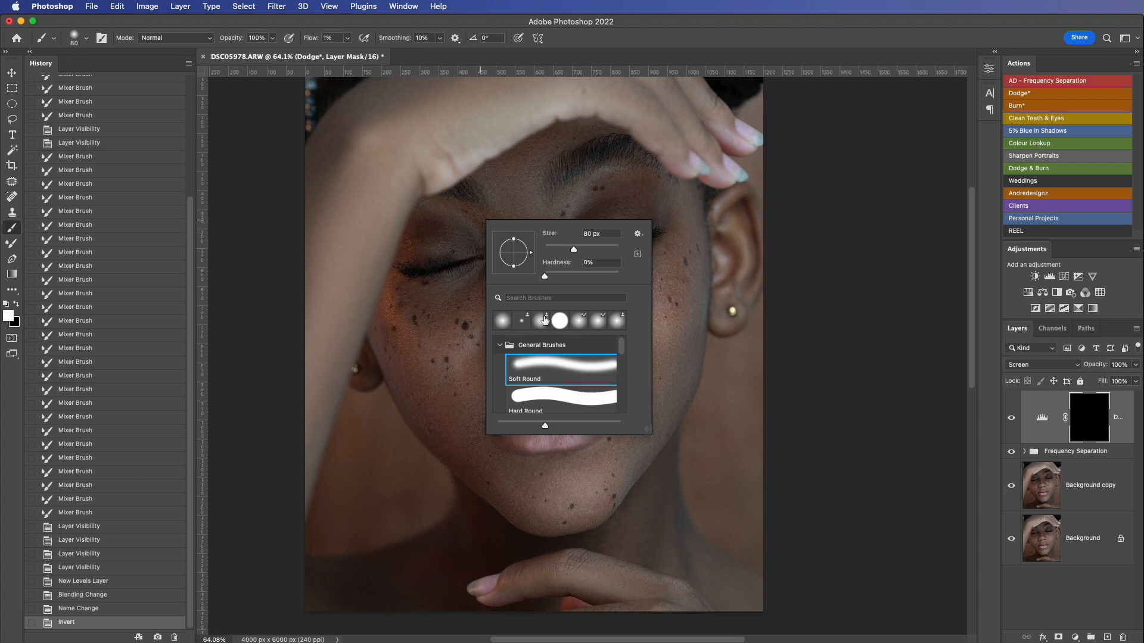
left_click(334, 37)
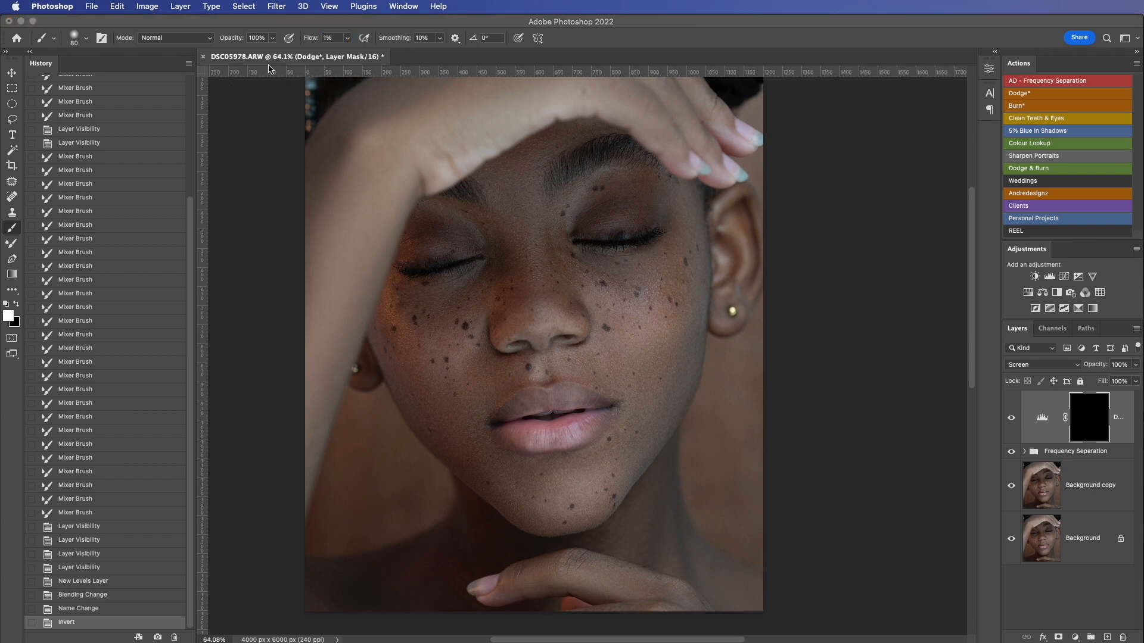
left_click(599, 397)
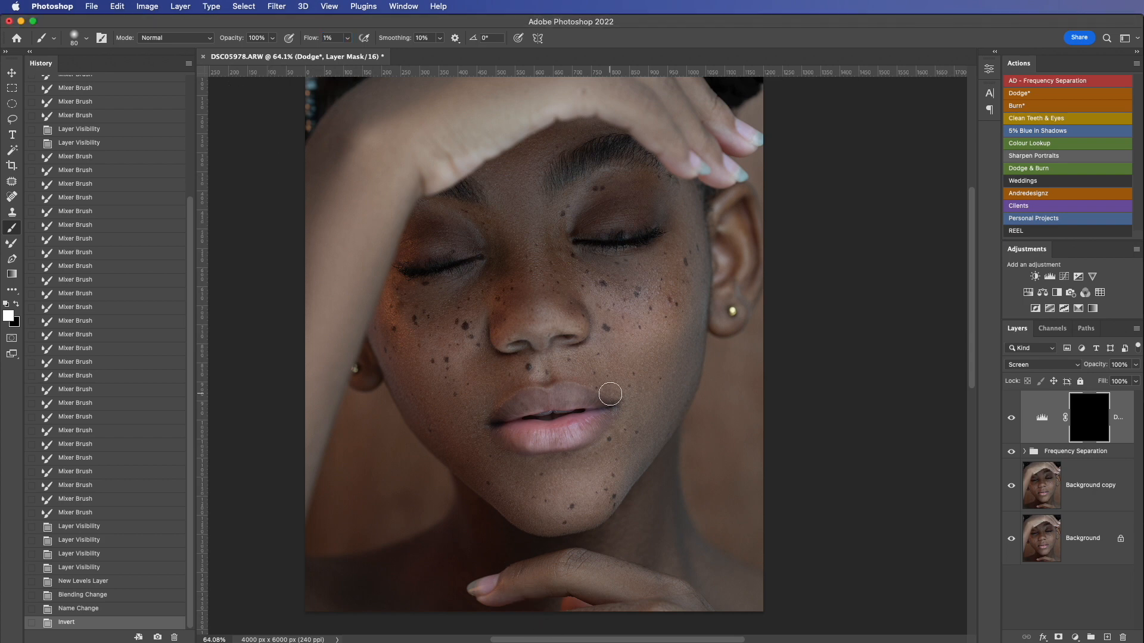
Step: Enlarge the brush to 90 px, brighten the image-right cheek beside the mouth on the Dodge mask, and compare with the layer hidden
key("bracketright")
left_click_drag(643, 376, 645, 408)
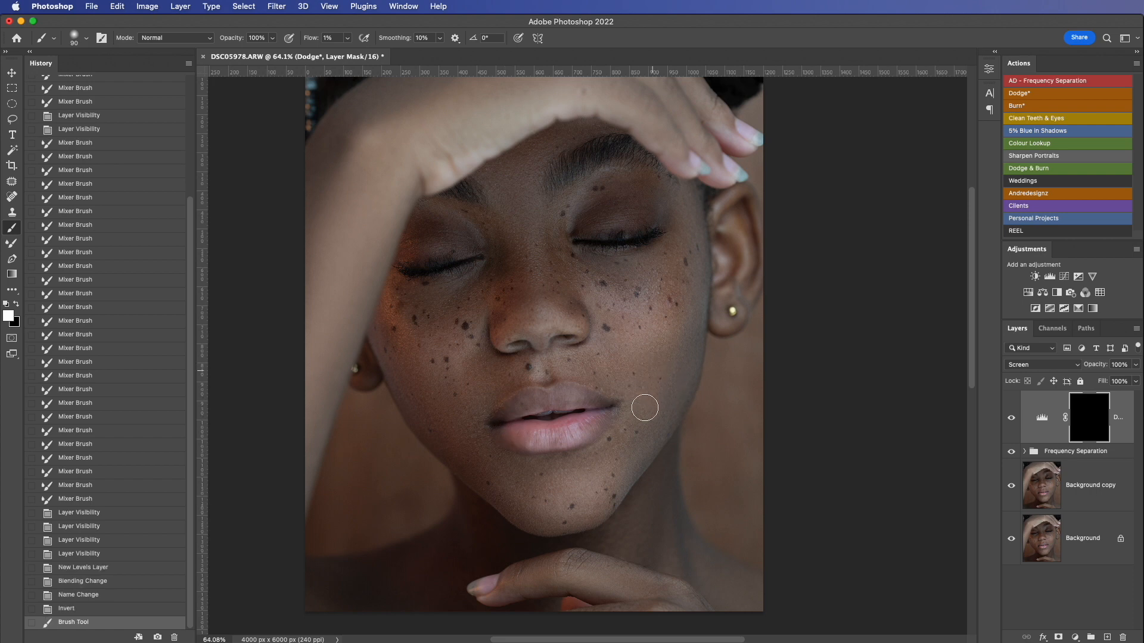
left_click_drag(648, 366, 645, 378)
left_click_drag(649, 364, 646, 377)
left_click_drag(651, 362, 648, 376)
left_click_drag(654, 372, 660, 358)
mouse_move(660, 358)
left_mouse_down()
mouse_move(649, 352)
mouse_move(633, 411)
left_mouse_up()
left_click_drag(632, 411, 628, 430)
mouse_move(634, 407)
left_mouse_down()
mouse_move(625, 450)
mouse_move(613, 455)
mouse_move(654, 411)
mouse_move(653, 350)
left_mouse_up()
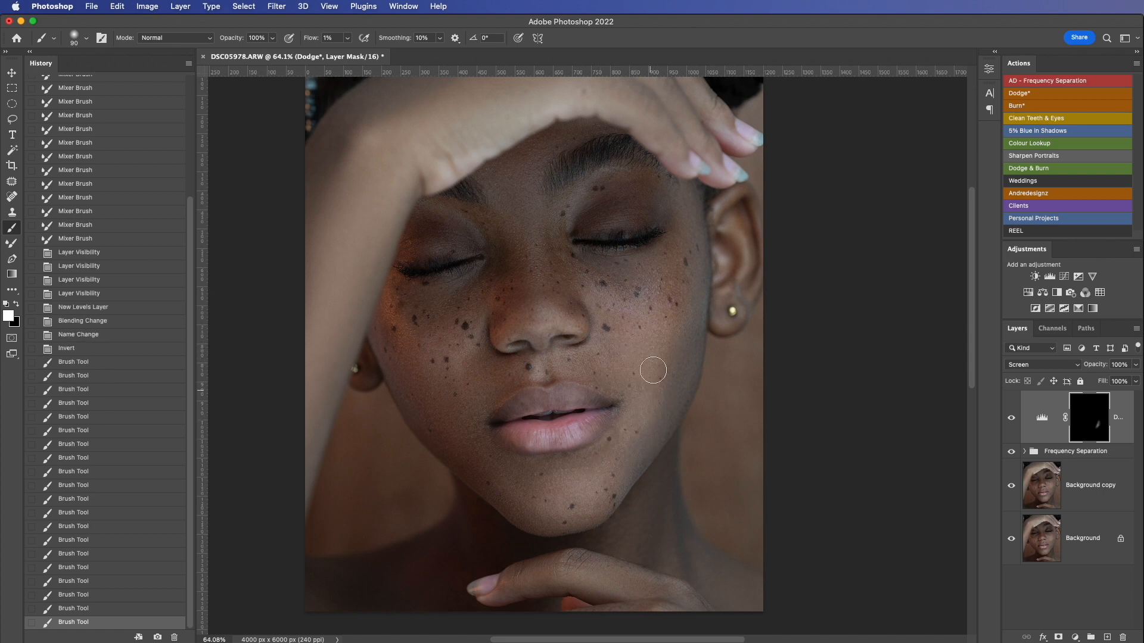
left_click(652, 371)
left_click(1011, 422)
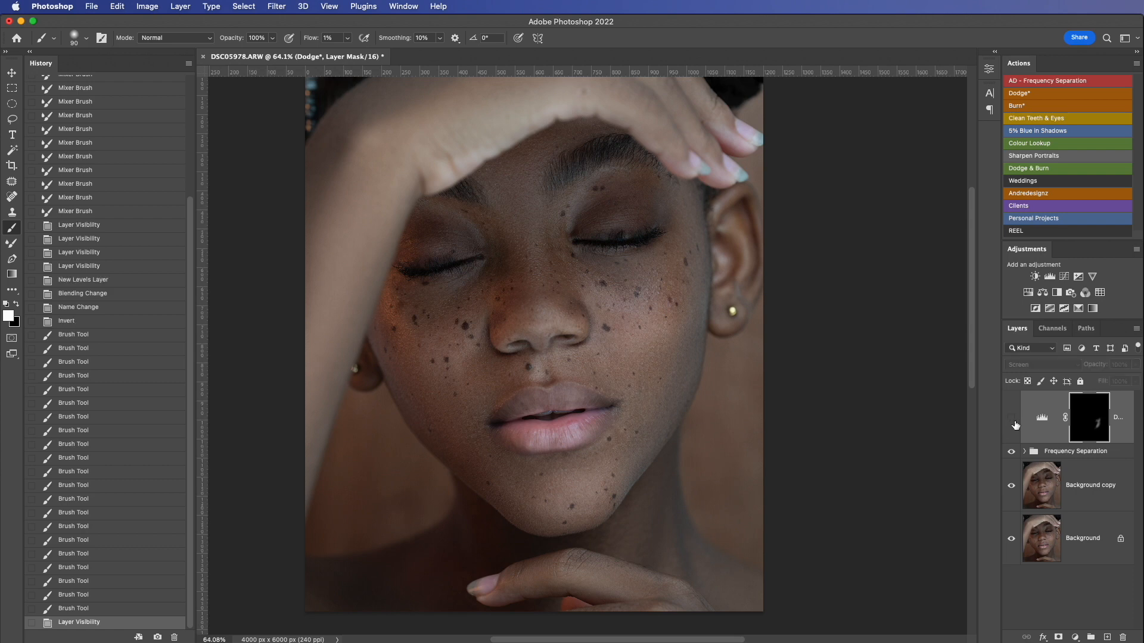
left_click(1012, 422)
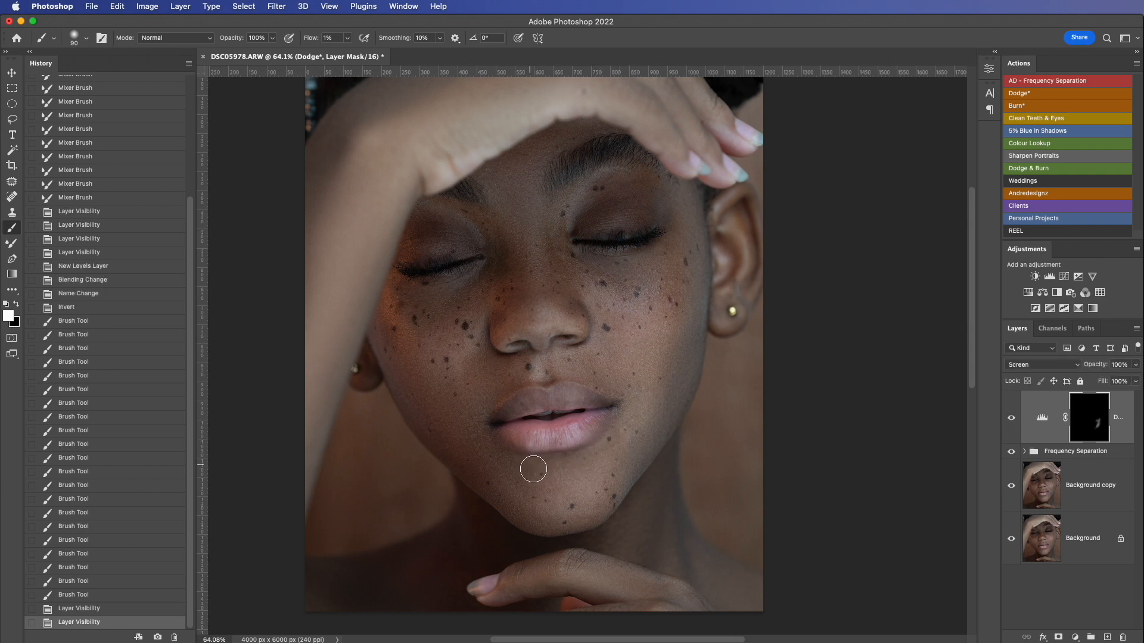
Step: Brighten the chin below the lower lip and the image-right lower cheek along the jawline on the Dodge mask
left_click_drag(534, 470, 595, 461)
left_click_drag(548, 471, 608, 456)
left_click_drag(571, 468, 632, 420)
left_click_drag(674, 377, 646, 432)
left_click_drag(645, 433, 662, 402)
left_click_drag(662, 400, 676, 372)
mouse_move(674, 375)
left_mouse_down()
mouse_move(687, 342)
mouse_move(636, 447)
left_mouse_up()
mouse_move(631, 455)
left_mouse_down()
mouse_move(618, 478)
mouse_move(629, 458)
left_mouse_up()
left_click_drag(620, 474, 631, 455)
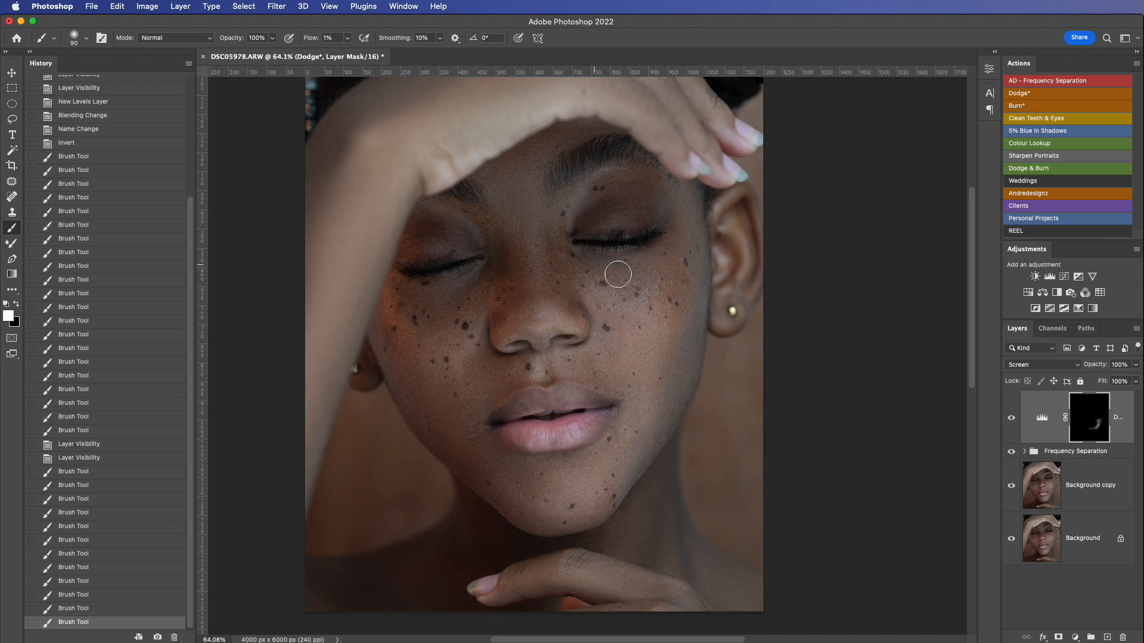
Step: Dodge the upper cheek directly under the image-right eye
left_click_drag(632, 277, 658, 271)
mouse_move(650, 275)
left_mouse_down()
mouse_move(663, 263)
mouse_move(656, 278)
left_mouse_up()
left_click_drag(656, 278, 664, 260)
left_click_drag(664, 261, 656, 280)
left_click_drag(663, 265, 637, 287)
Step: Enlarge the brush to 100 px and dodge the image-left cheek beside the nose and down toward the jaw
key("bracketright")
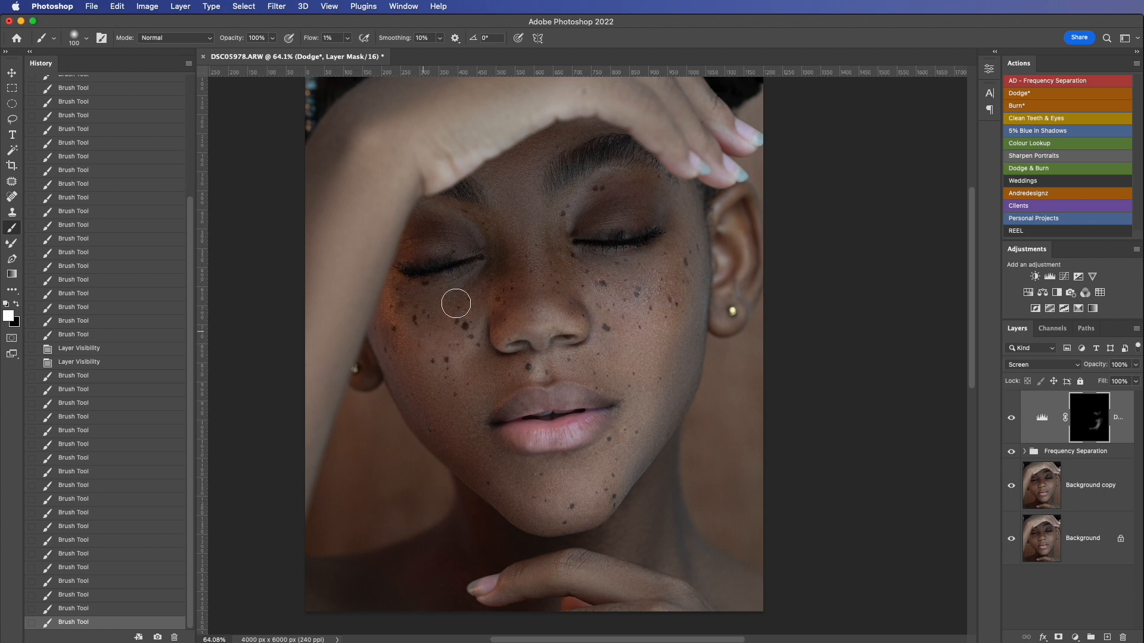
mouse_move(469, 358)
left_mouse_down()
mouse_move(472, 325)
mouse_move(470, 335)
left_mouse_up()
left_click_drag(424, 383, 424, 355)
left_click_drag(423, 355, 441, 387)
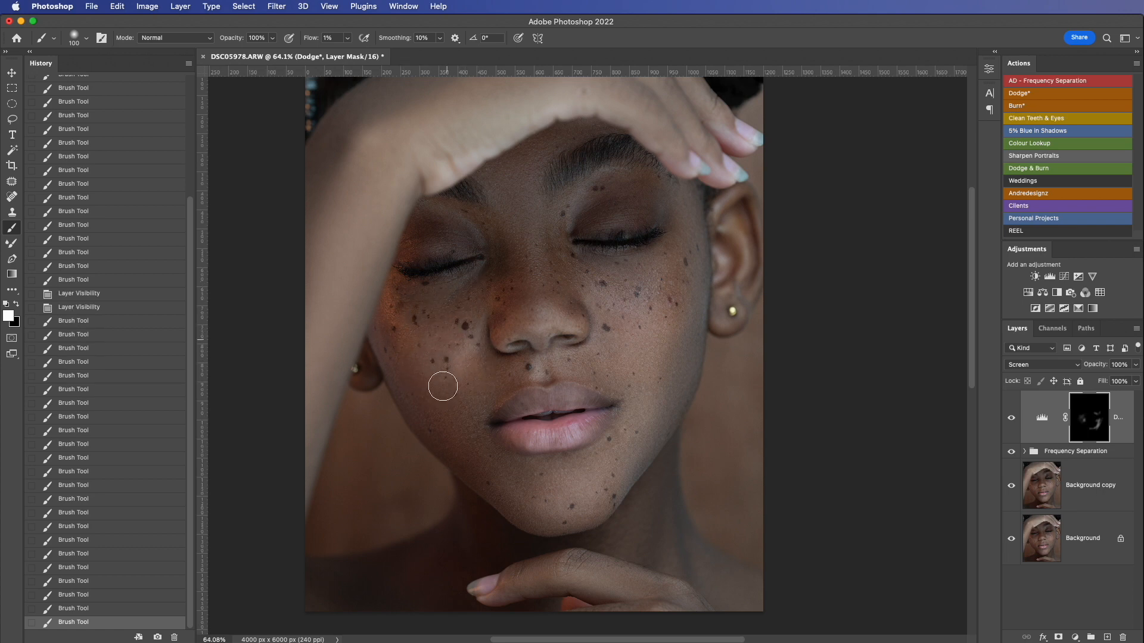
Step: Dodge along the nose bridge with a 60 px brush, and brighten the top of the bridge between the eyes at 80 px
key("bracketleft")
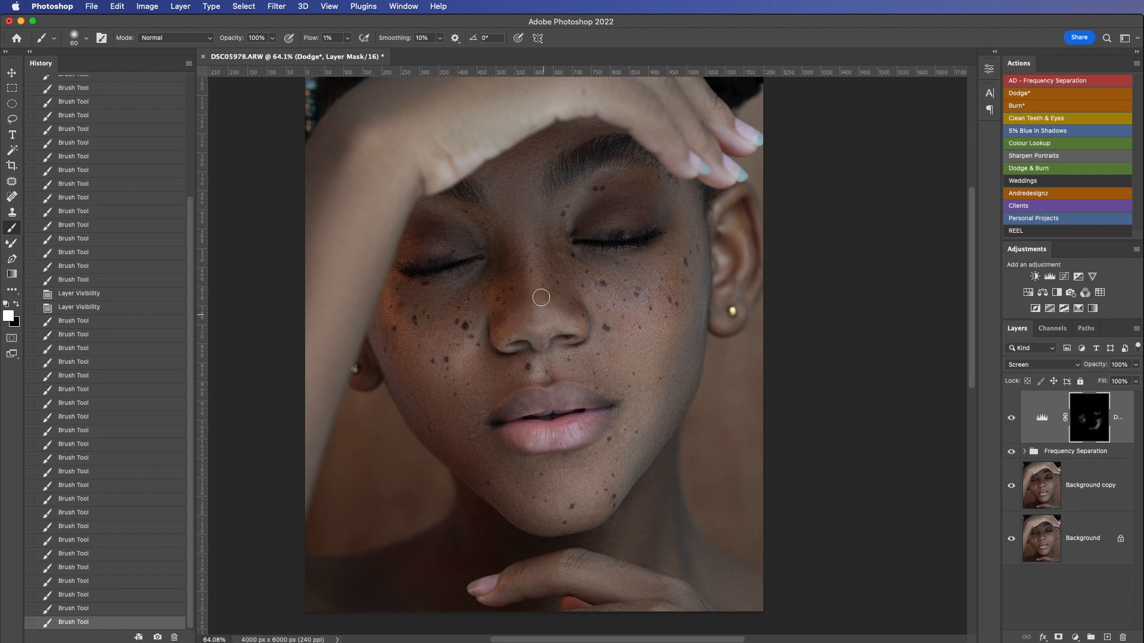
mouse_move(541, 297)
left_mouse_down()
mouse_move(525, 297)
mouse_move(529, 270)
left_mouse_up()
left_click_drag(537, 268, 538, 276)
left_click_drag(538, 269, 538, 286)
left_click_drag(539, 279, 538, 290)
left_click_drag(538, 282, 538, 295)
left_click_drag(538, 295, 538, 318)
key("]")
key("]")
mouse_move(523, 255)
left_mouse_down()
mouse_move(524, 293)
mouse_move(547, 274)
mouse_move(542, 259)
left_mouse_up()
mouse_move(542, 258)
left_mouse_down()
mouse_move(517, 285)
mouse_move(532, 302)
mouse_move(524, 267)
left_mouse_up()
Step: Brighten the image-left cheek under the eye, compare with the Dodge layer hidden, and brighten the image-right cheek toward the jaw
mouse_move(467, 326)
left_mouse_down()
mouse_move(429, 338)
mouse_move(416, 311)
mouse_move(440, 305)
left_mouse_up()
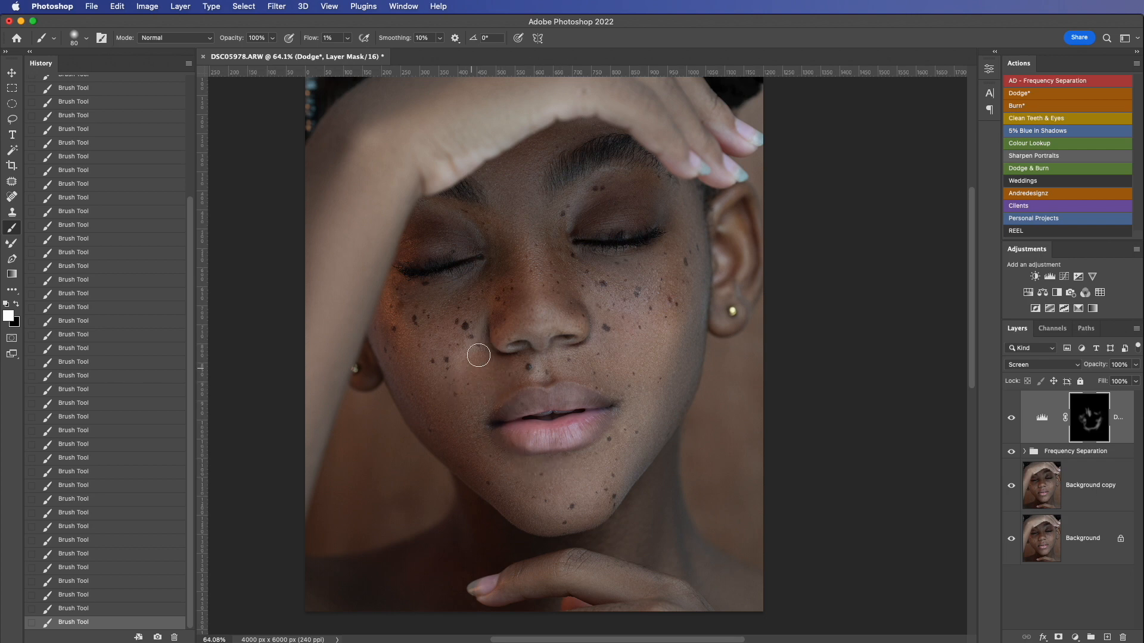
left_click(1011, 419)
left_click(1012, 422)
left_click_drag(660, 386, 643, 450)
Step: Dodge the image-right cheek again, the skin between the nostril and mouth corner, and the nose bridge up between the brows
scroll(645, 446, "down", 5)
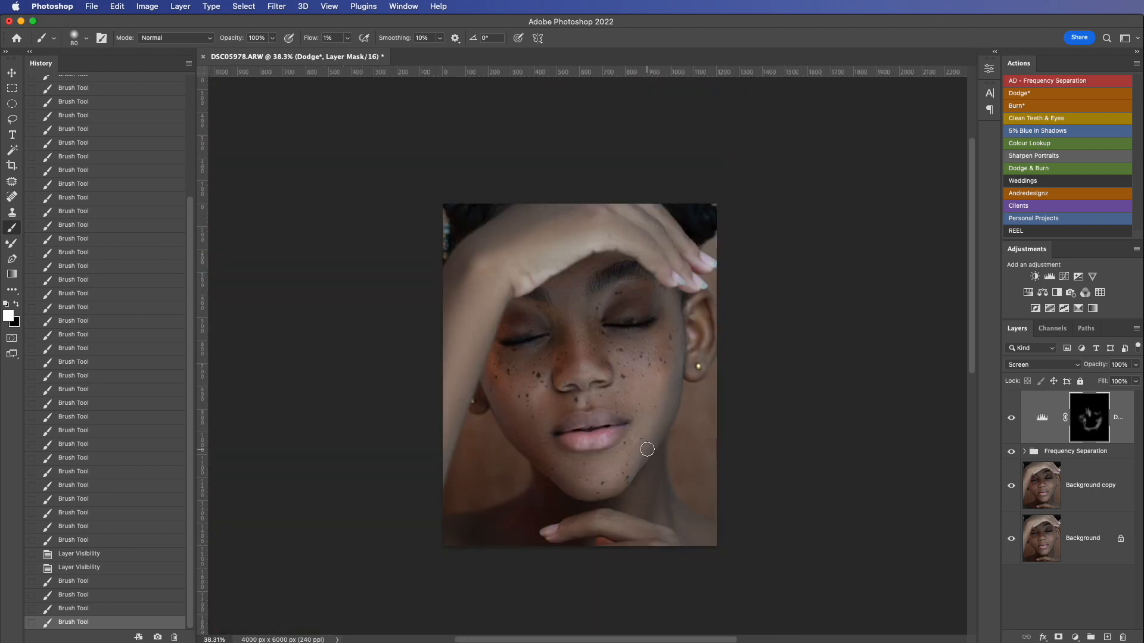
scroll(649, 455, "down", 2)
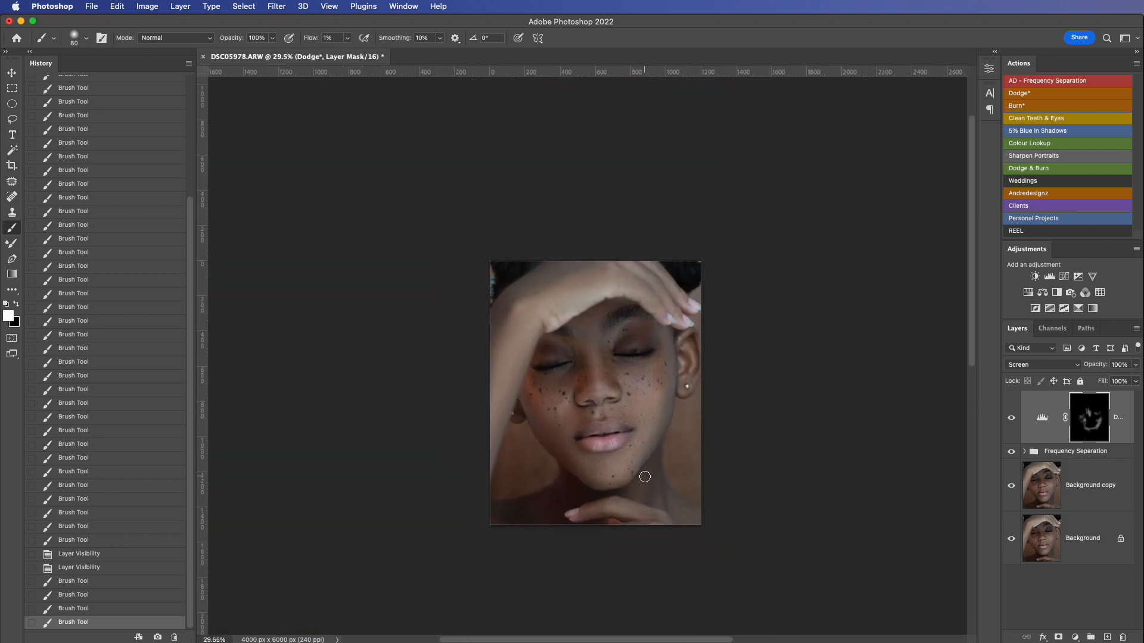
scroll(645, 477, "up", 5)
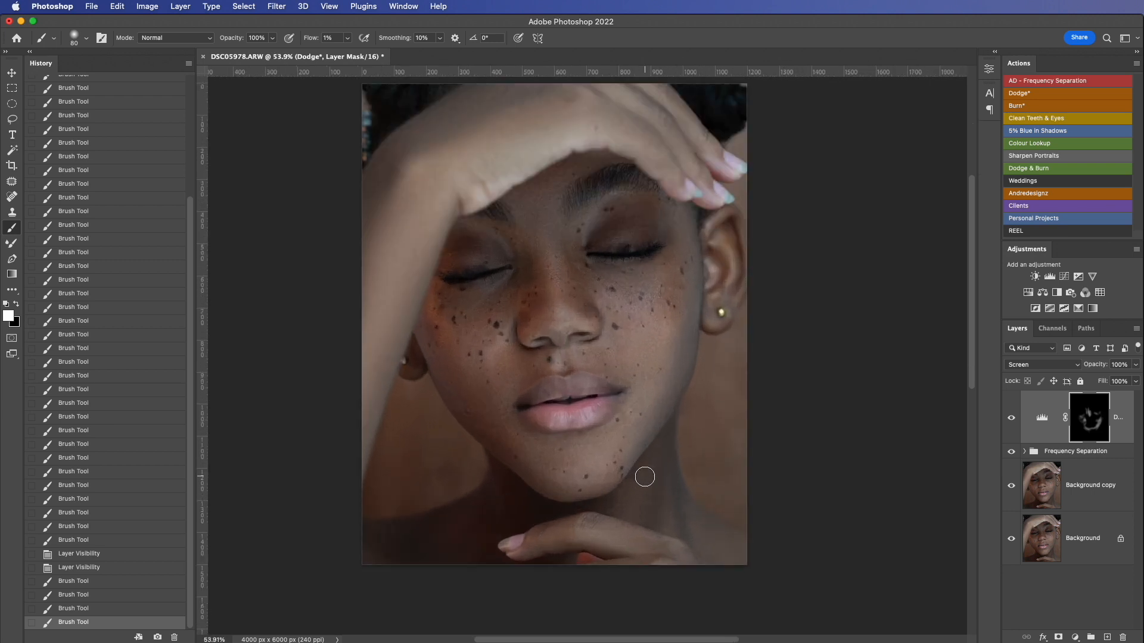
scroll(644, 477, "down", 4)
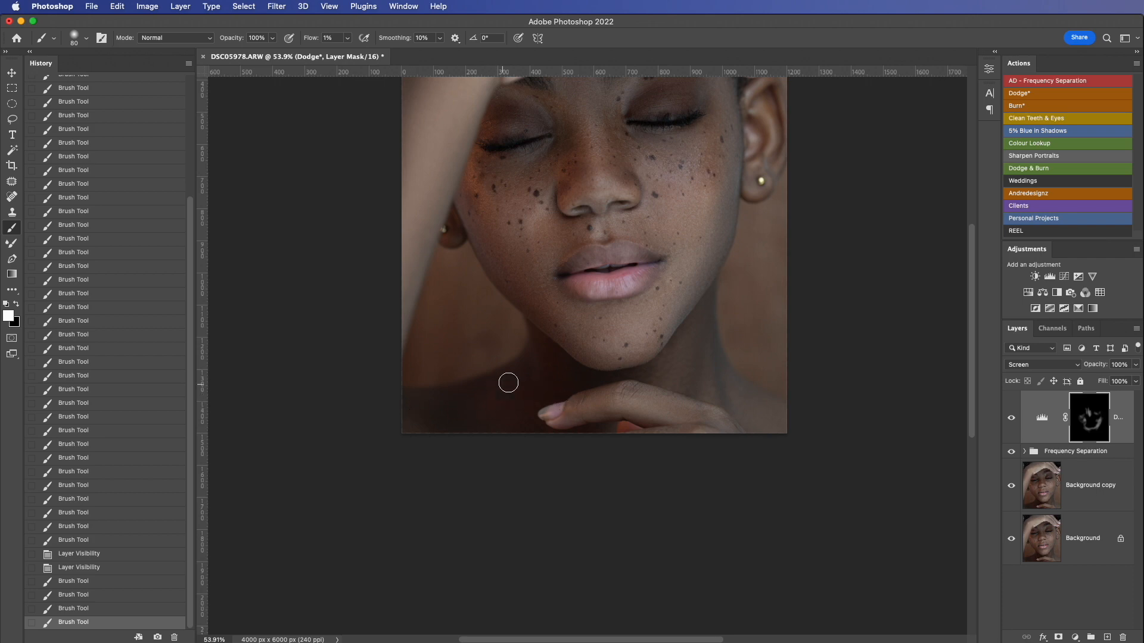
scroll(505, 383, "up", 4)
scroll(506, 383, "right", 3)
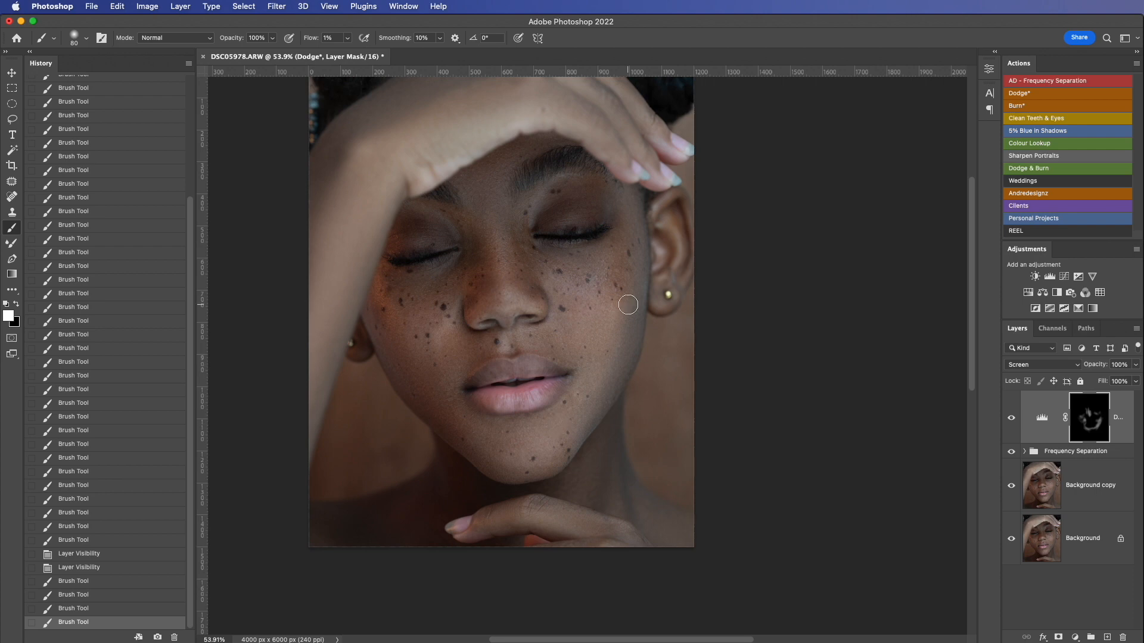
mouse_move(598, 329)
left_mouse_down()
mouse_move(622, 285)
mouse_move(616, 299)
mouse_move(605, 294)
mouse_move(614, 323)
left_mouse_up()
left_click_drag(614, 322, 587, 396)
left_click_drag(587, 396, 582, 404)
mouse_move(582, 405)
left_mouse_down()
mouse_move(588, 365)
mouse_move(584, 378)
left_mouse_up()
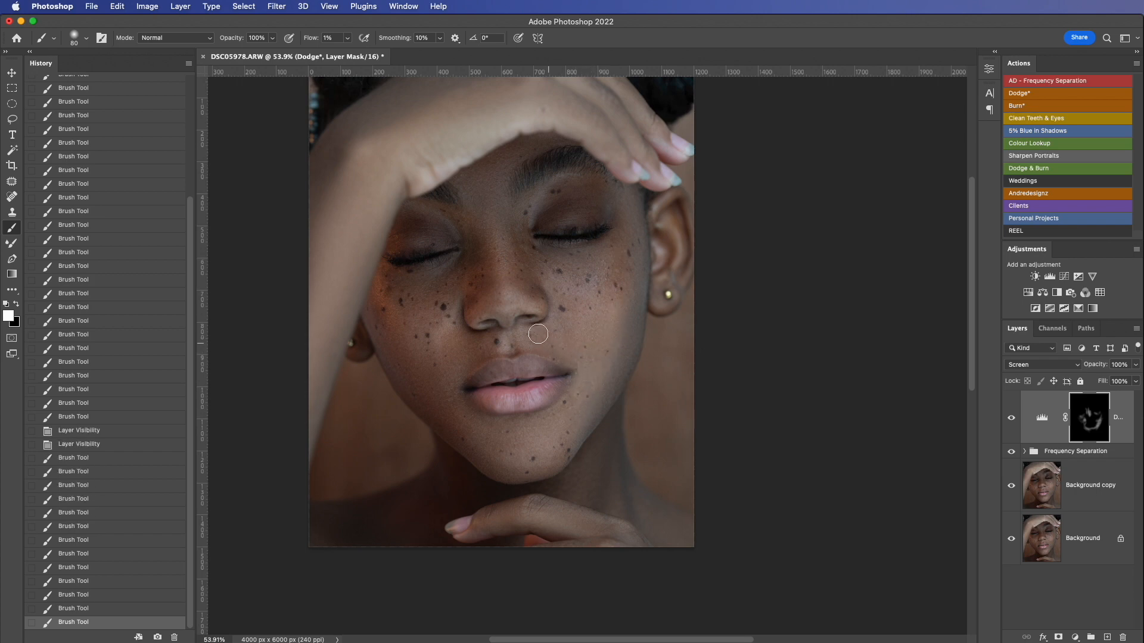
left_click_drag(538, 334, 567, 362)
left_click_drag(487, 245, 489, 266)
left_click_drag(499, 221, 500, 256)
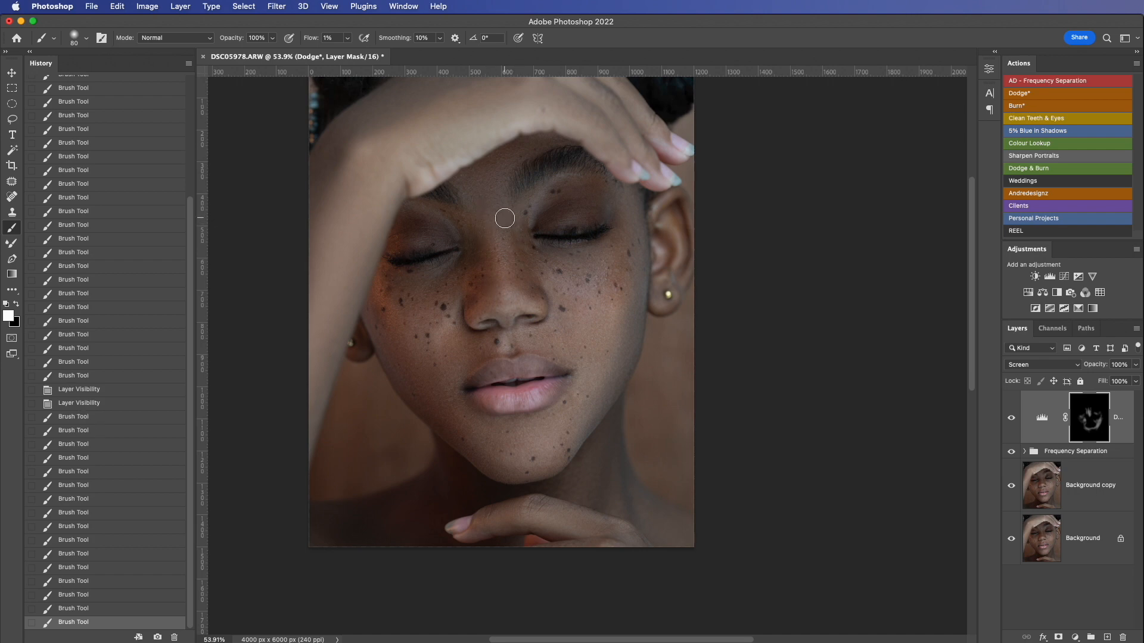
Step: Stamp all visible layers into a new layer above the Dodge layer and duplicate the stamped layer
scroll(657, 378, "up", 2)
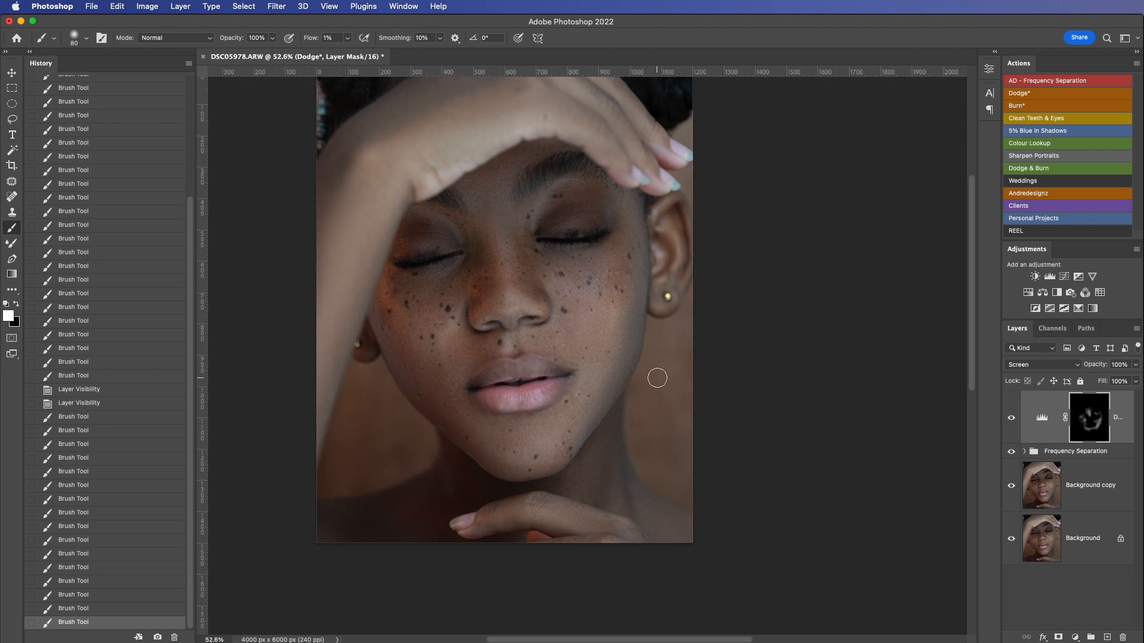
scroll(657, 378, "down", 4)
scroll(657, 378, "up", 1)
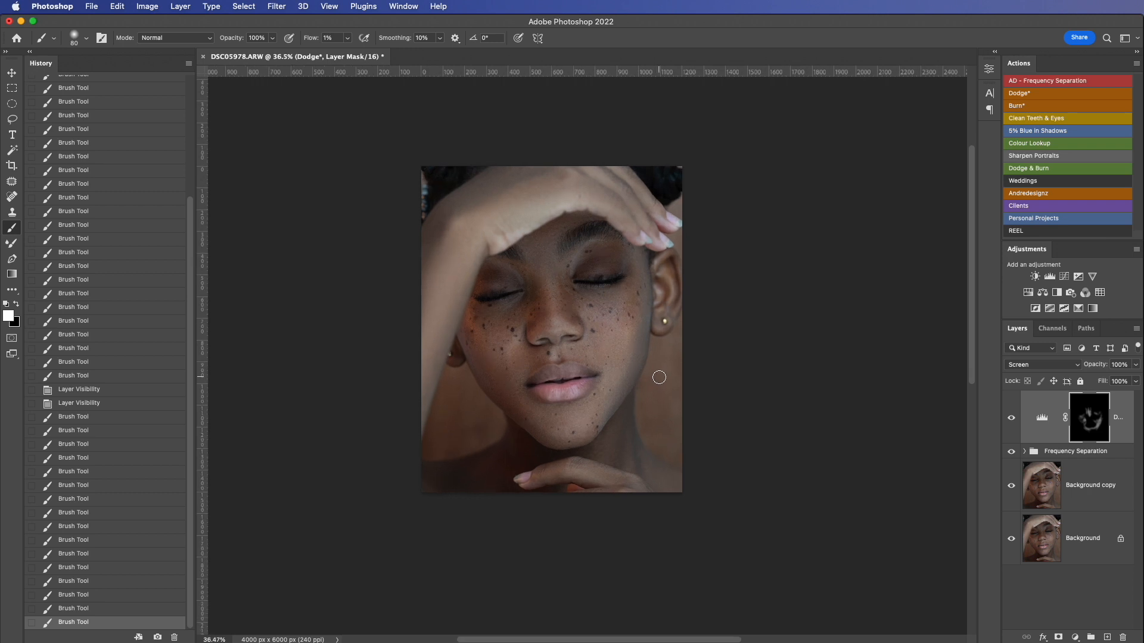
left_click(1114, 402)
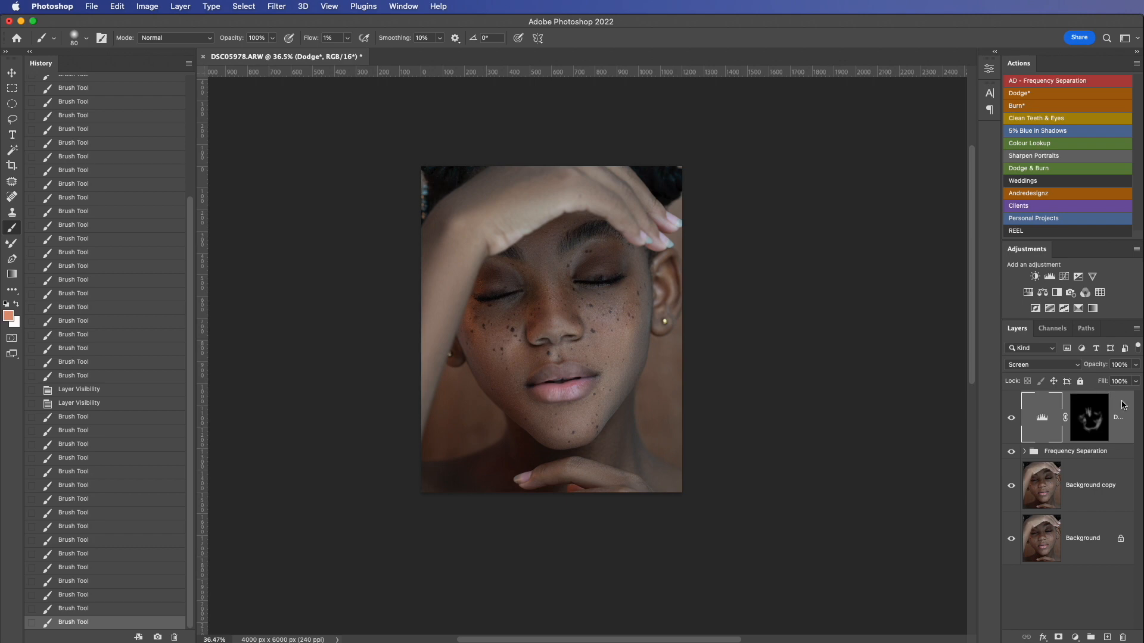
key("alt+shift")
key("super")
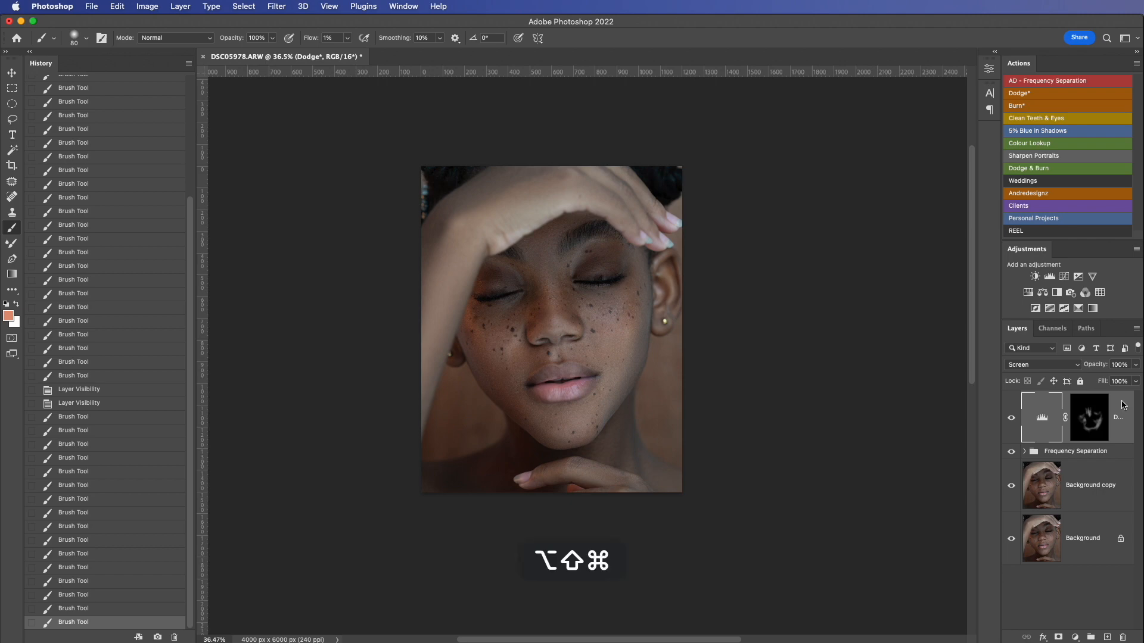
key("alt+shift+super+e")
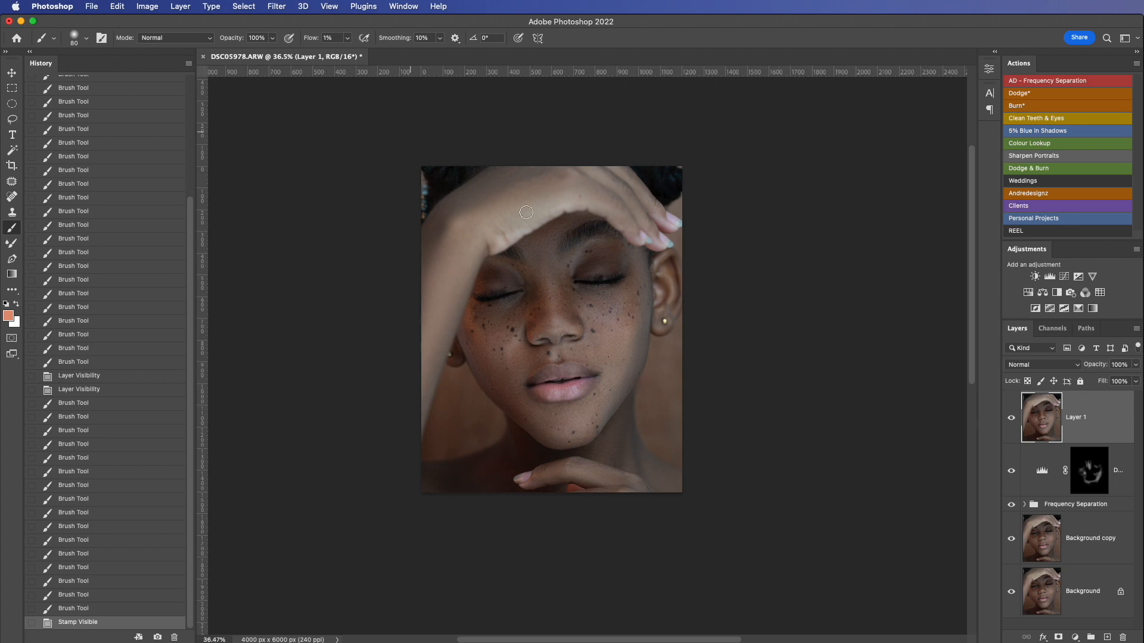
left_click_drag(1098, 417, 1114, 638)
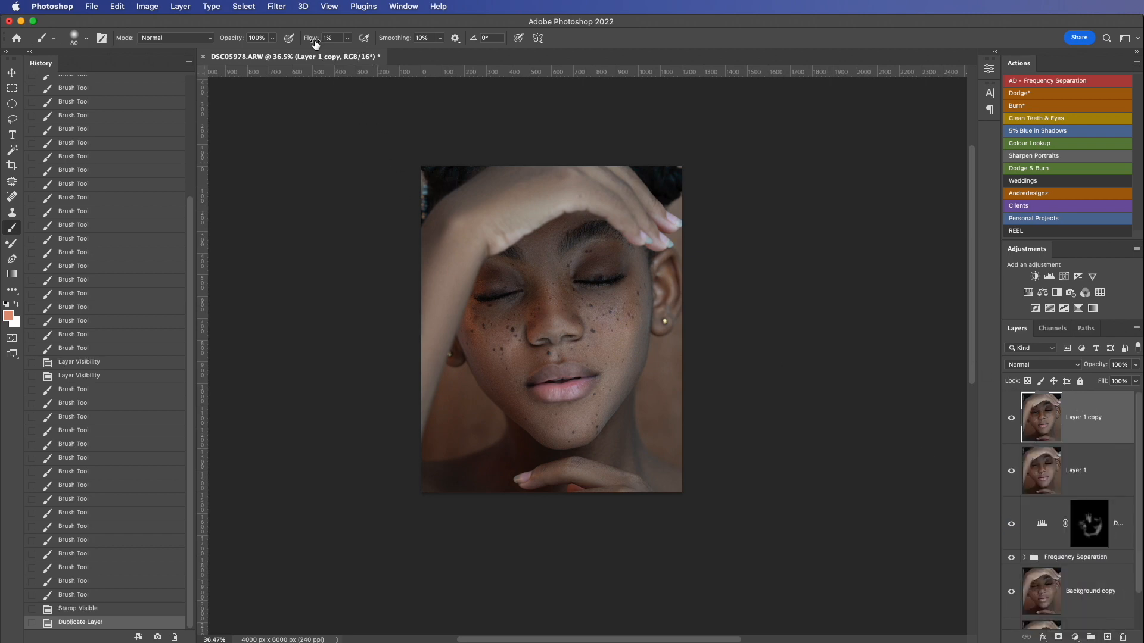
Step: Open the Camera Raw Filter on the duplicated layer and apply the automatic Basic tone adjustments
left_click(280, 7)
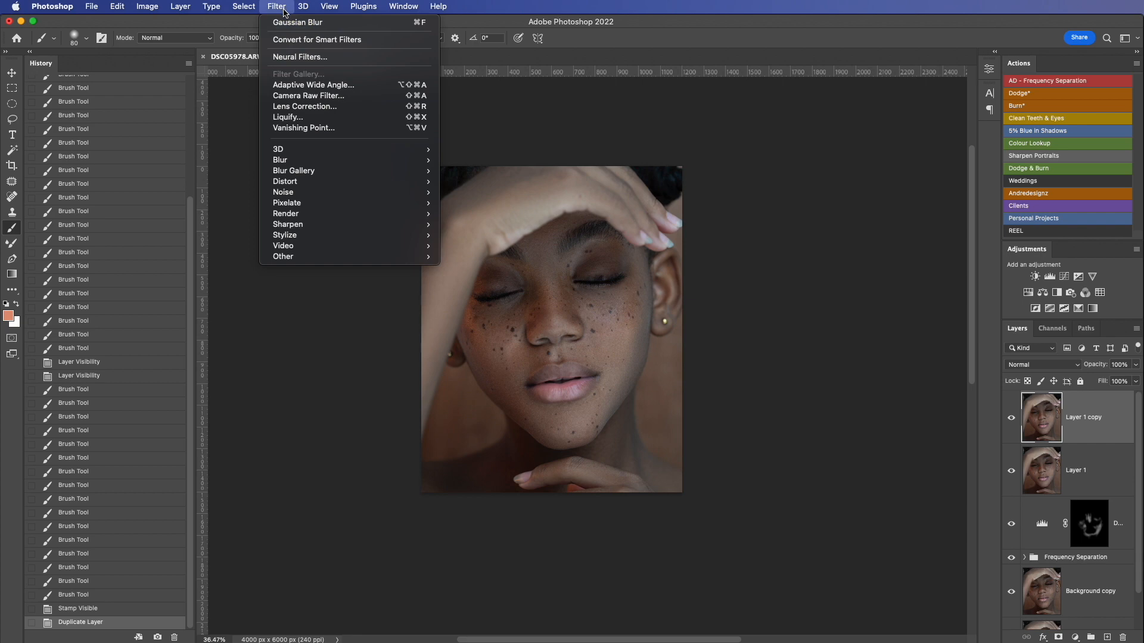
left_click(326, 95)
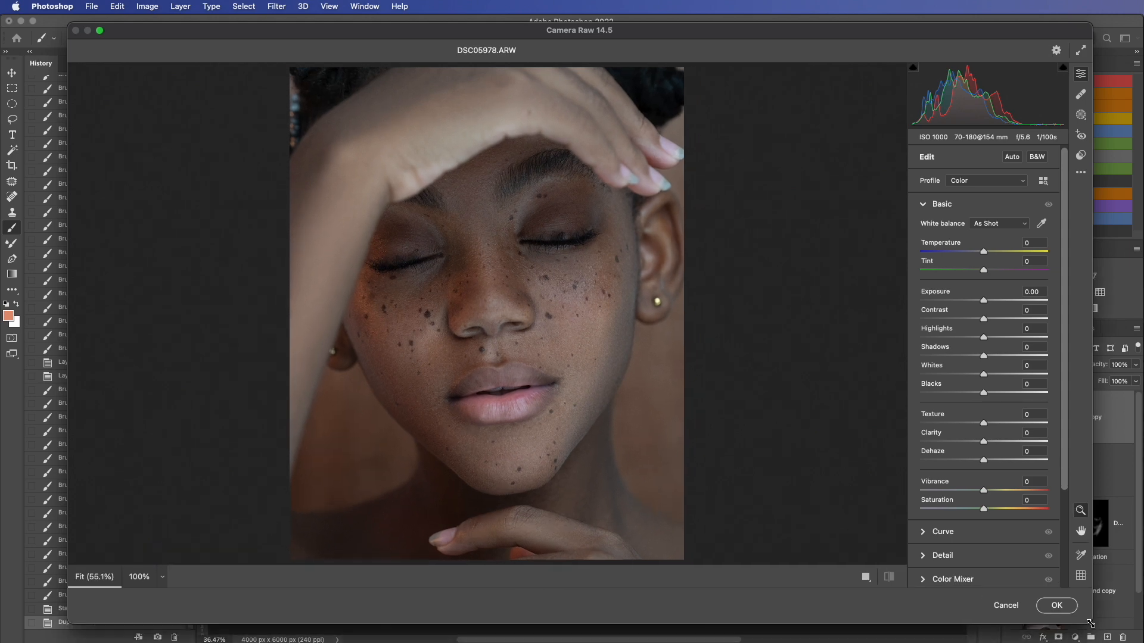
left_click(1011, 158)
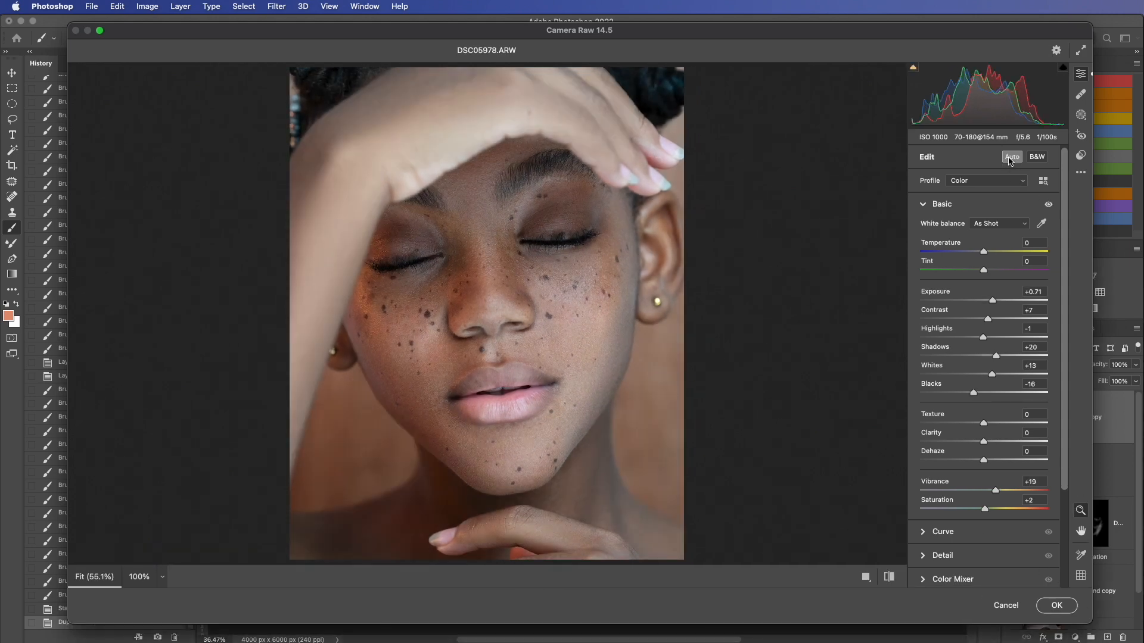
Step: Clear the automatic tone adjustments and set Contrast to +16, Shadows to +25 and Temperature to +3
left_click(1011, 159)
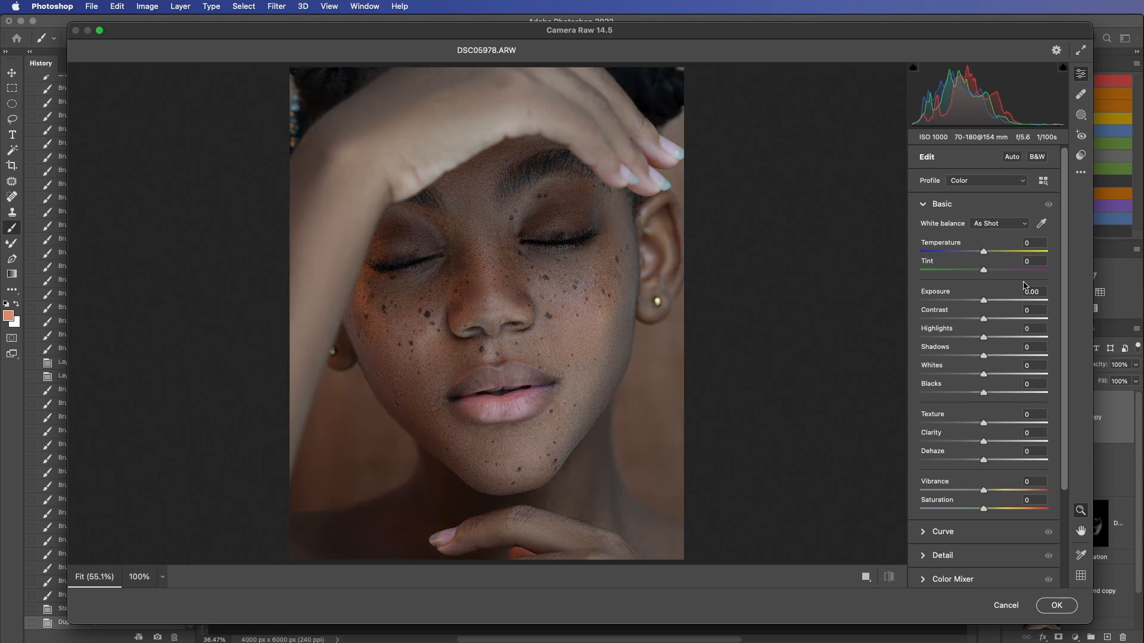
left_click_drag(986, 356, 993, 322)
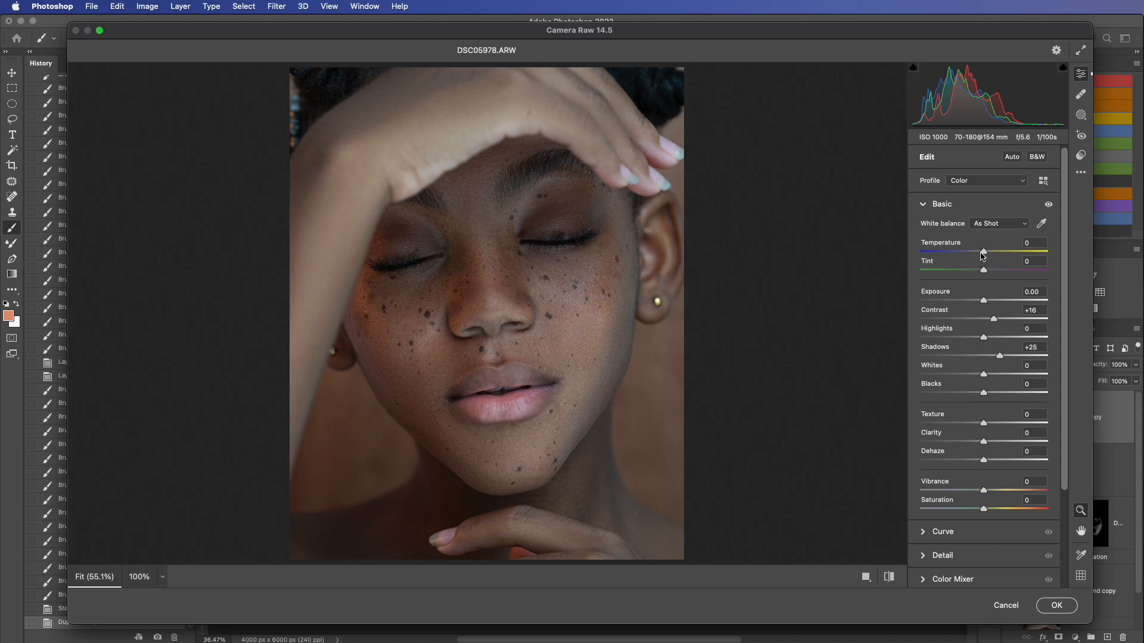
left_click_drag(983, 255, 987, 255)
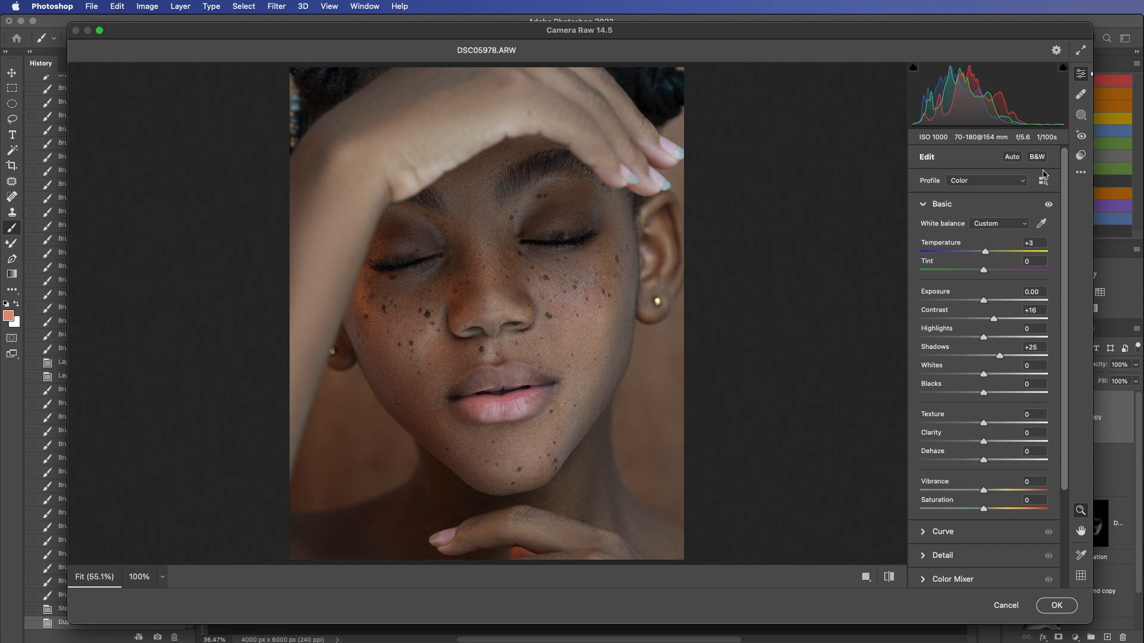
Step: Add the Warn Touch user preset at an amount of 78 and apply the Camera Raw Filter
left_click(1082, 156)
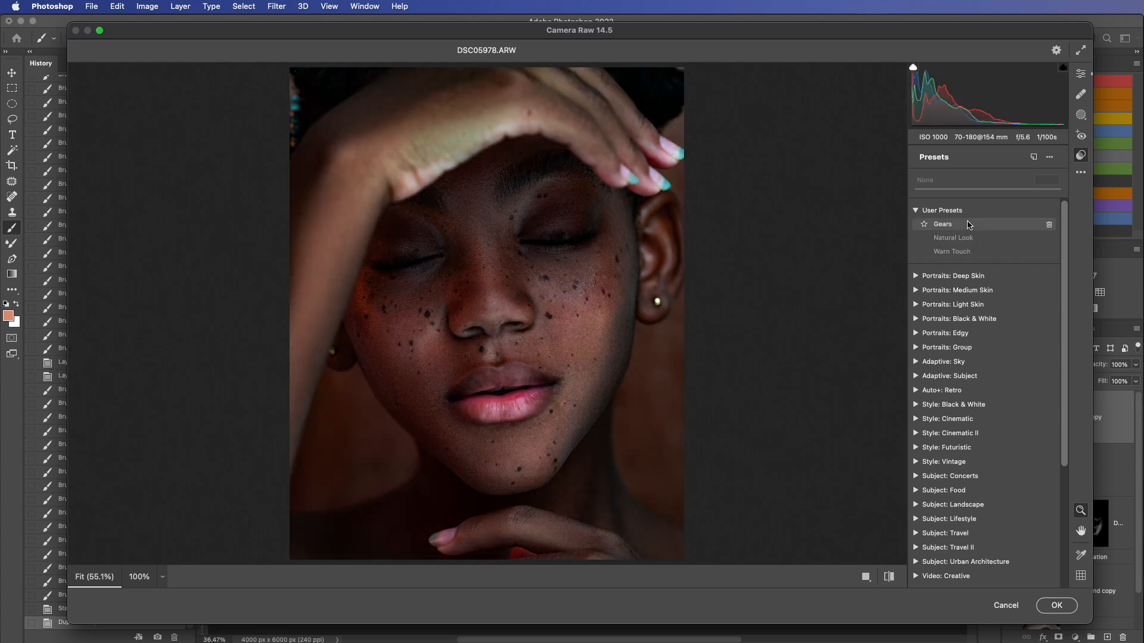
left_click(972, 250)
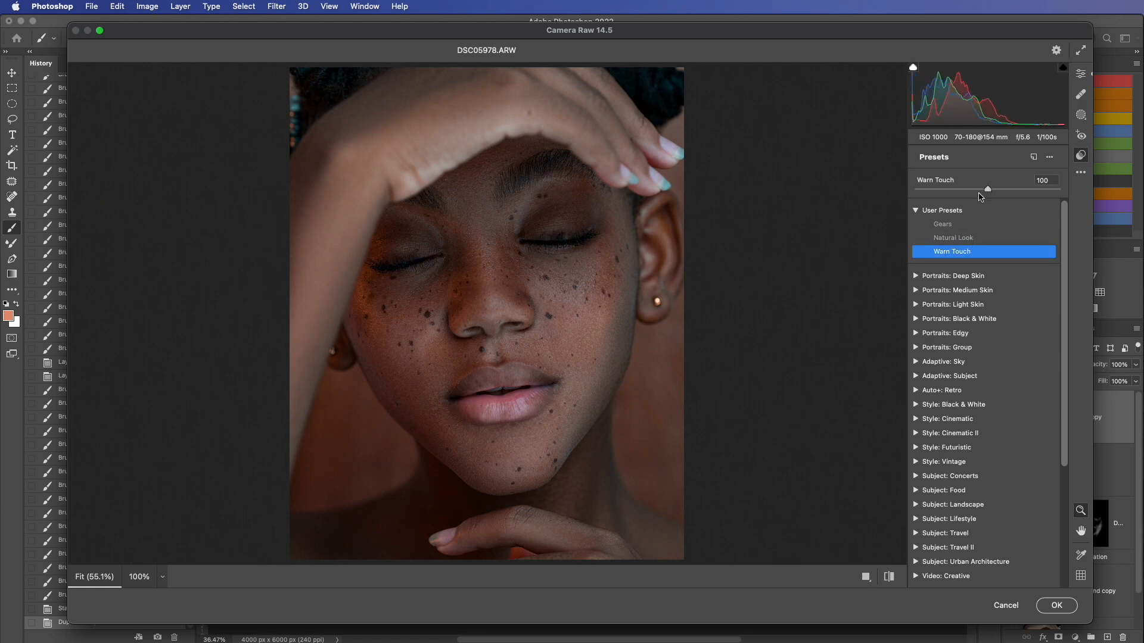
left_click_drag(990, 191, 974, 192)
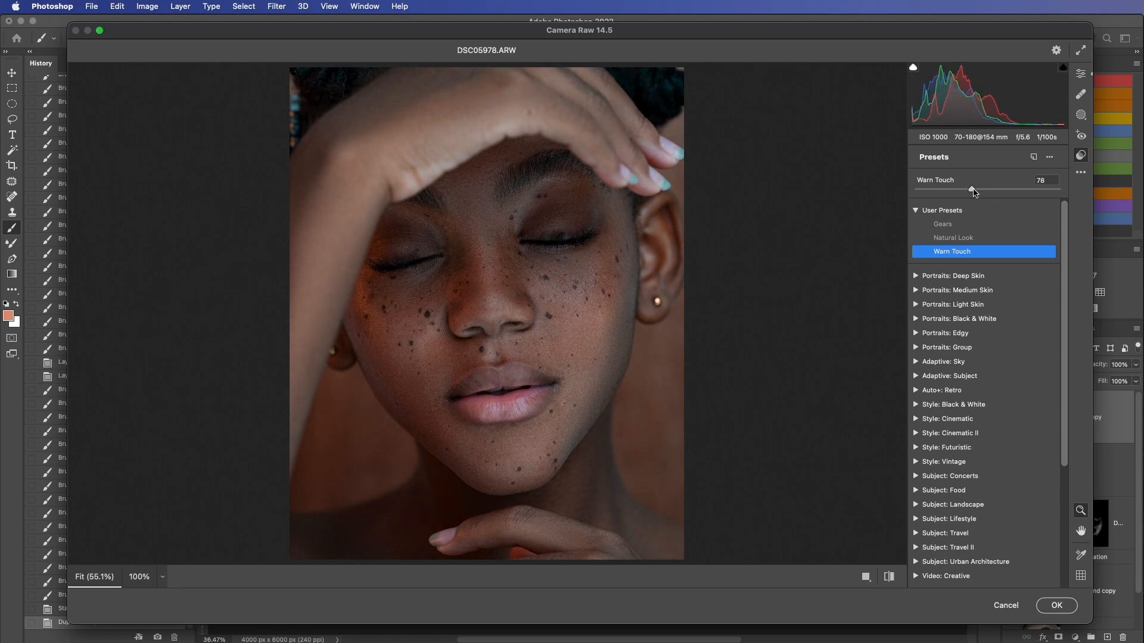
left_click(1047, 607)
Step: Compare the portrait with the Camera Raw-filtered Layer 1 copy hidden and shown
scroll(603, 308, "up", 2)
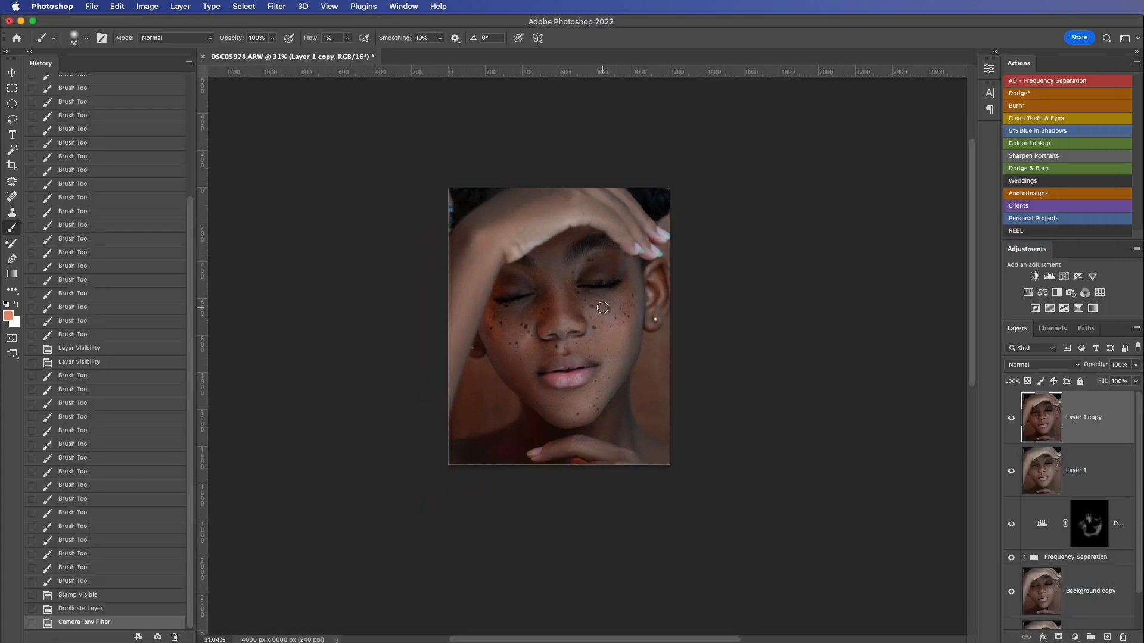
left_click(1011, 418)
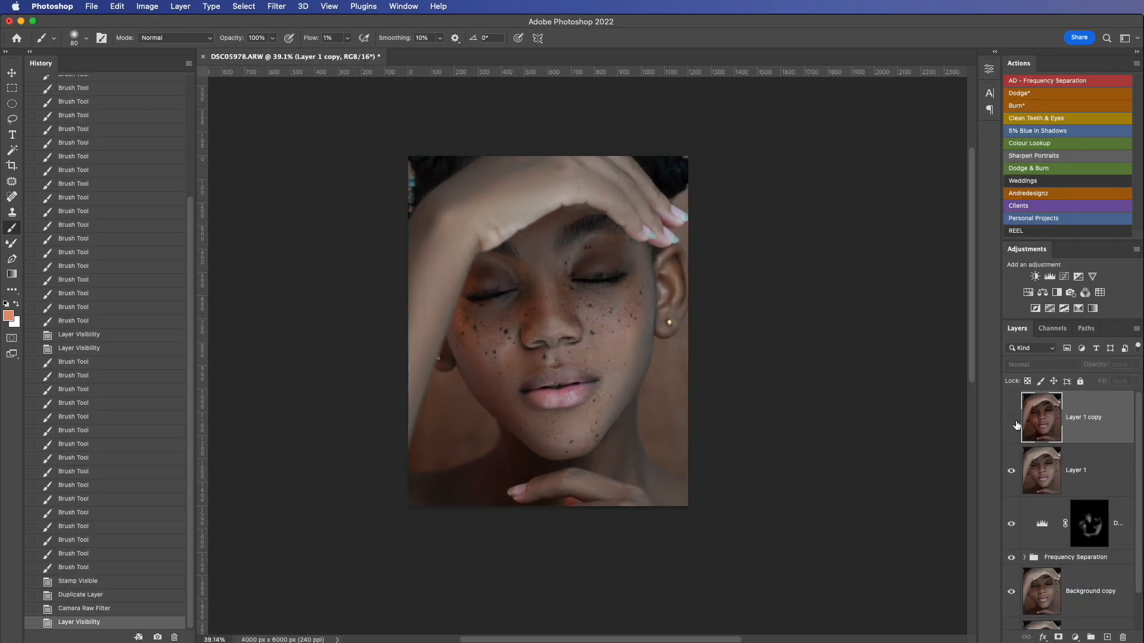
left_click(1012, 419)
Step: Duplicate Layer 1 copy and open the Camera Raw Filter on the duplicate, trying and undoing the automatic tone adjustments
left_click_drag(1120, 417, 1106, 634)
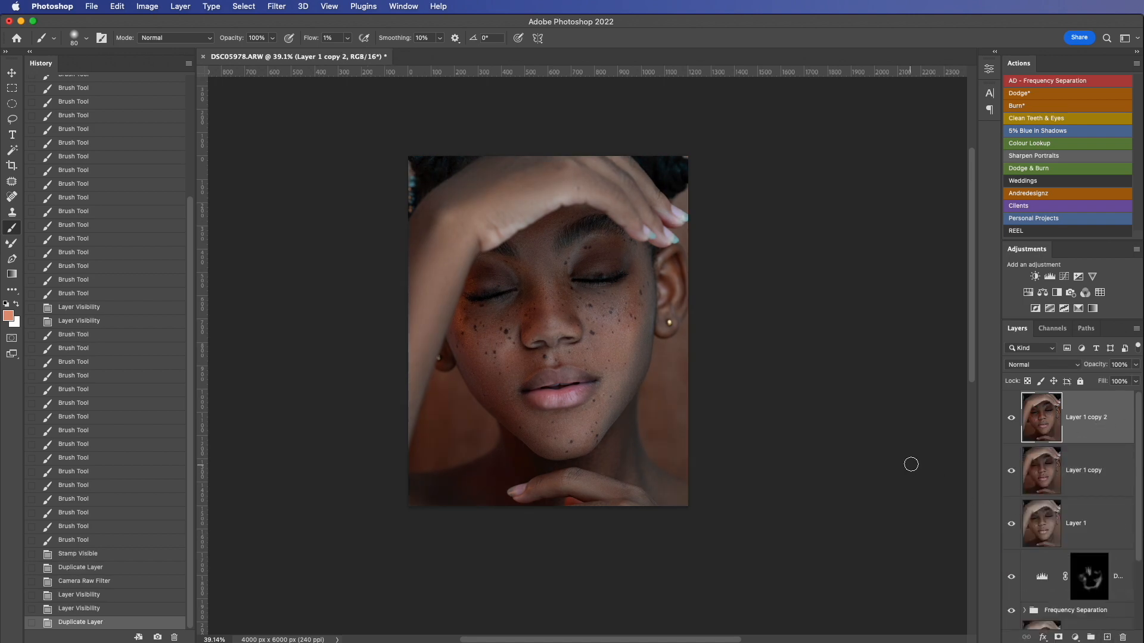
key("shift+super+a")
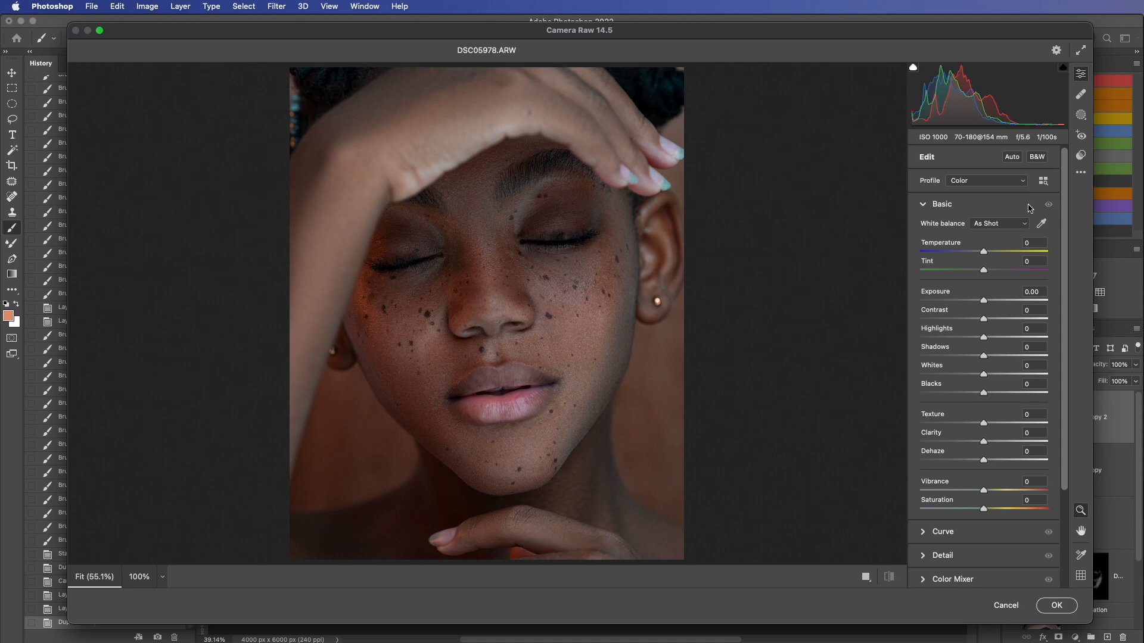
left_click(1012, 157)
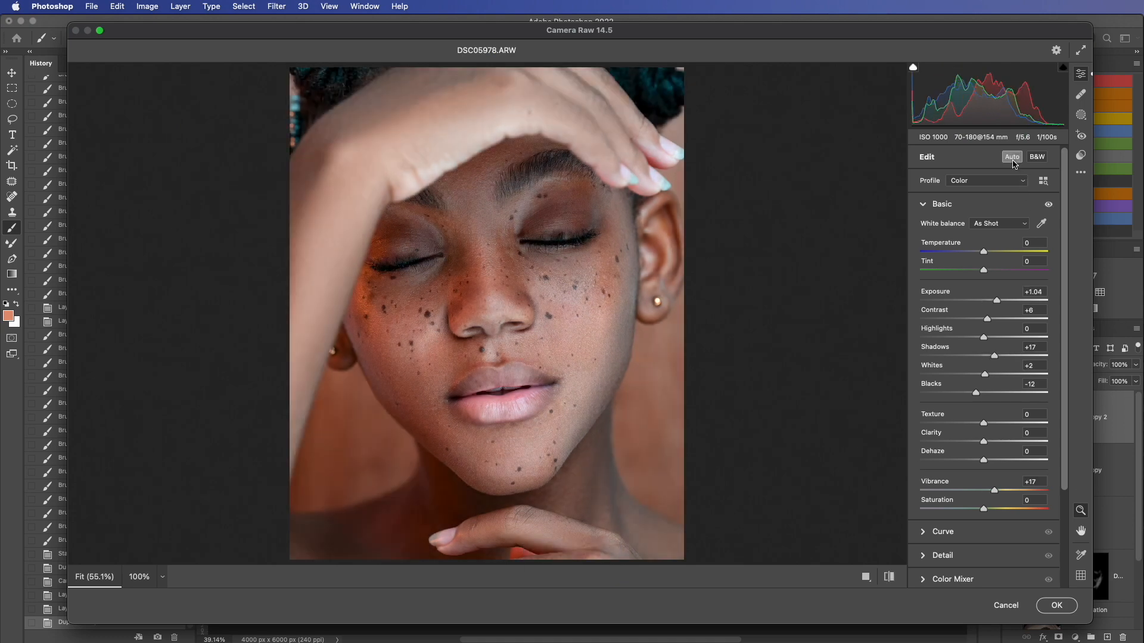
key("super+z")
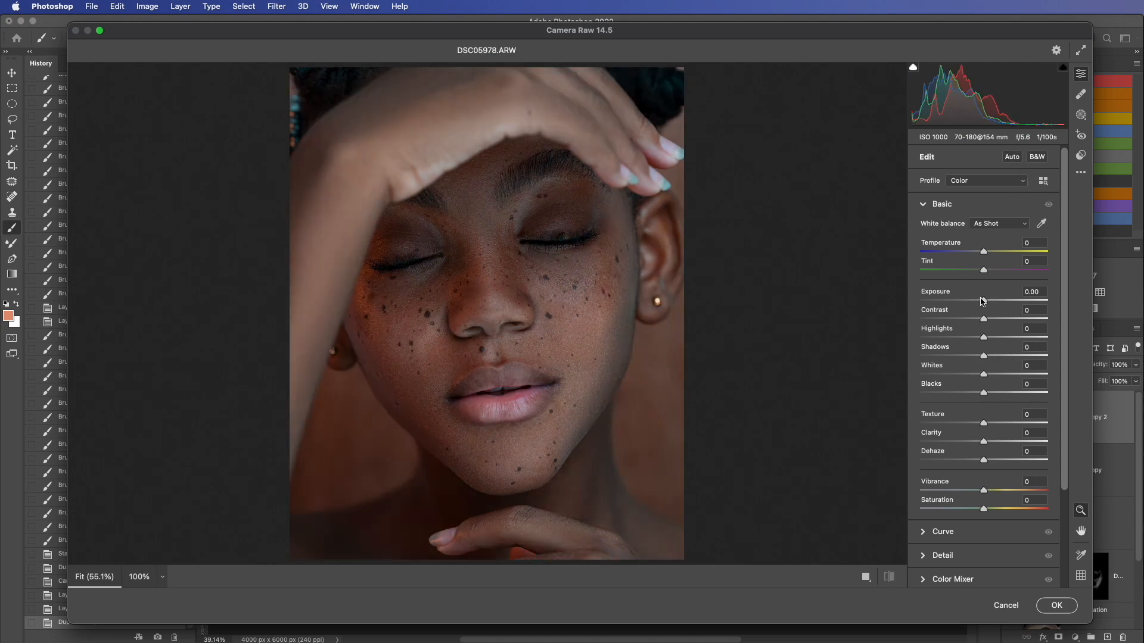
Step: Set Exposure to +0.30, Shadows to +4 and Dehaze to +8 in the Basic adjustments
left_click_drag(982, 301, 991, 303)
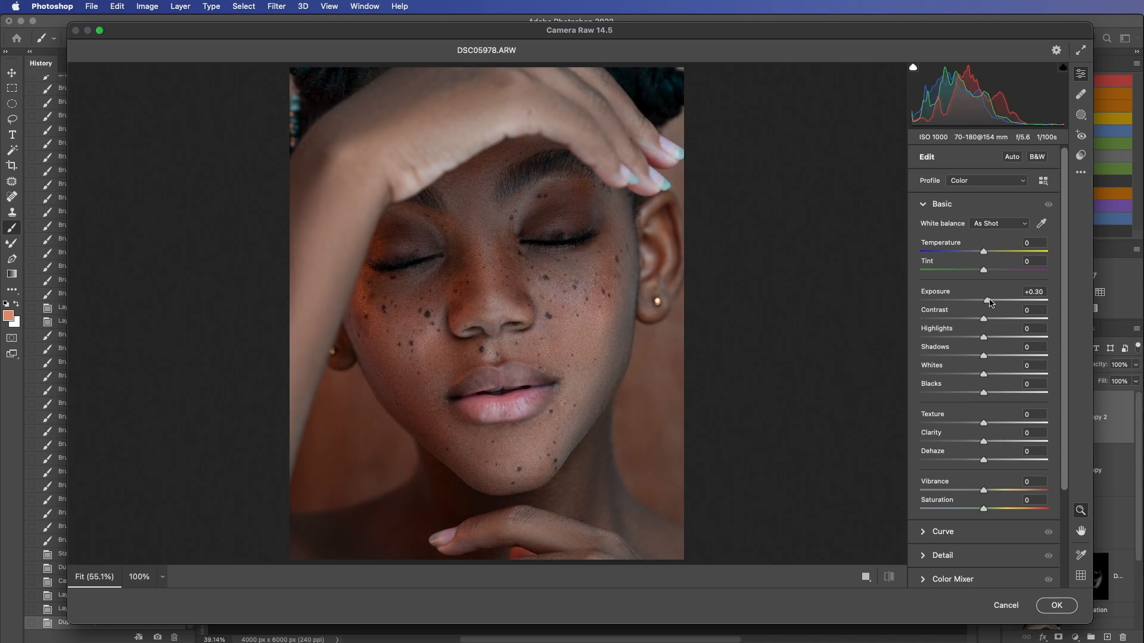
left_click_drag(984, 359, 987, 357)
left_click_drag(985, 464, 991, 463)
Step: Lower the Blue Primary hue slightly in the Calibration settings and apply the Camera Raw Filter
left_click_drag(1066, 442, 1068, 547)
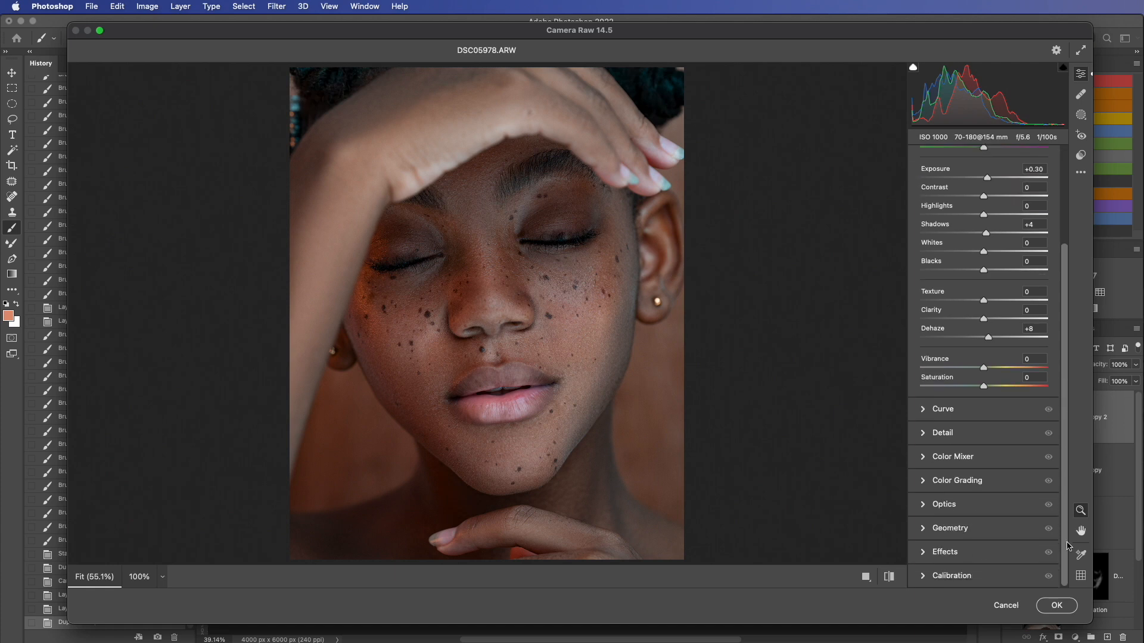
left_click(924, 576)
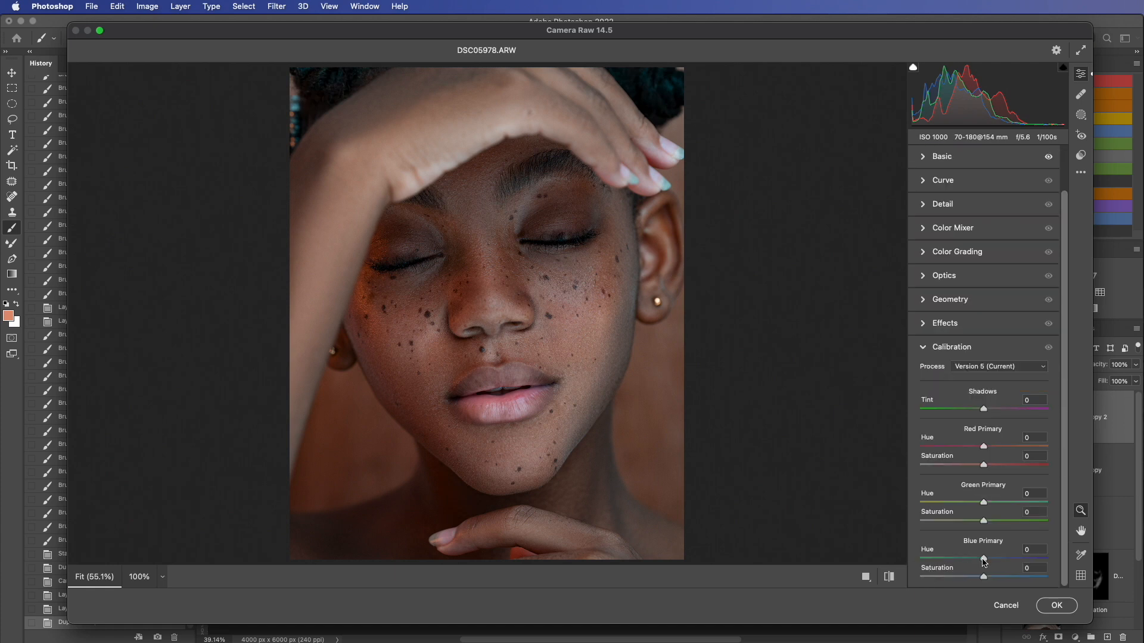
left_click_drag(983, 559, 978, 561)
left_click(1058, 605)
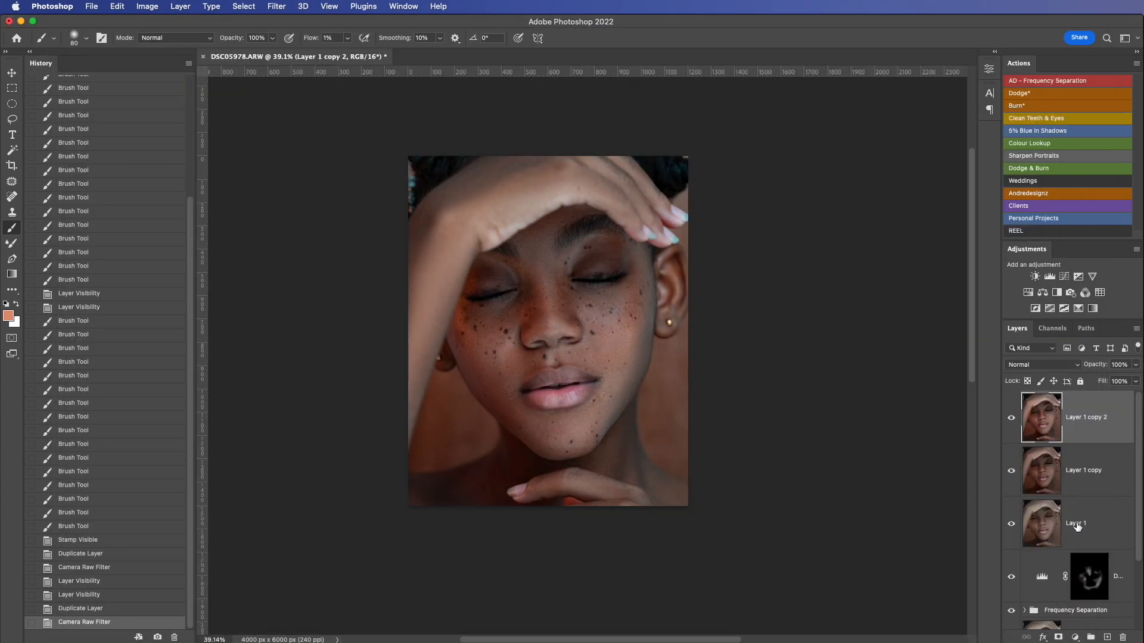
Step: Compare the full edit with the original by showing only the Background layer, restoring all layers, and inspecting the face closer
scroll(1077, 526, "down", 4)
scroll(1077, 526, "up", 4)
scroll(1077, 526, "down", 2)
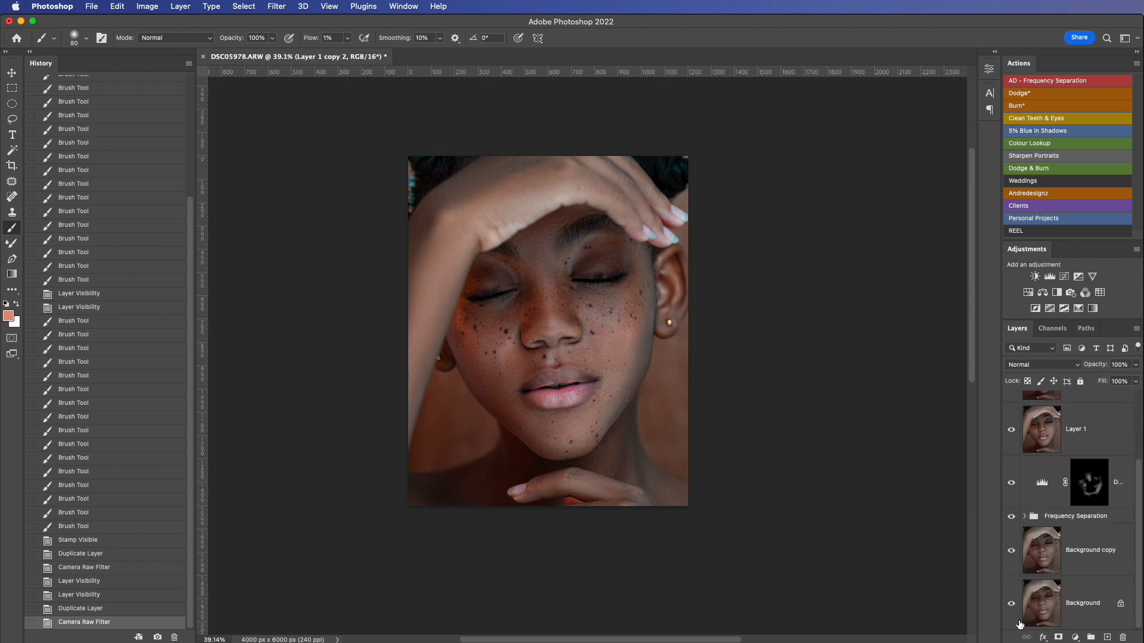
key("alt")
left_click(1011, 606, "alt")
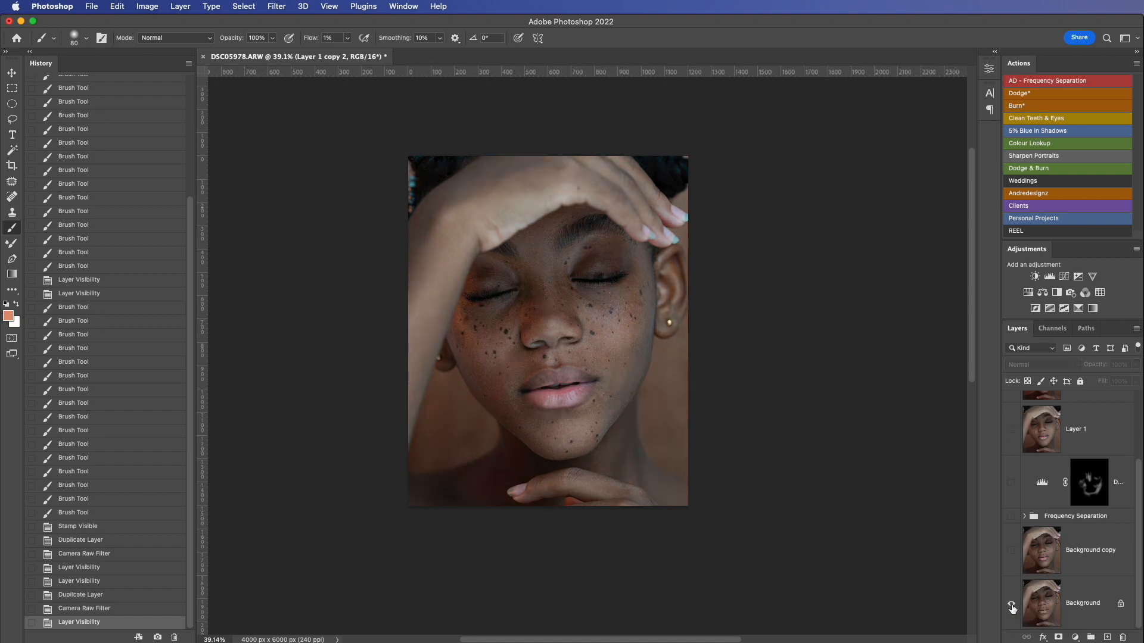
left_click(1012, 605, "alt")
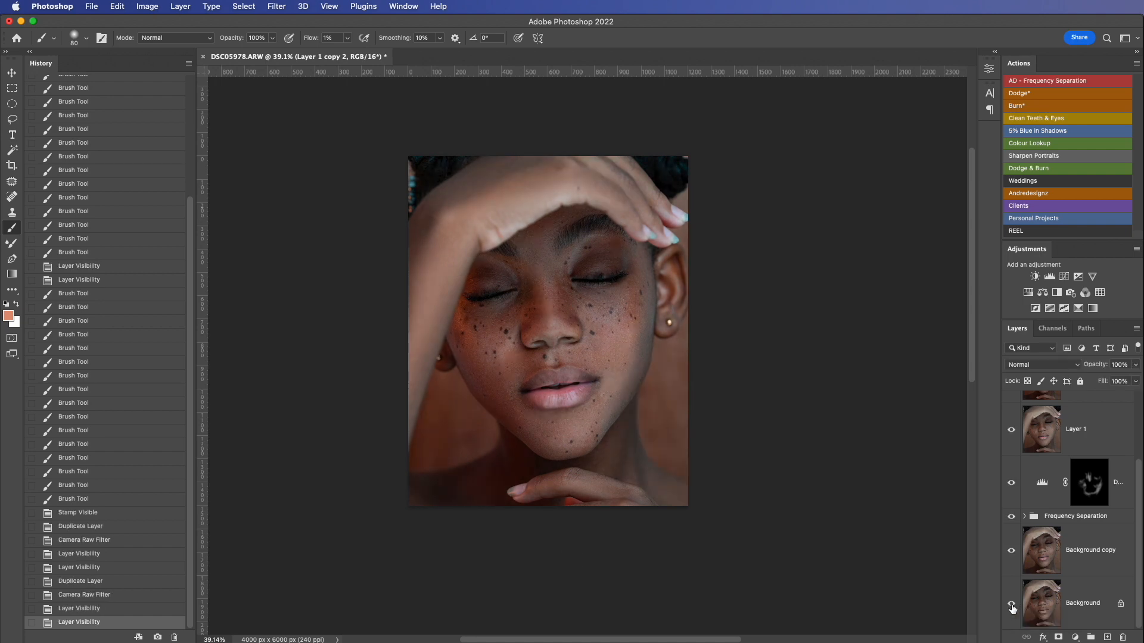
scroll(605, 424, "up", 2)
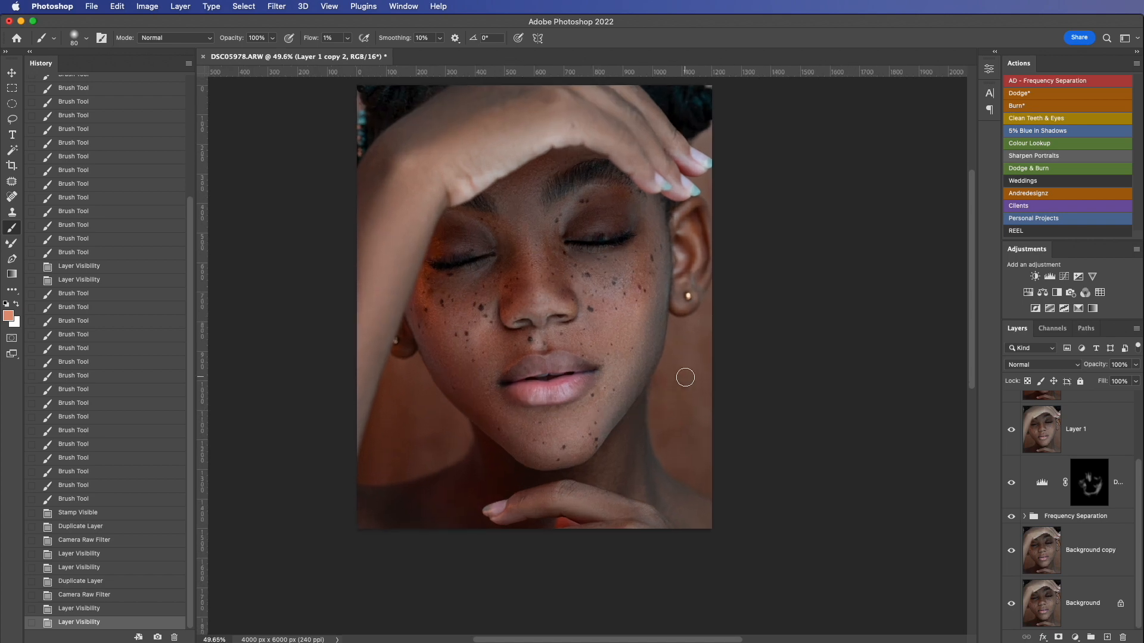
scroll(799, 388, "up", 3)
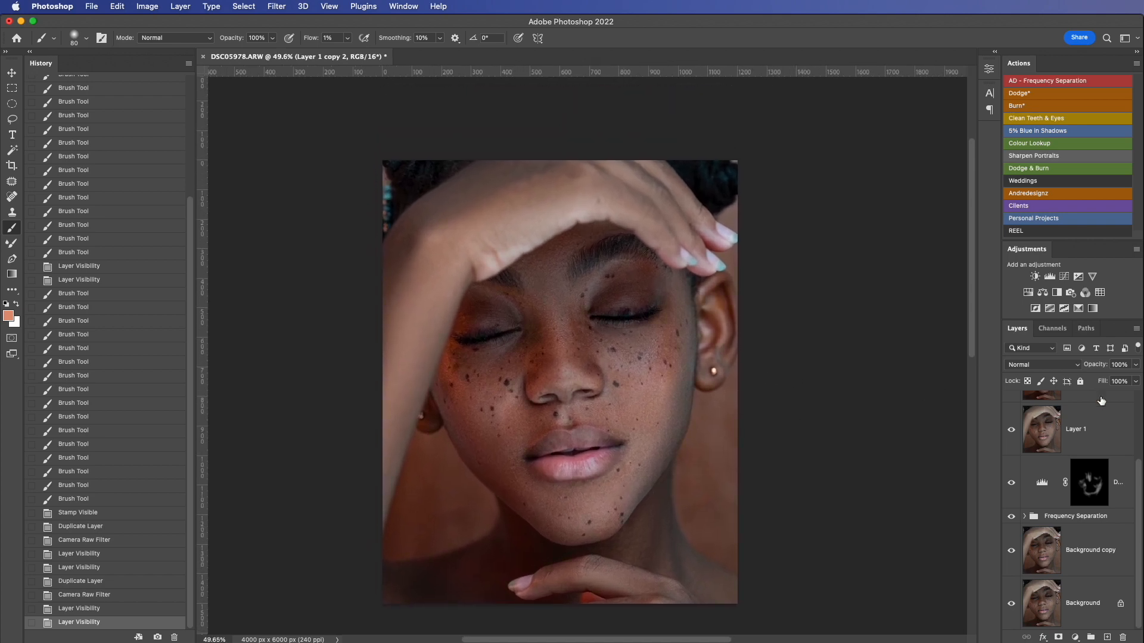
Step: Delete the existing Frequency Separation group from the layer stack
left_click(1106, 517)
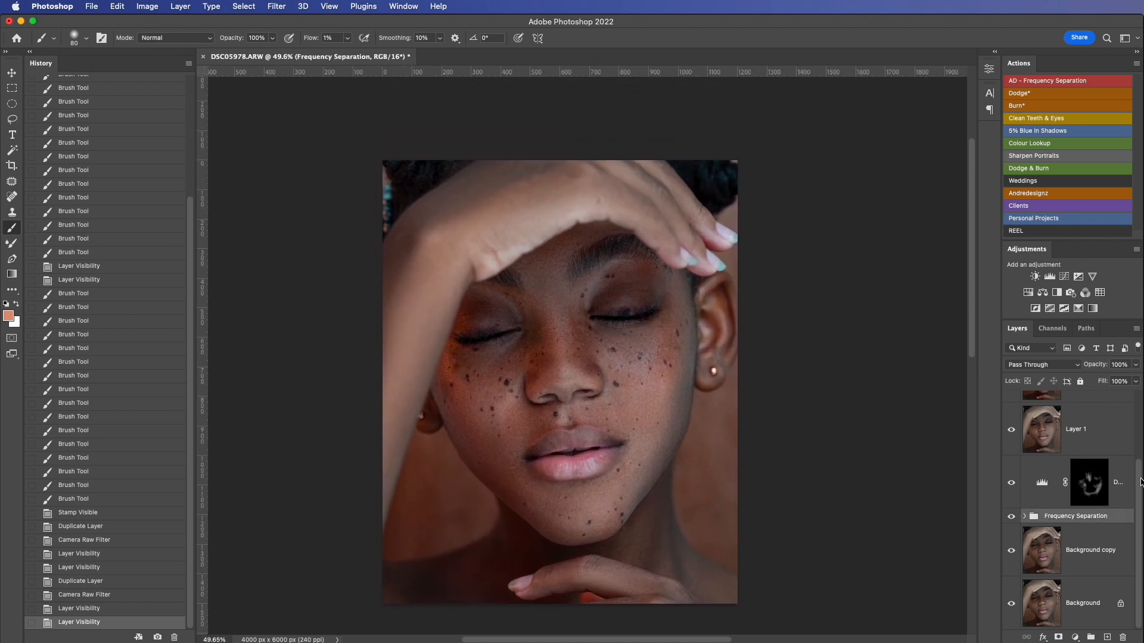
scroll(1141, 481, "up", 3)
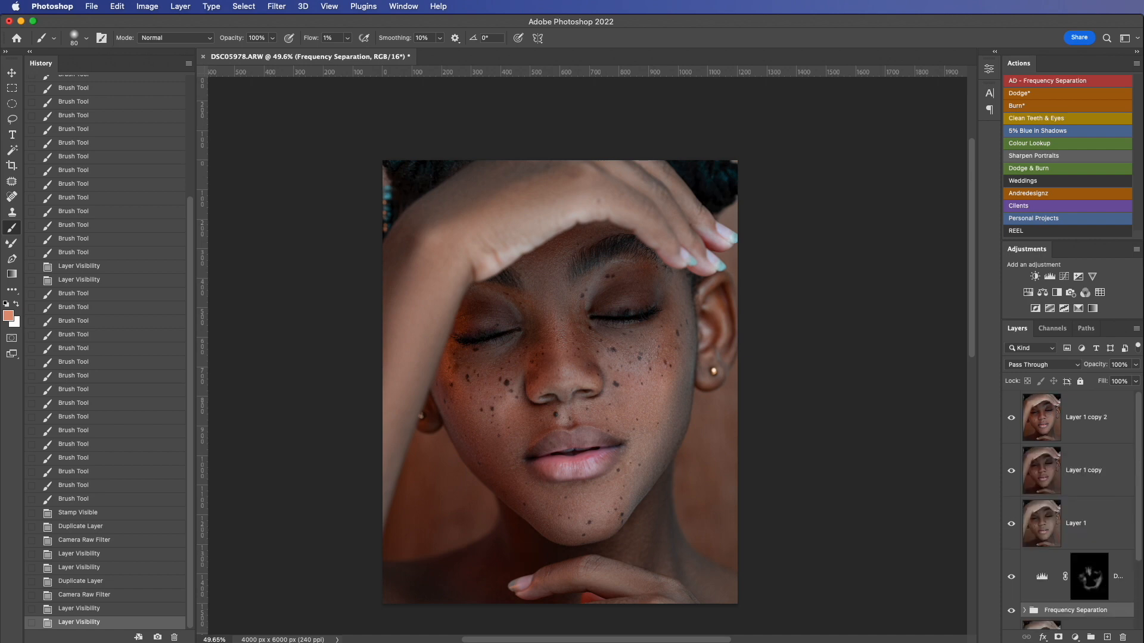
scroll(1102, 517, "down", 3)
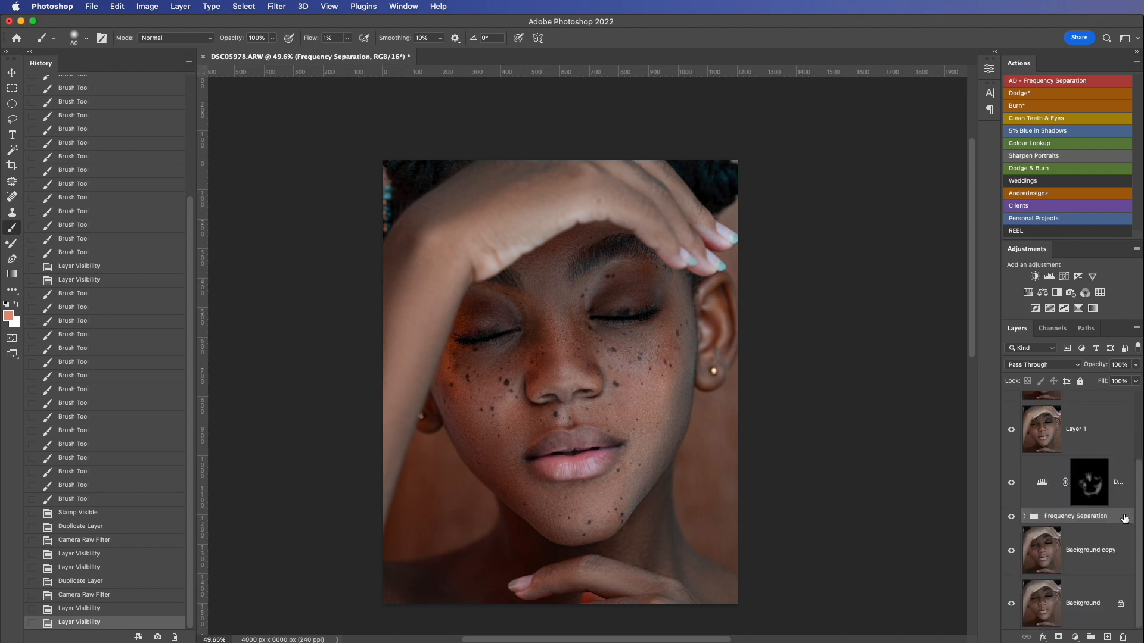
key("Delete")
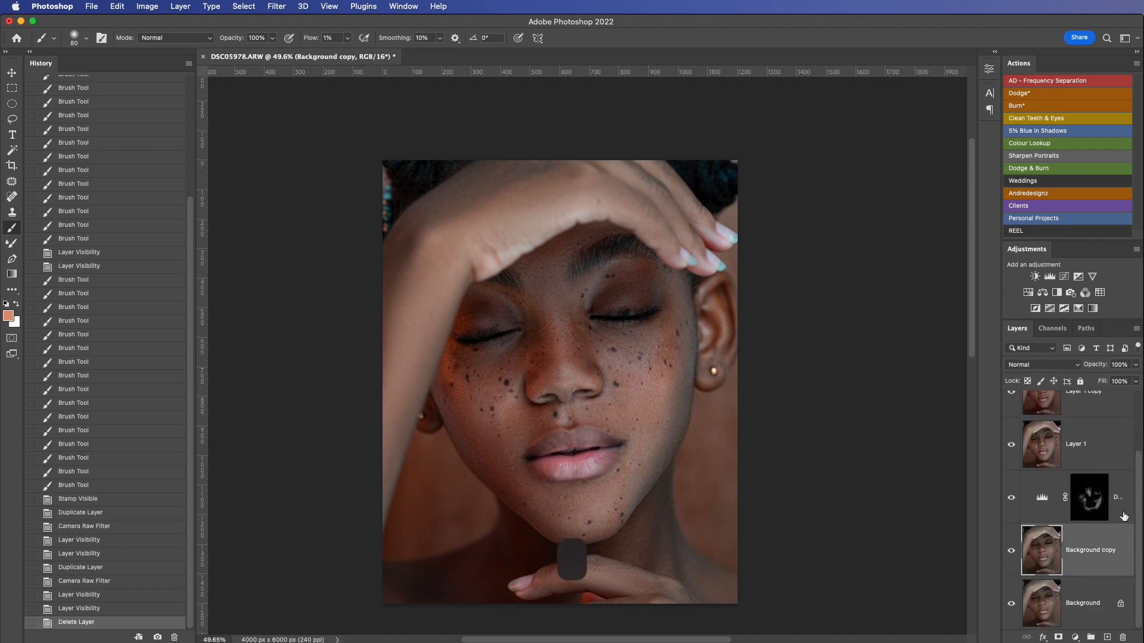
Step: Run the AD - Frequency Separation action on Layer 1 copy 2, accepting its Gaussian Blur setting
scroll(1136, 491, "up", 1)
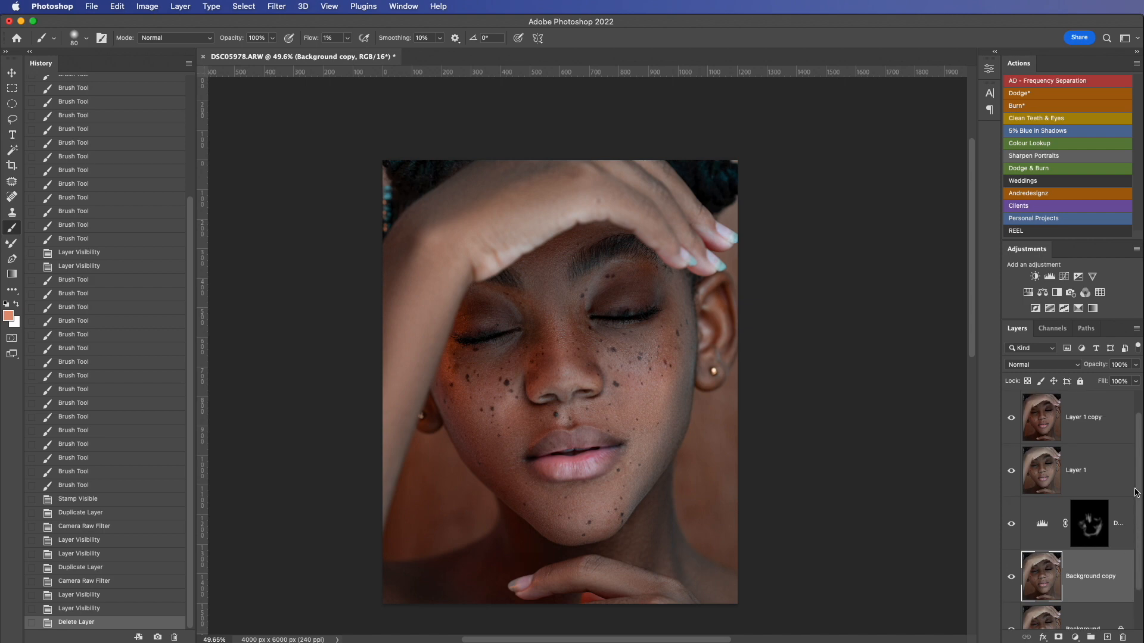
scroll(1136, 491, "up", 1)
left_click(1084, 407)
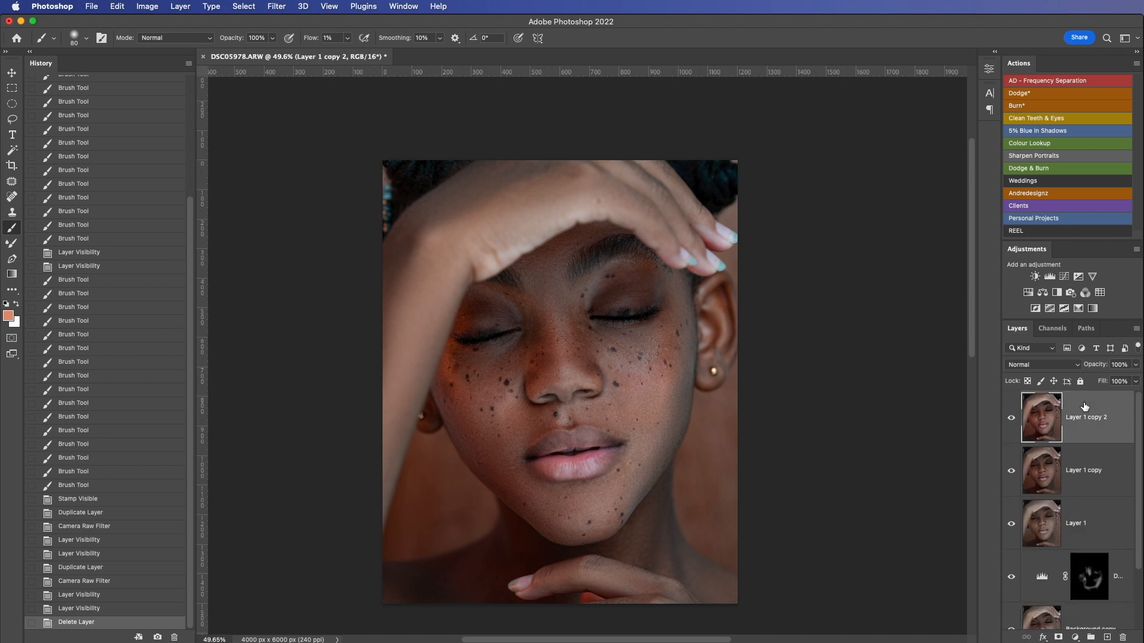
left_click(1066, 85)
key("Return")
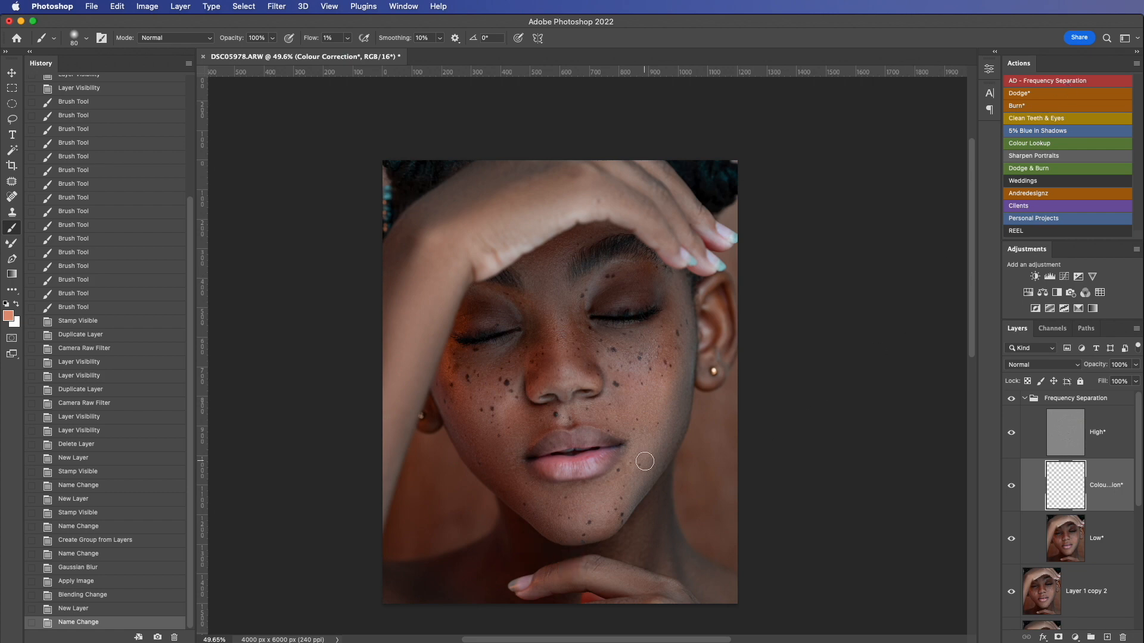
Step: Enlarge the Mixer Brush to 150 and stroke over the image-right lower cheek on the Colour Correction layer
left_click(11, 242)
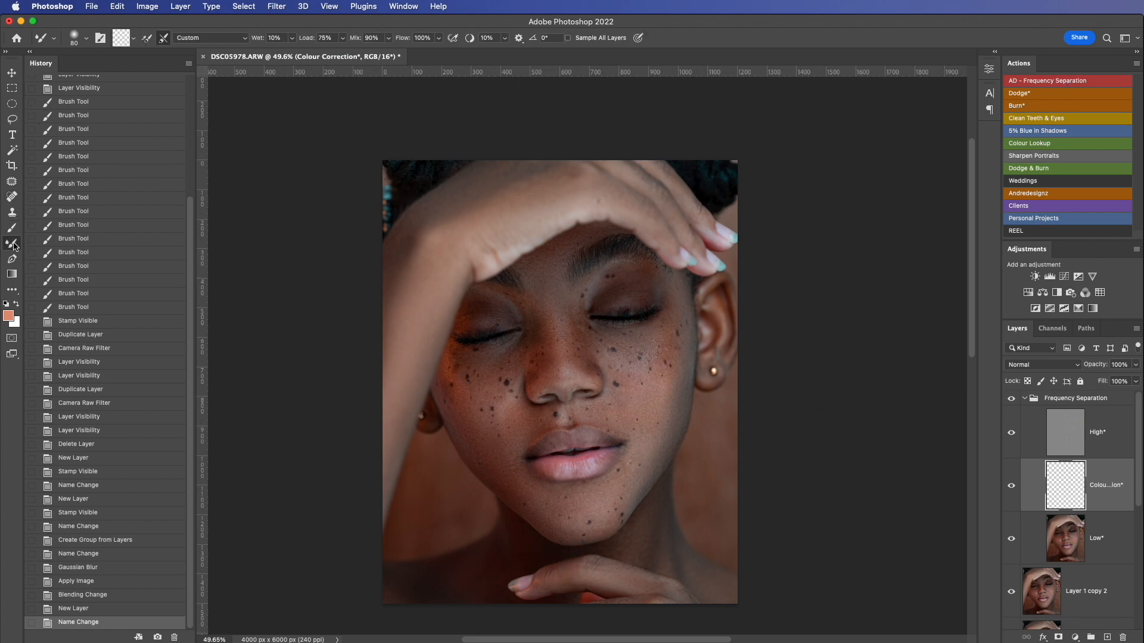
scroll(454, 387, "up", 5)
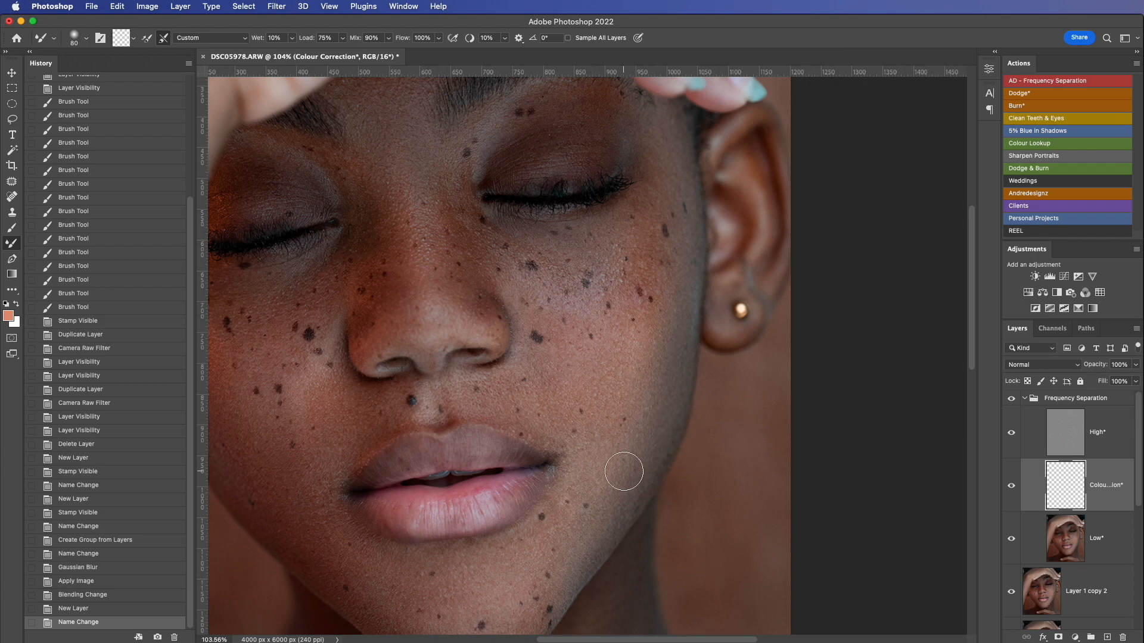
key("bracketright")
key("bracketright")
key("bracketright")
key("bracketright")
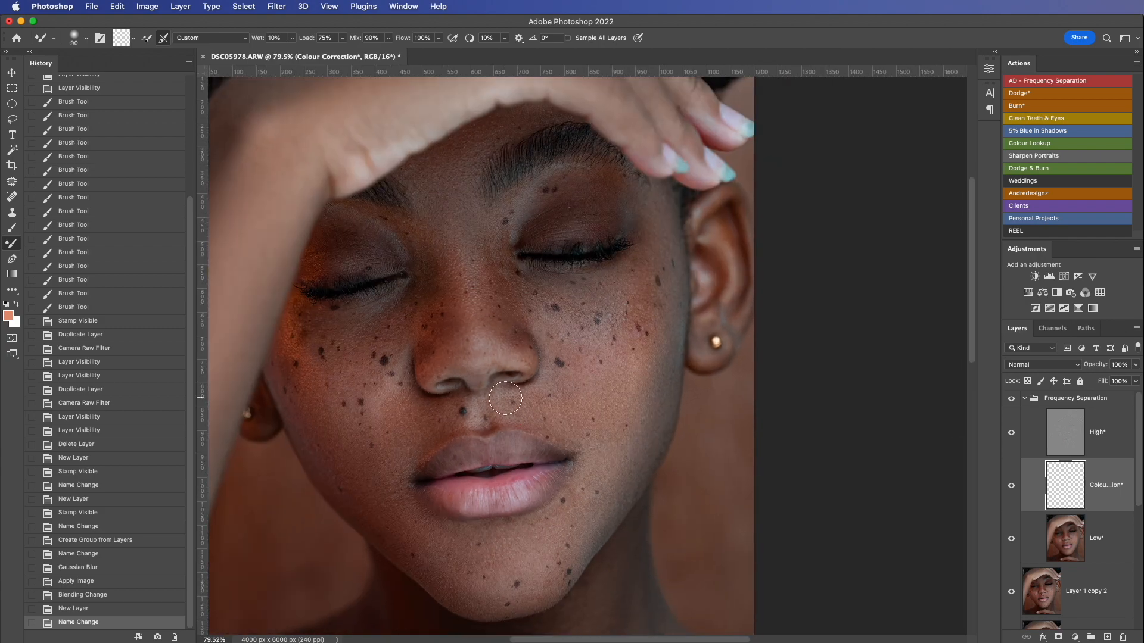
mouse_move(626, 439)
left_mouse_down()
mouse_move(649, 401)
mouse_move(676, 453)
left_mouse_up()
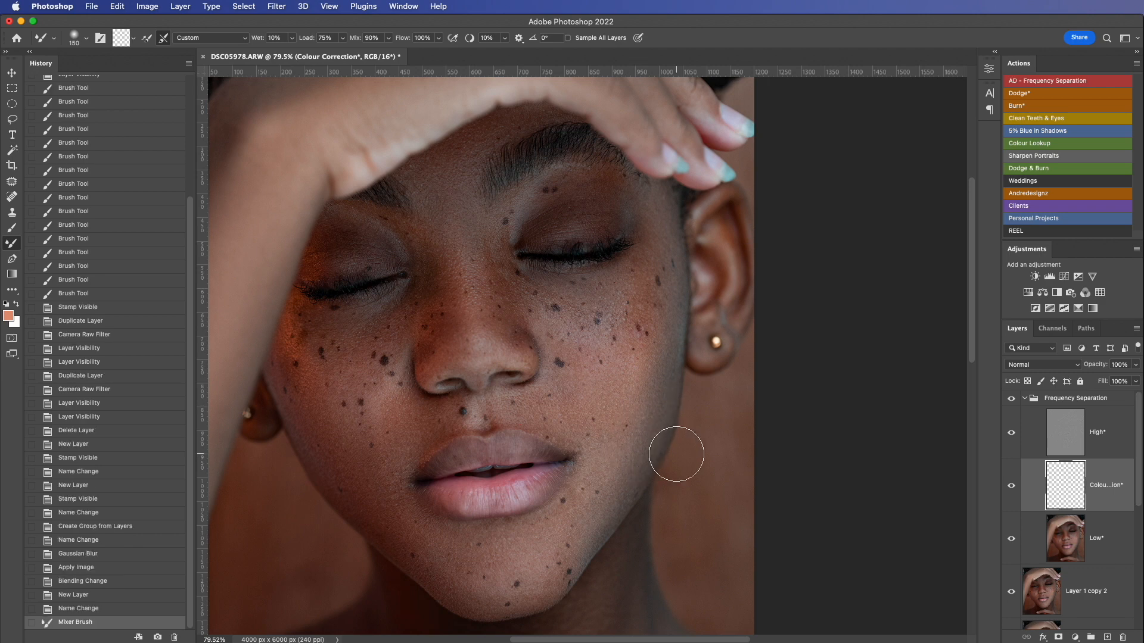
Step: On the Low layer, blend the skin tones of both cheeks and the nose tip with the Mixer Brush at size 125
left_click(1066, 548)
key("bracketleft")
mouse_move(650, 387)
left_mouse_down()
mouse_move(581, 544)
mouse_move(599, 491)
mouse_move(622, 471)
left_mouse_up()
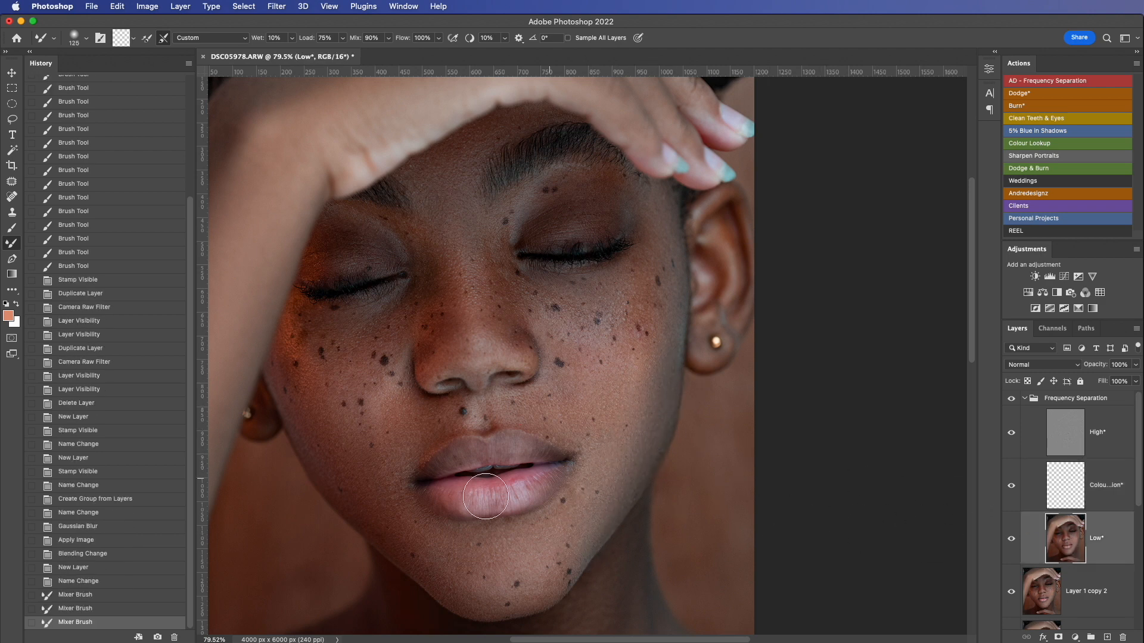
mouse_move(375, 482)
left_mouse_down()
mouse_move(339, 466)
mouse_move(323, 426)
mouse_move(337, 458)
left_mouse_up()
mouse_move(370, 502)
left_mouse_down()
mouse_move(401, 446)
mouse_move(388, 401)
mouse_move(390, 417)
left_mouse_up()
left_click_drag(486, 376, 481, 370)
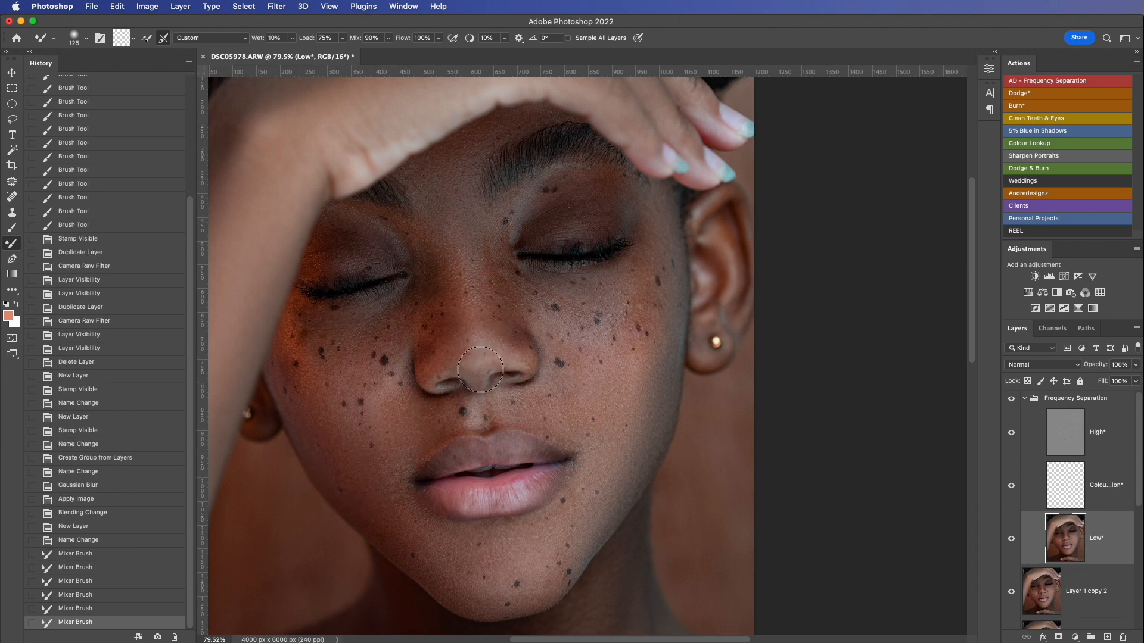
scroll(481, 370, "down", 5)
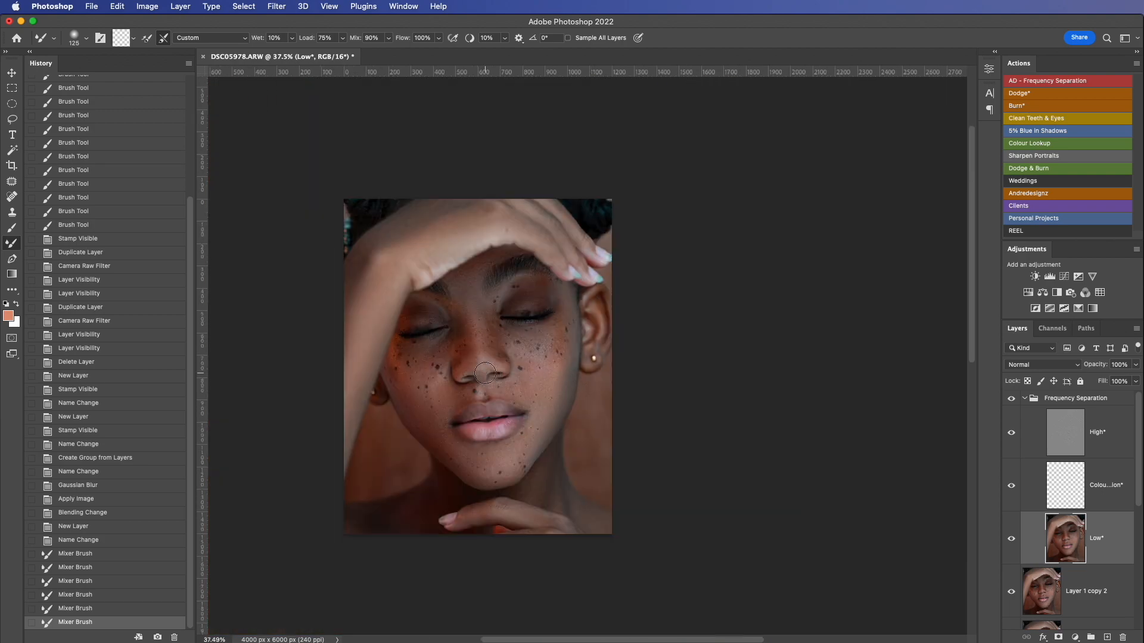
Step: Select the Colour Correction layer and sample the skin tone of the image-left lower cheek as the foreground colour
scroll(506, 400, "up", 2)
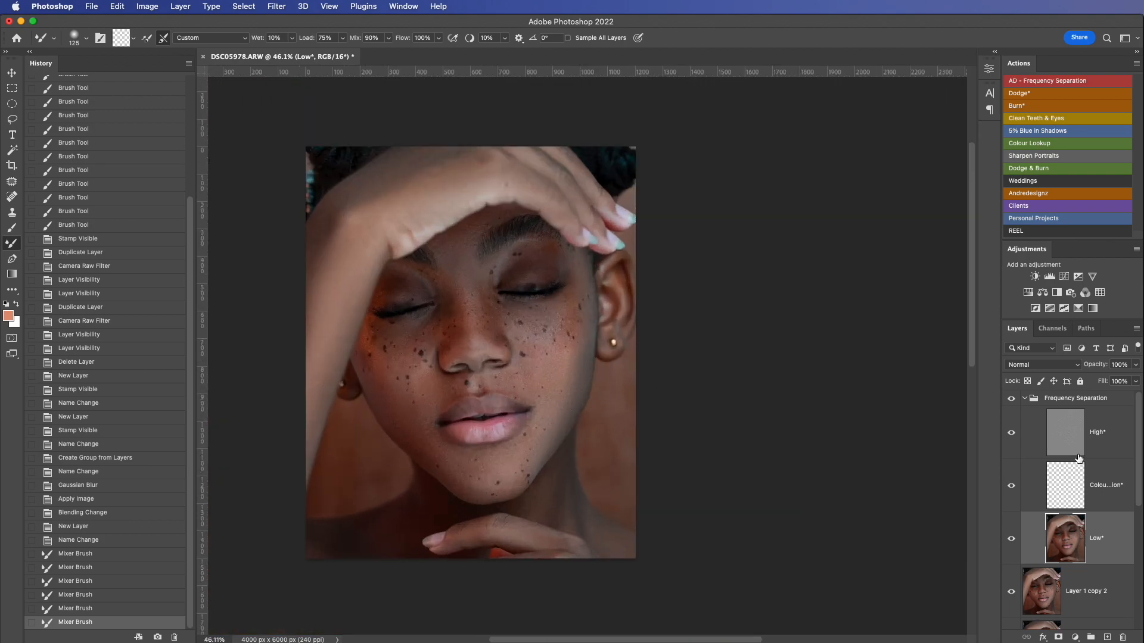
left_click(1095, 484)
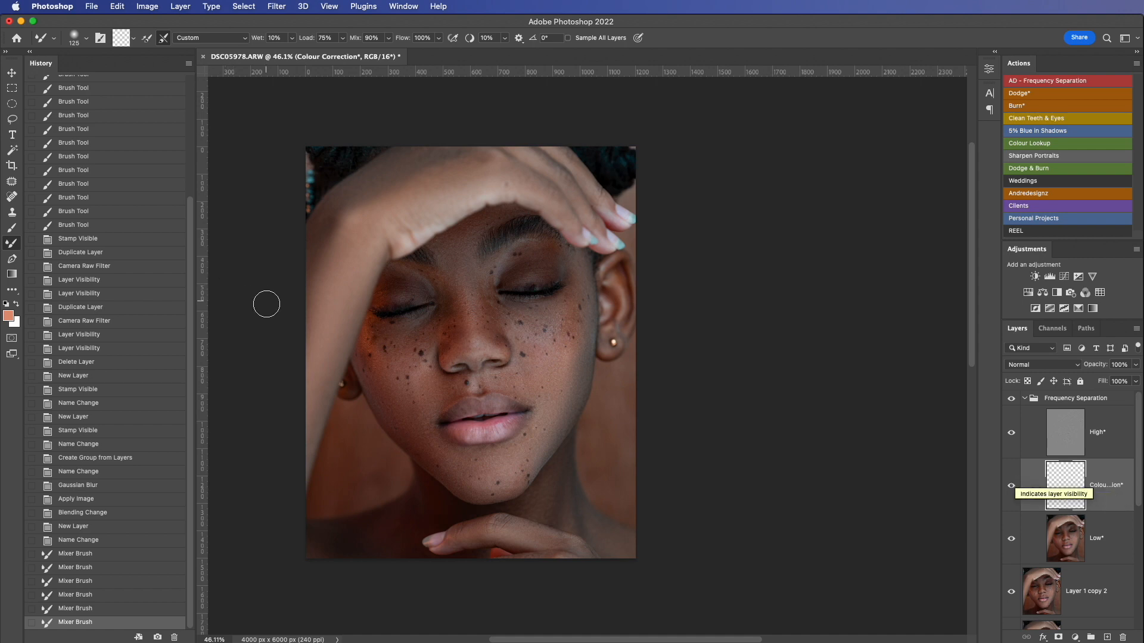
key("i")
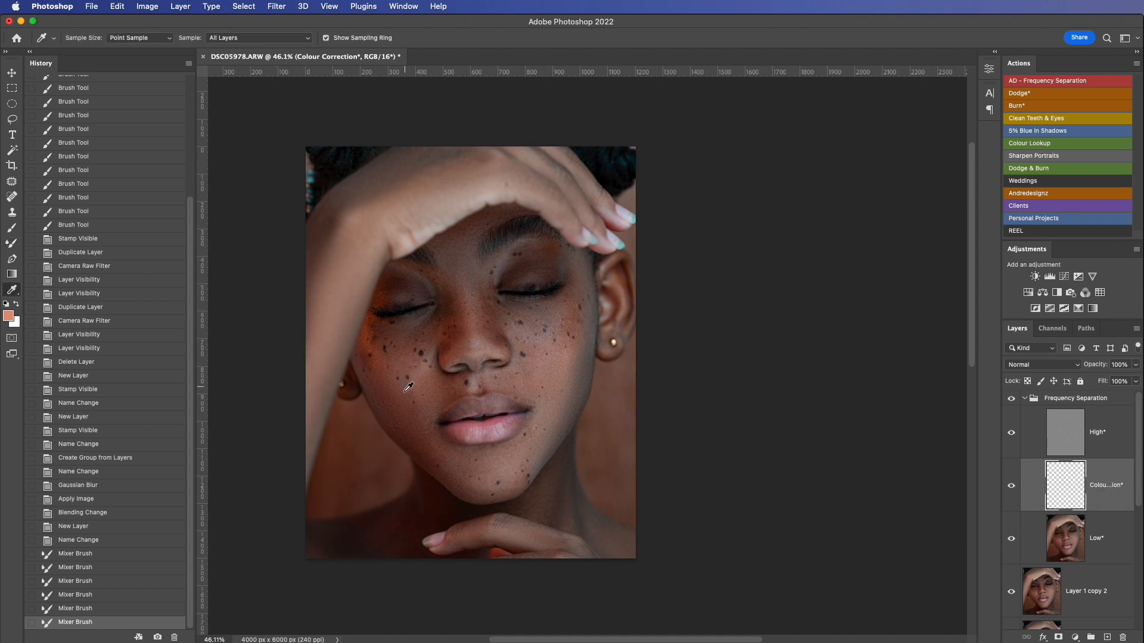
left_click(391, 401)
Step: Paint the sampled tone over the image-right cheek and jawline on the Colour Correction layer, using the Brush at size 125 and 1% flow
left_click(12, 228)
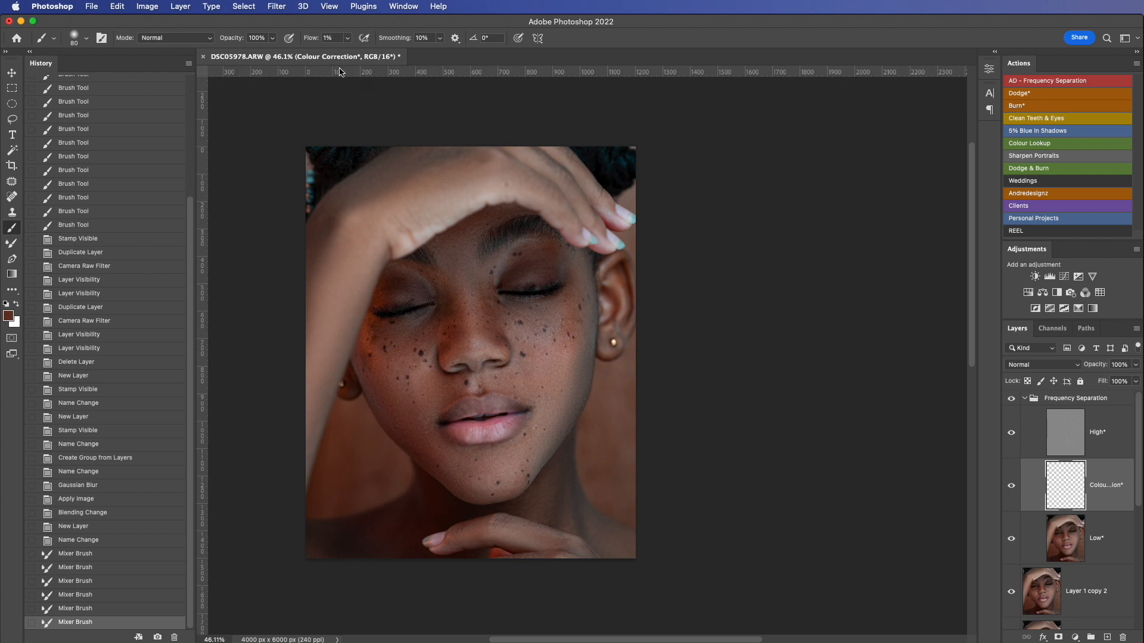
key("bracketright")
key("bracketright")
key("bracketright")
mouse_move(560, 386)
left_mouse_down()
mouse_move(575, 362)
mouse_move(562, 390)
left_mouse_up()
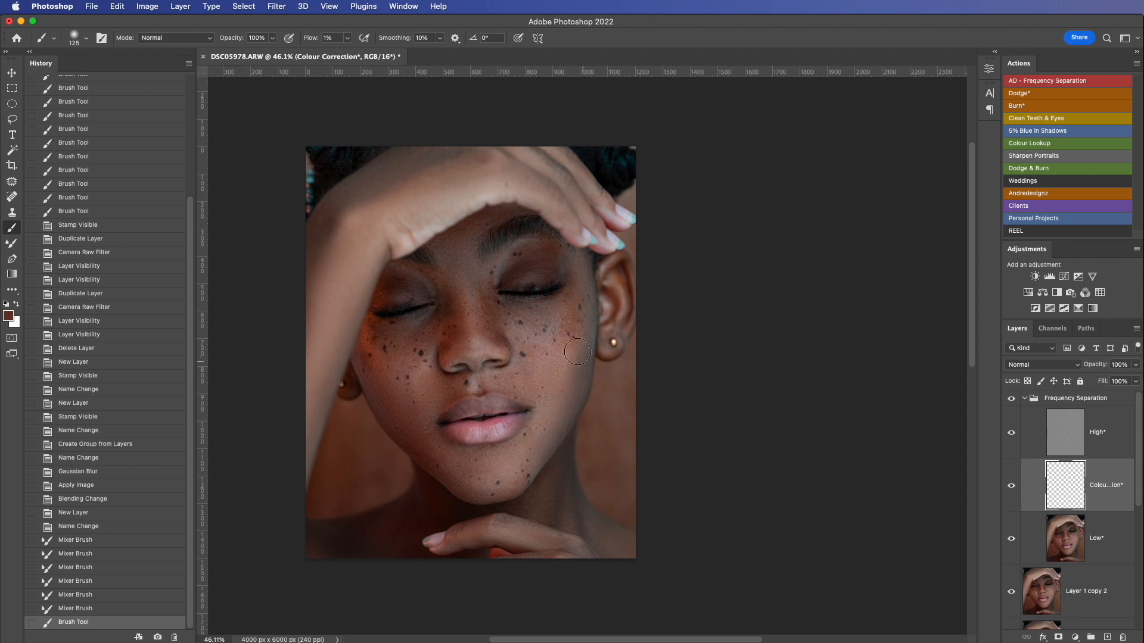
mouse_move(575, 393)
left_mouse_down()
mouse_move(567, 374)
mouse_move(549, 440)
mouse_move(523, 475)
mouse_move(564, 381)
mouse_move(564, 411)
left_mouse_up()
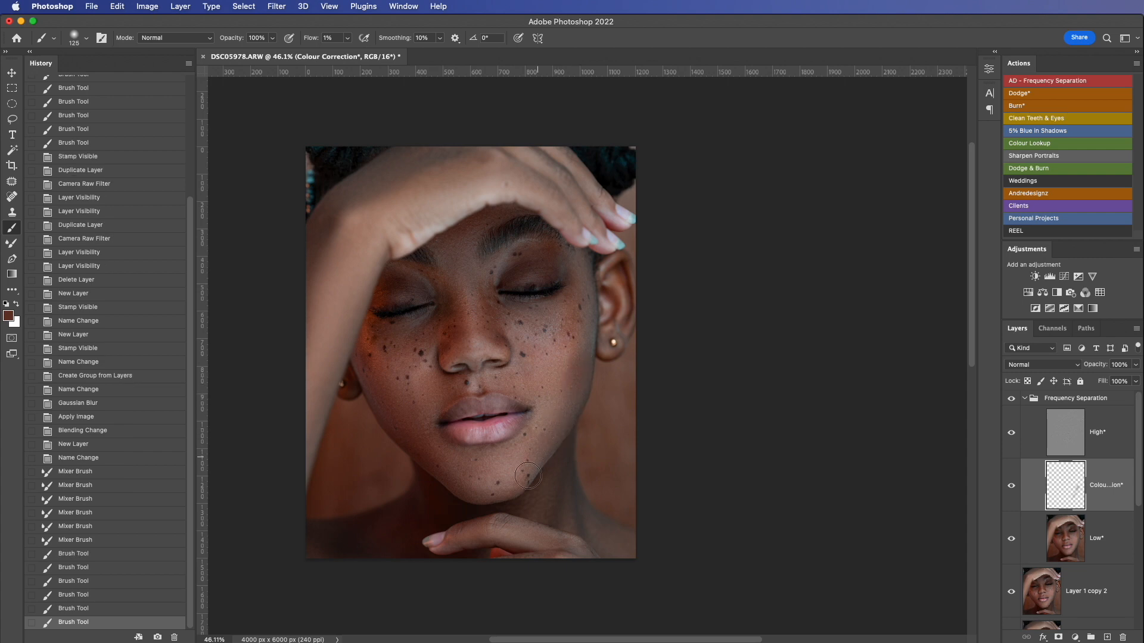
mouse_move(532, 466)
left_mouse_down()
mouse_move(553, 415)
mouse_move(549, 434)
left_mouse_up()
left_click_drag(554, 444, 570, 402)
left_click_drag(570, 396, 563, 420)
mouse_move(565, 414)
left_mouse_down()
mouse_move(573, 387)
mouse_move(565, 409)
left_mouse_up()
mouse_move(569, 405)
left_mouse_down()
mouse_move(576, 383)
mouse_move(572, 400)
left_mouse_up()
mouse_move(576, 381)
left_mouse_down()
mouse_move(574, 362)
mouse_move(561, 411)
left_mouse_up()
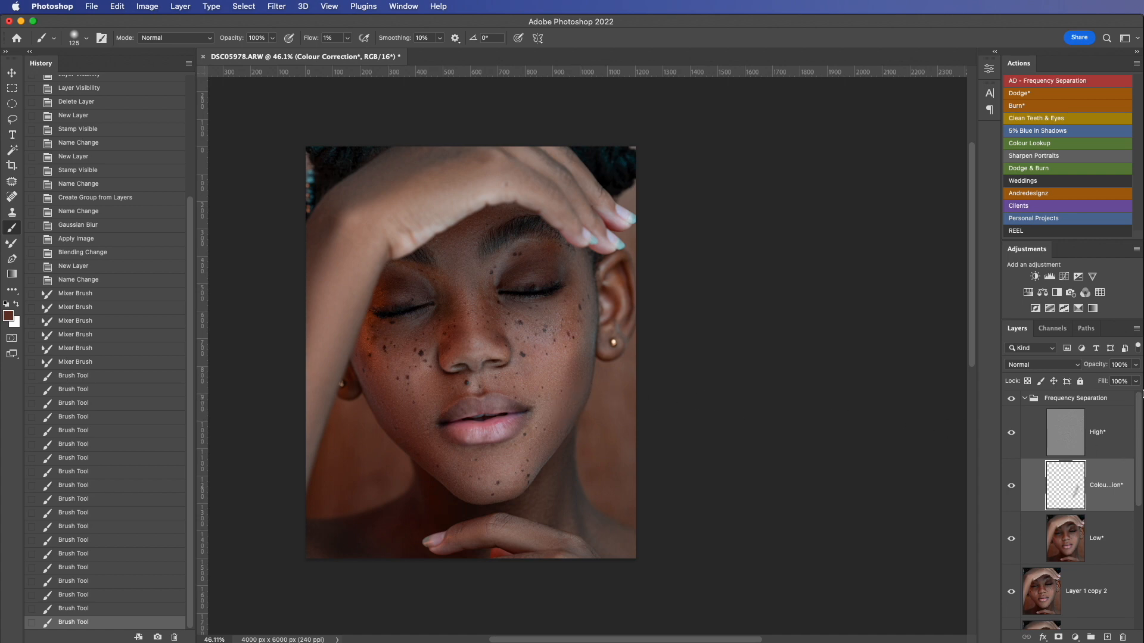
Step: Set the Colour Correction layer's blend mode to Color and compare the portrait with and without that layer
left_click(1076, 368)
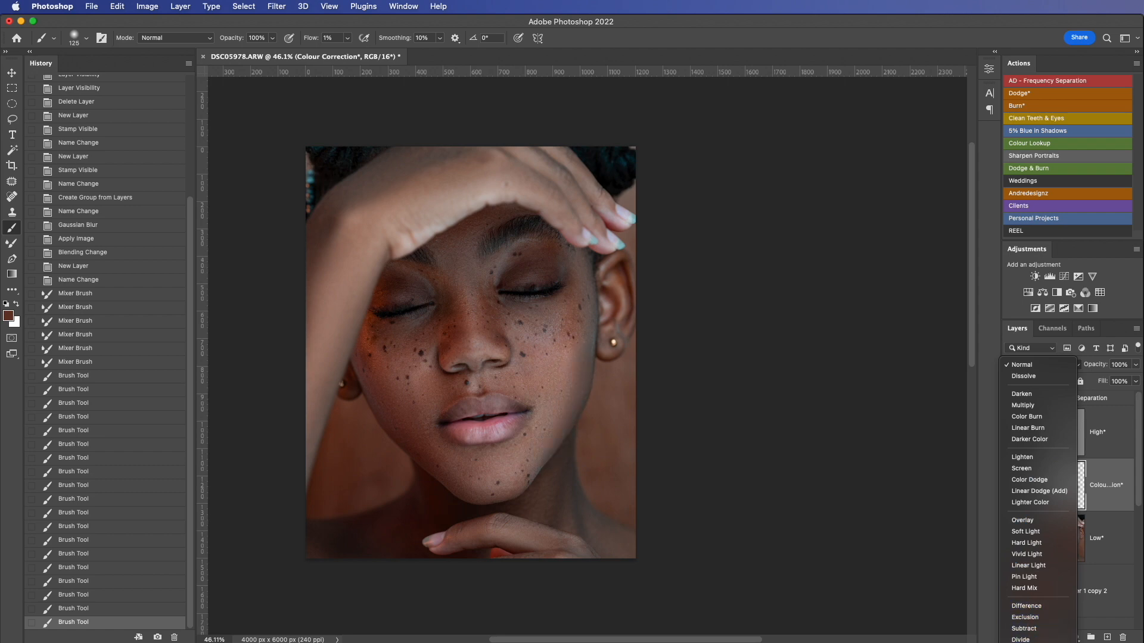
left_click(1021, 642)
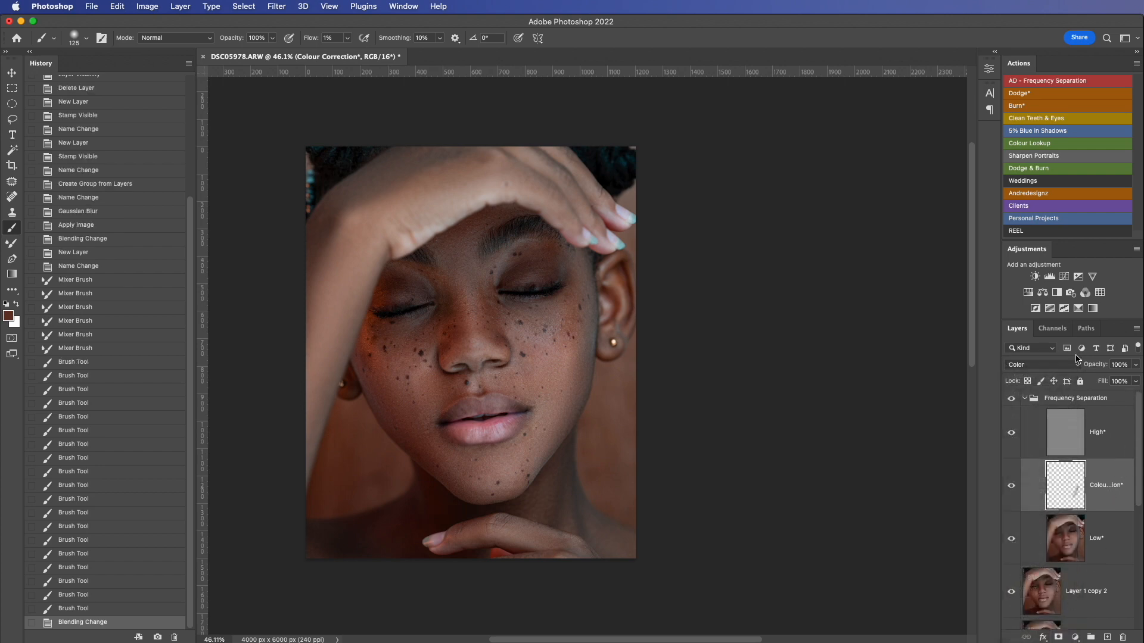
left_click(1010, 488)
left_click(1011, 489)
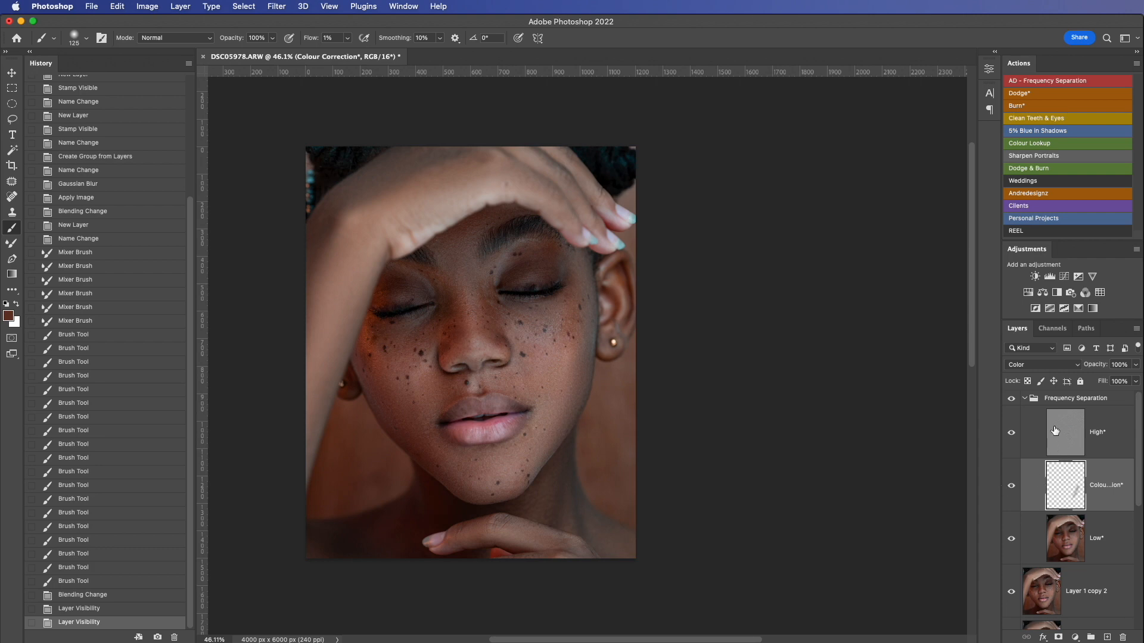
Step: Compare the portrait with and without the Frequency Separation group, and collapse the group
left_click(1011, 399)
left_click(1012, 399)
left_click(1025, 402)
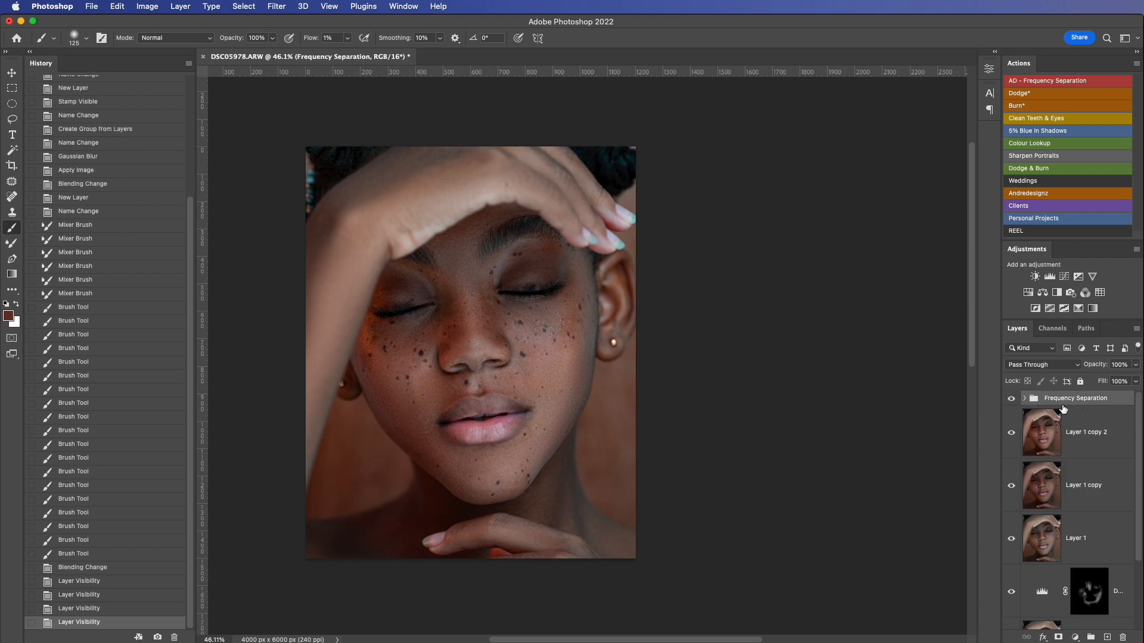
Step: Bring the Background copy layer to the very top of the layer stack
scroll(1139, 420, "down", 2)
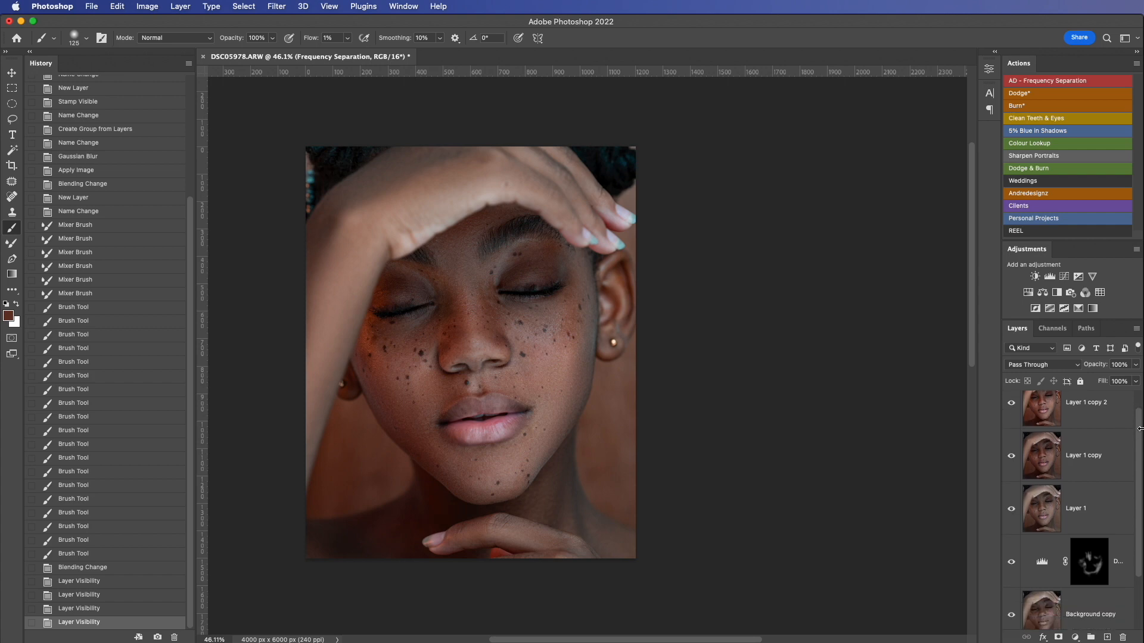
scroll(1139, 429, "up", 1)
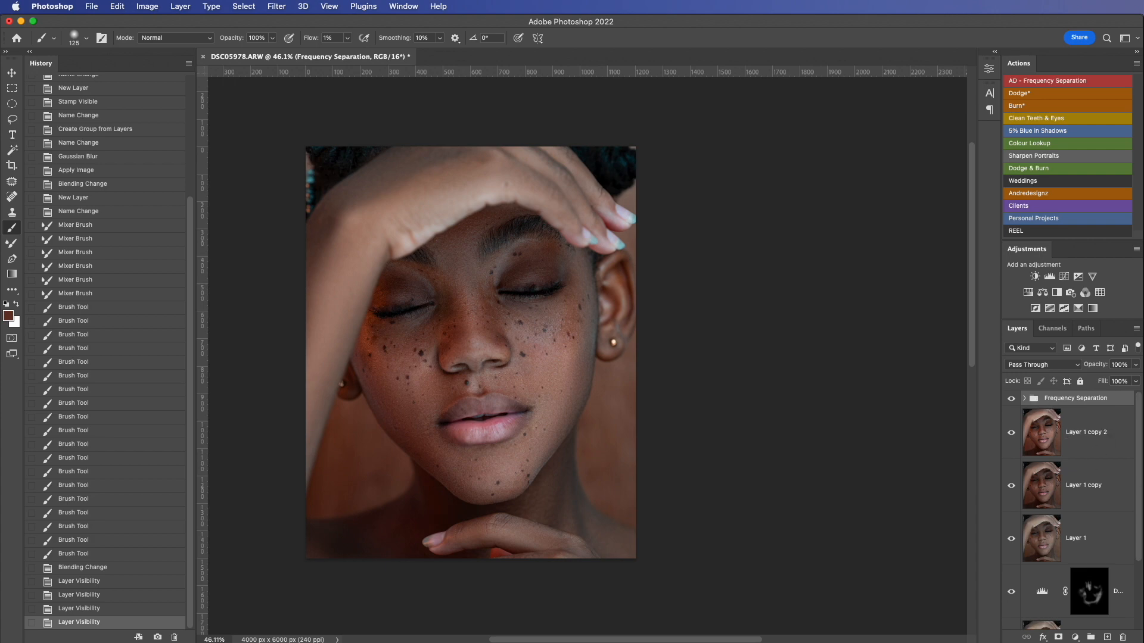
scroll(1139, 459, "down", 1)
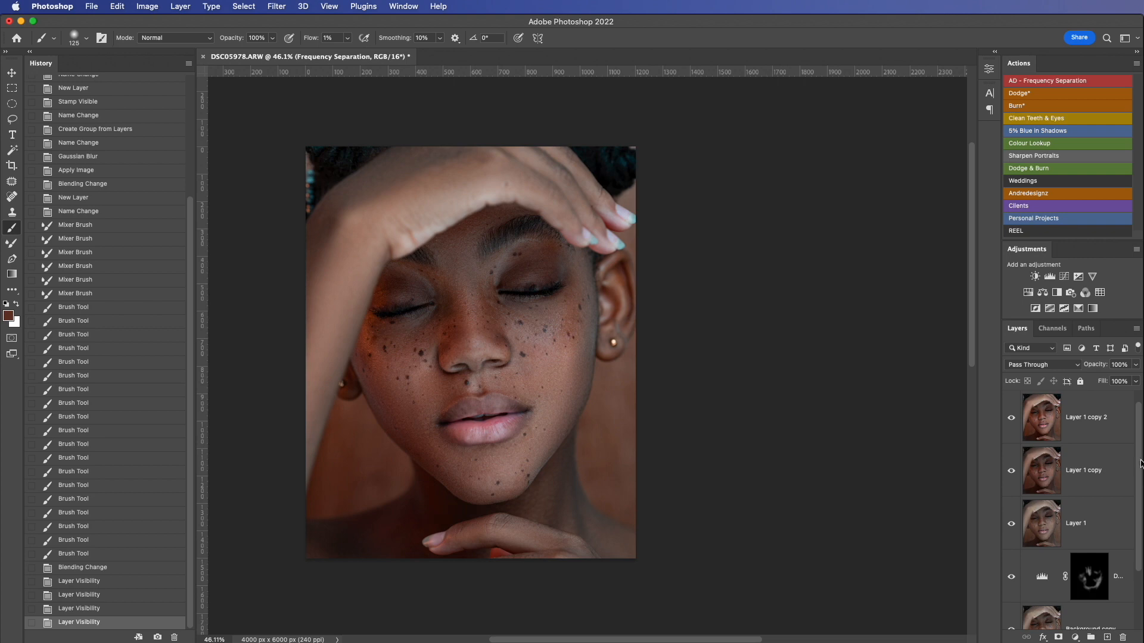
scroll(1140, 464, "down", 1)
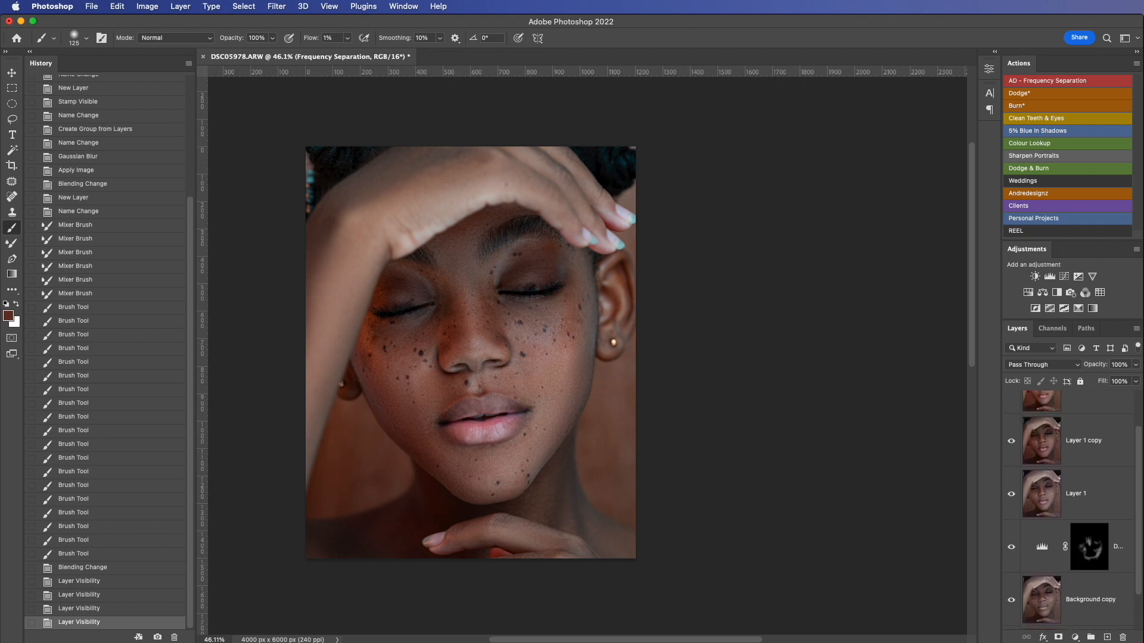
scroll(1069, 510, "up", 1)
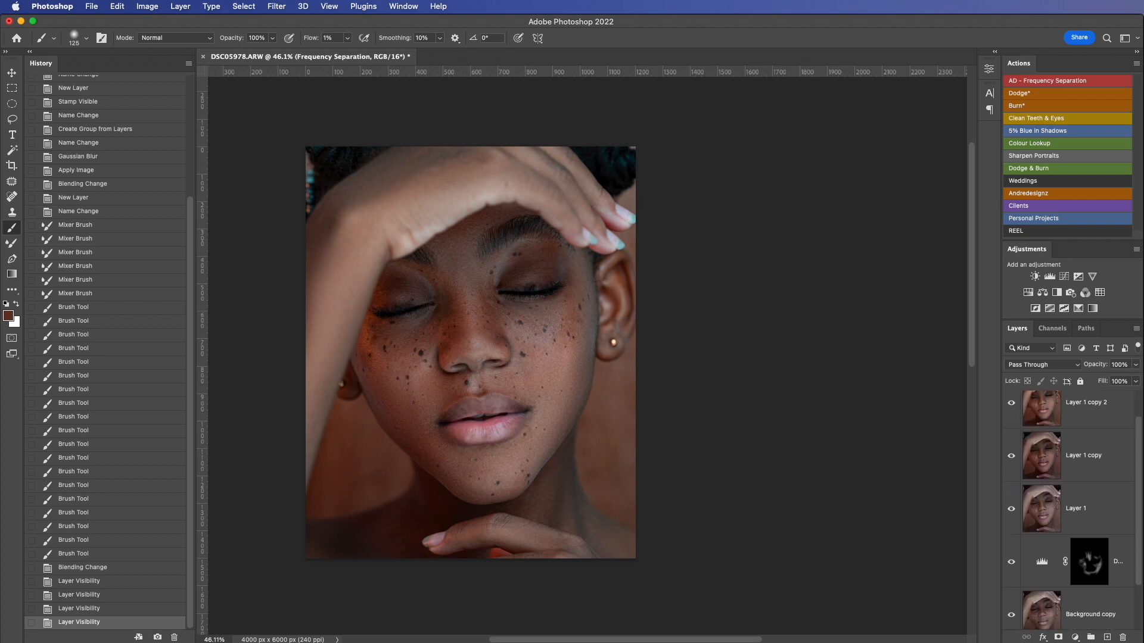
scroll(1139, 538, "down", 2)
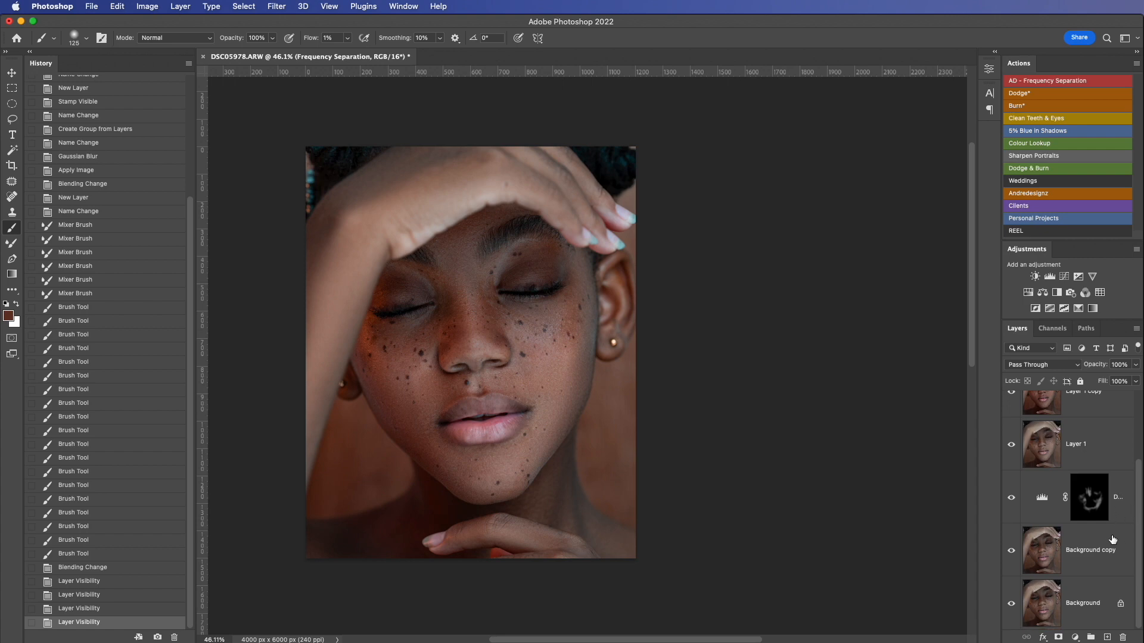
left_click(1114, 537)
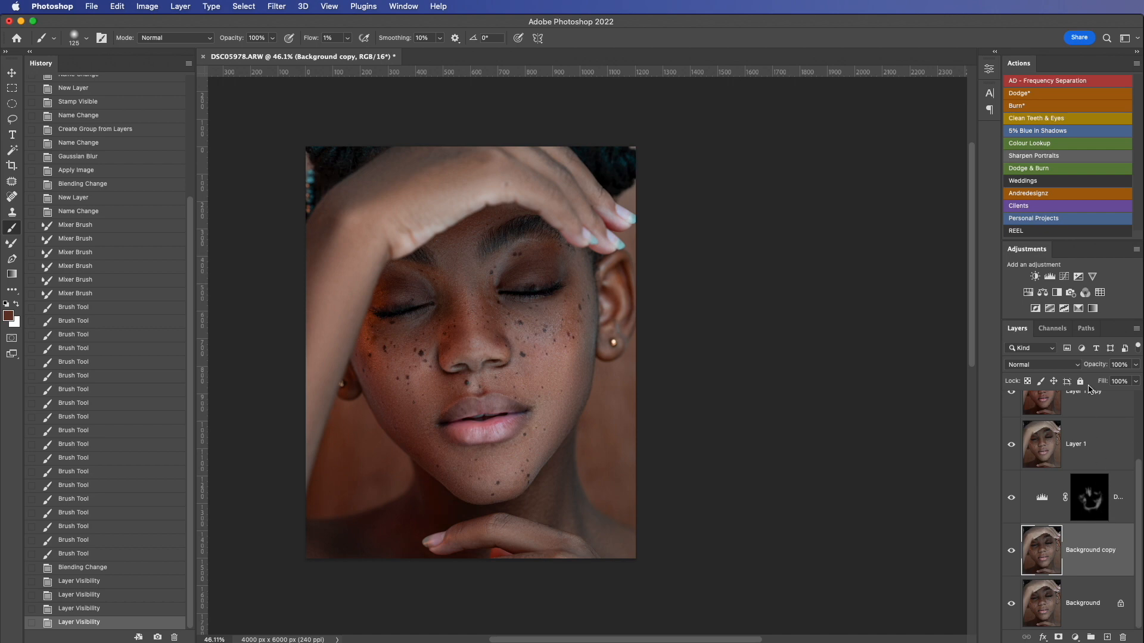
key("shift+super")
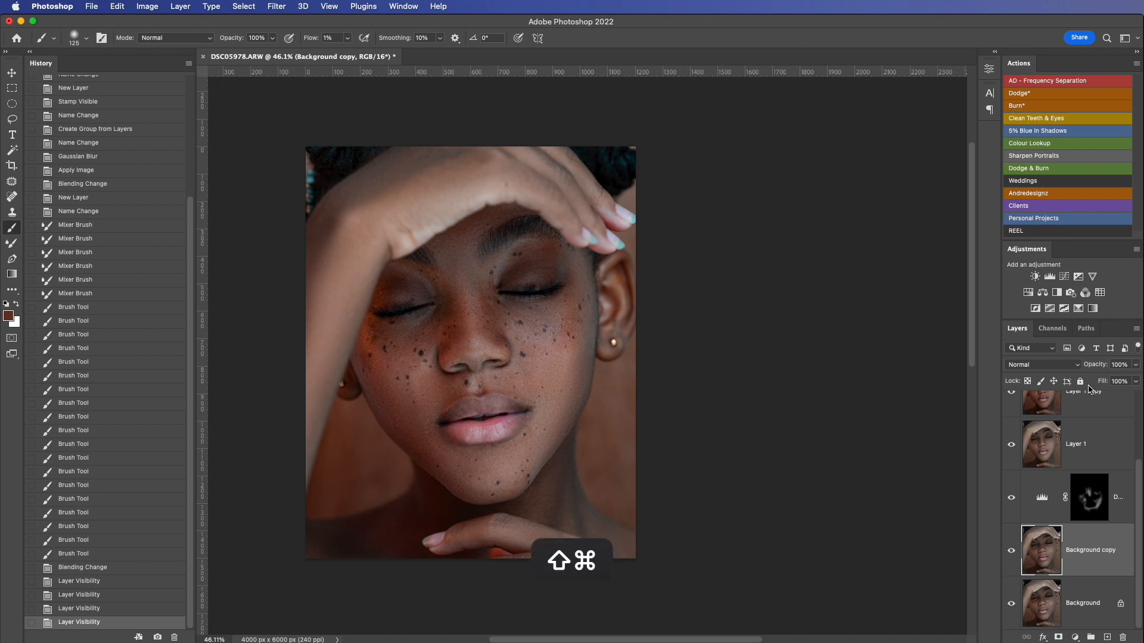
key("shift+super+bracketright")
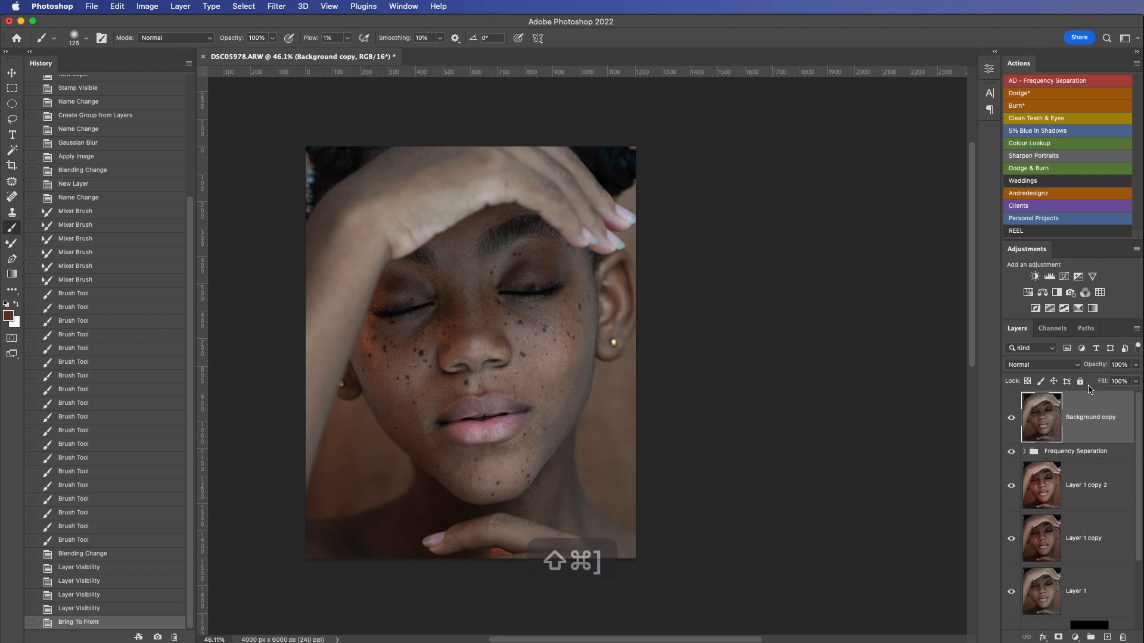
Step: Try hiding the Background copy layer behind a black layer mask, undoing the first mask and adding it again
key("alt")
left_click(1057, 638, "alt")
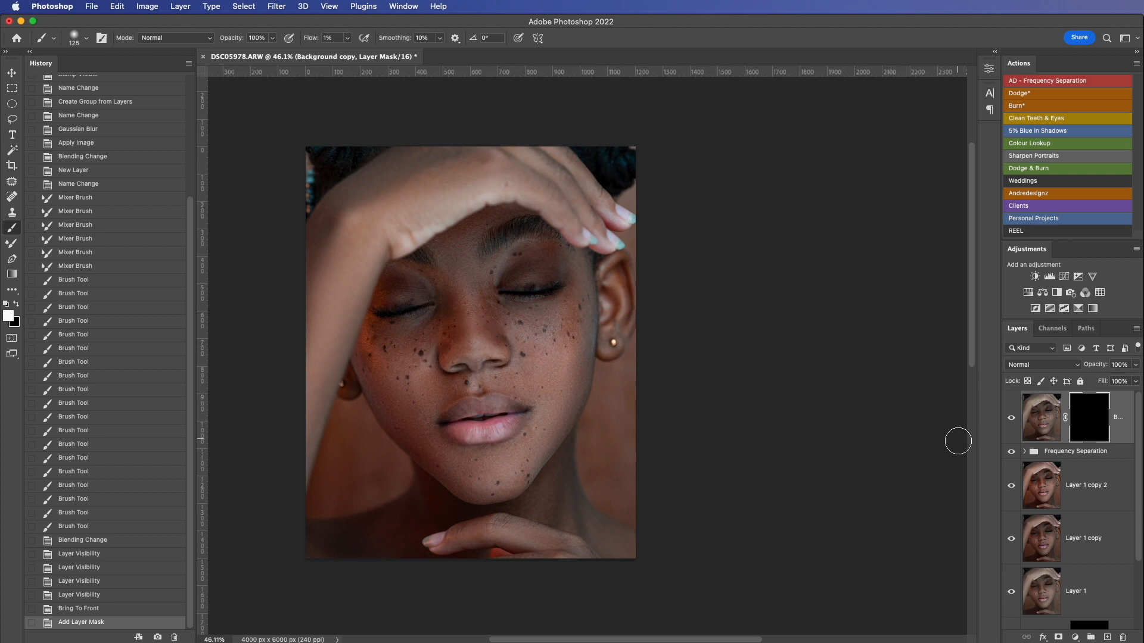
key("super+z")
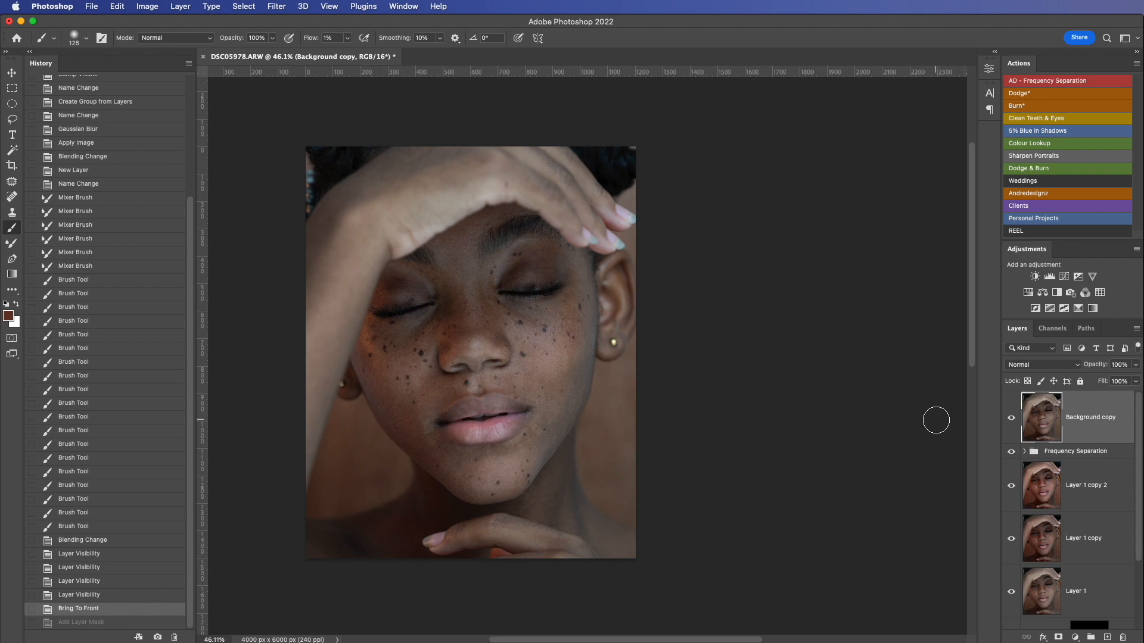
key("alt")
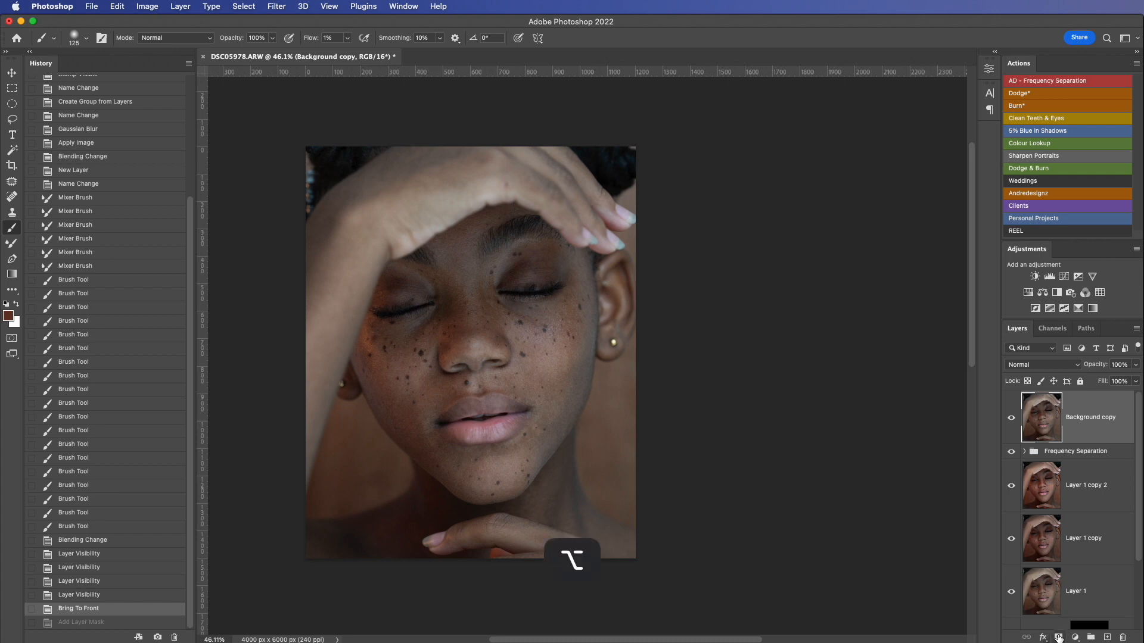
left_click(1057, 637, "alt")
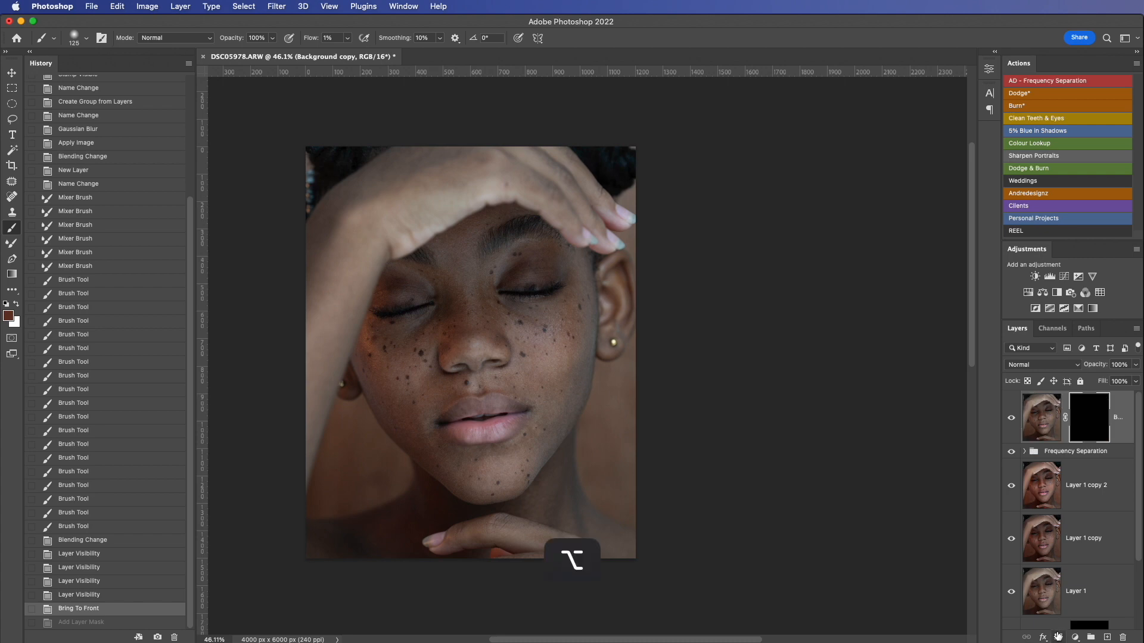
left_click(1058, 637)
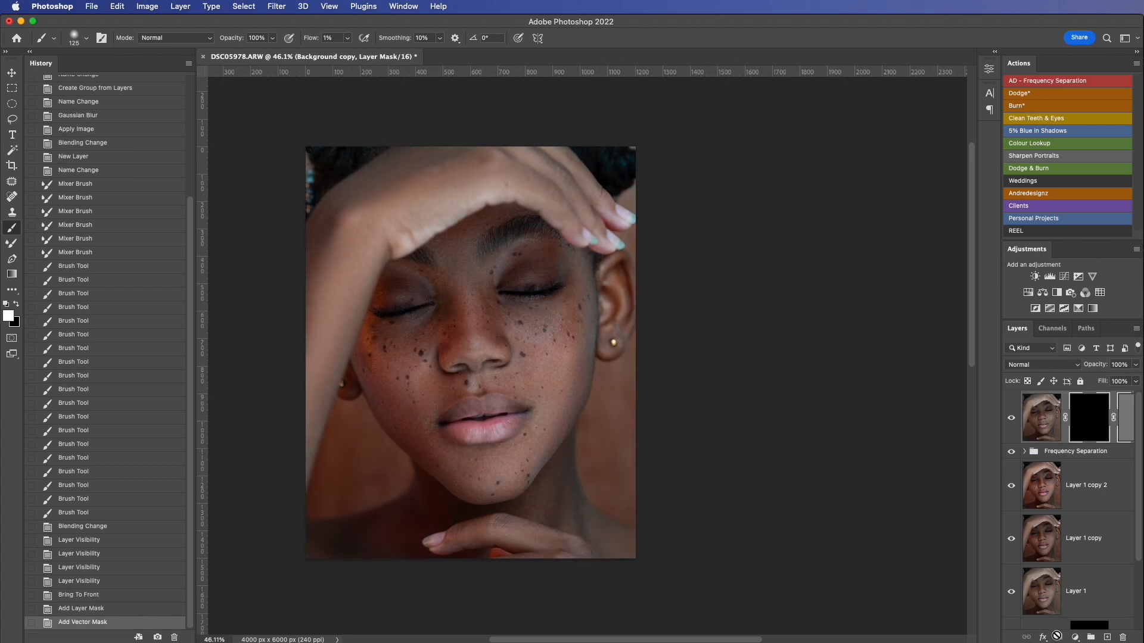
Step: Undo the masks on the Background copy layer and its move to the front
key("super+z")
key("super+z")
key("super+z")
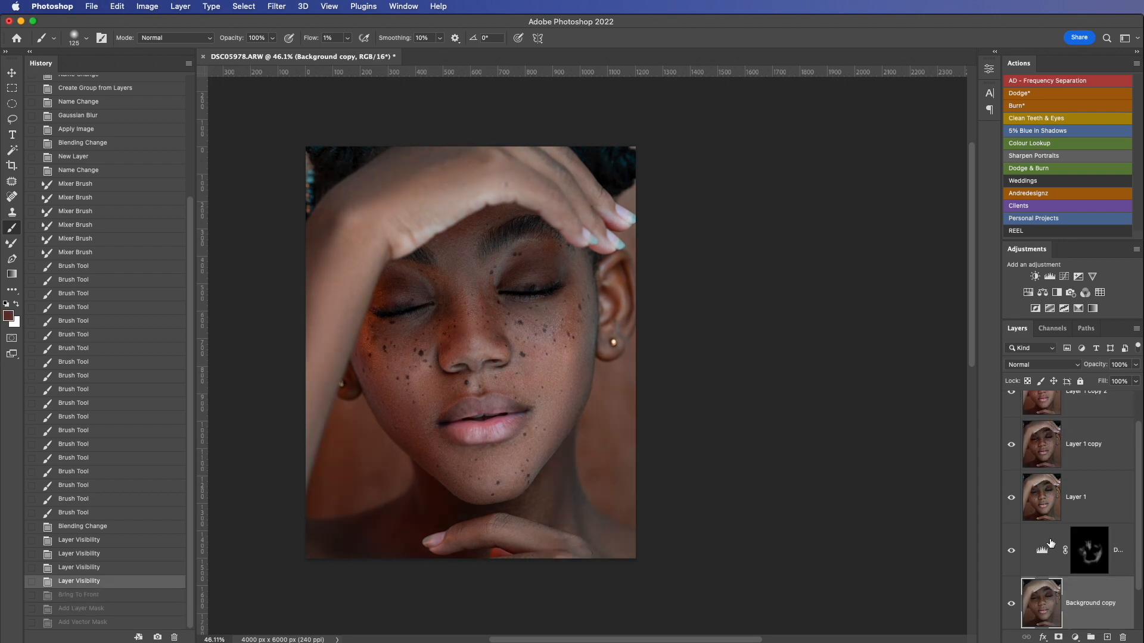
Step: Stamp all visible layers into a new layer above the Frequency Separation group and activate the Patch tool
scroll(1075, 515, "up", 3)
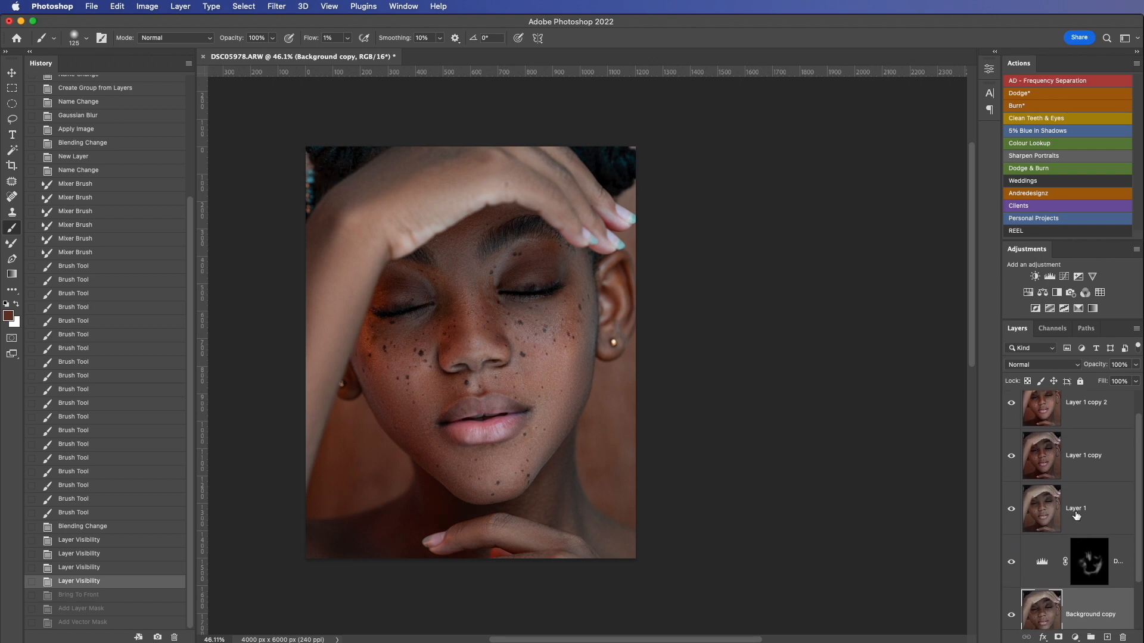
left_click(1110, 401)
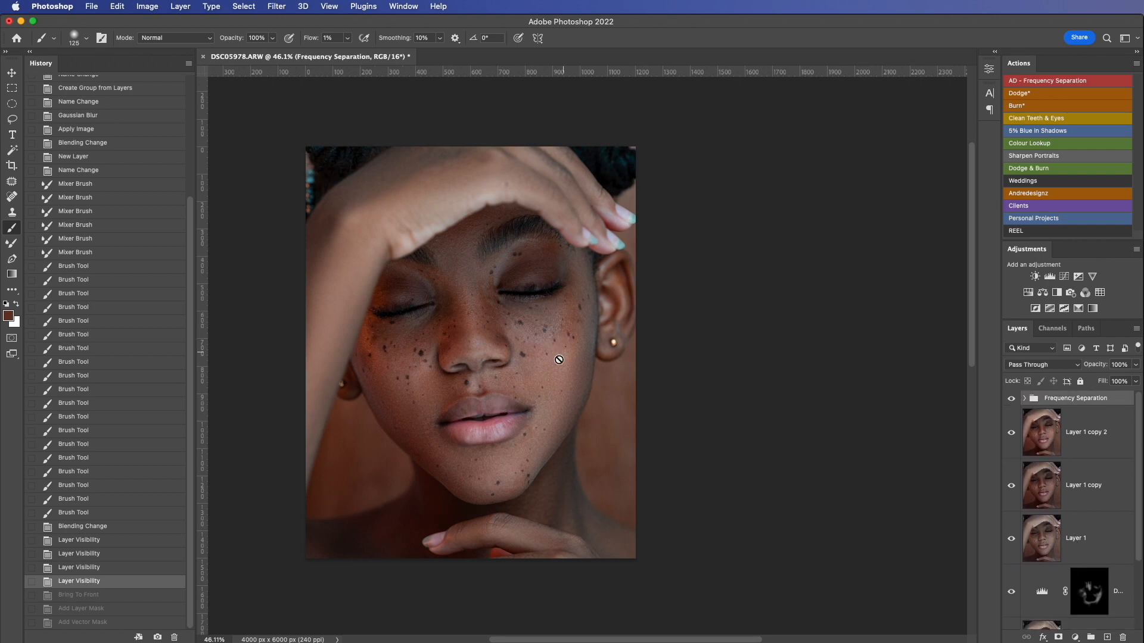
left_click(1087, 429)
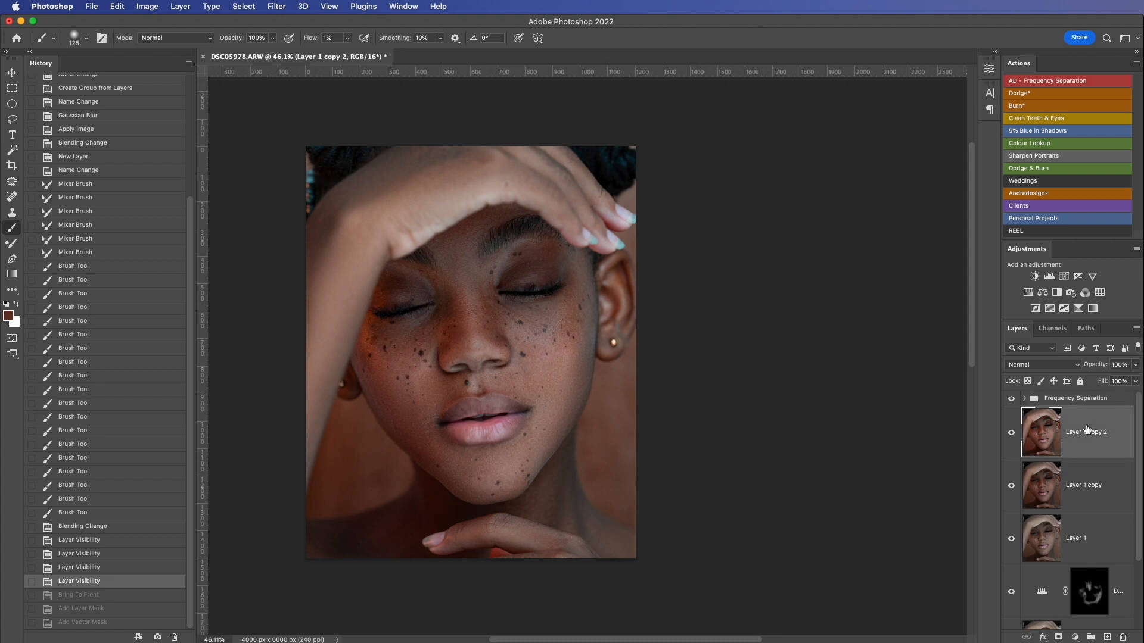
left_click(1056, 400)
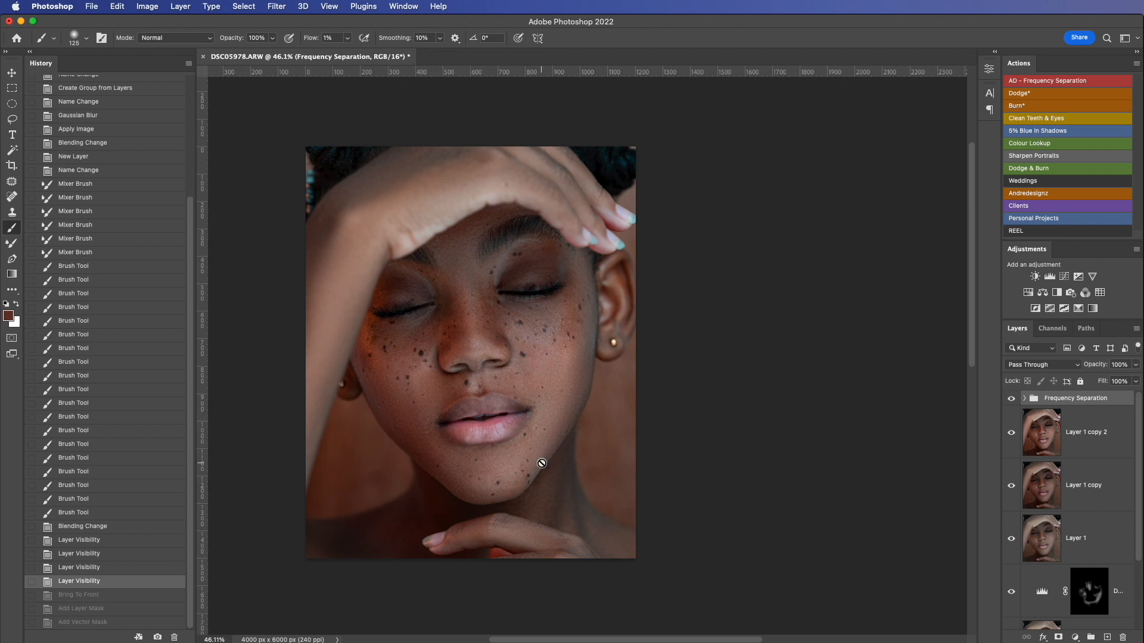
scroll(541, 463, "up", 2)
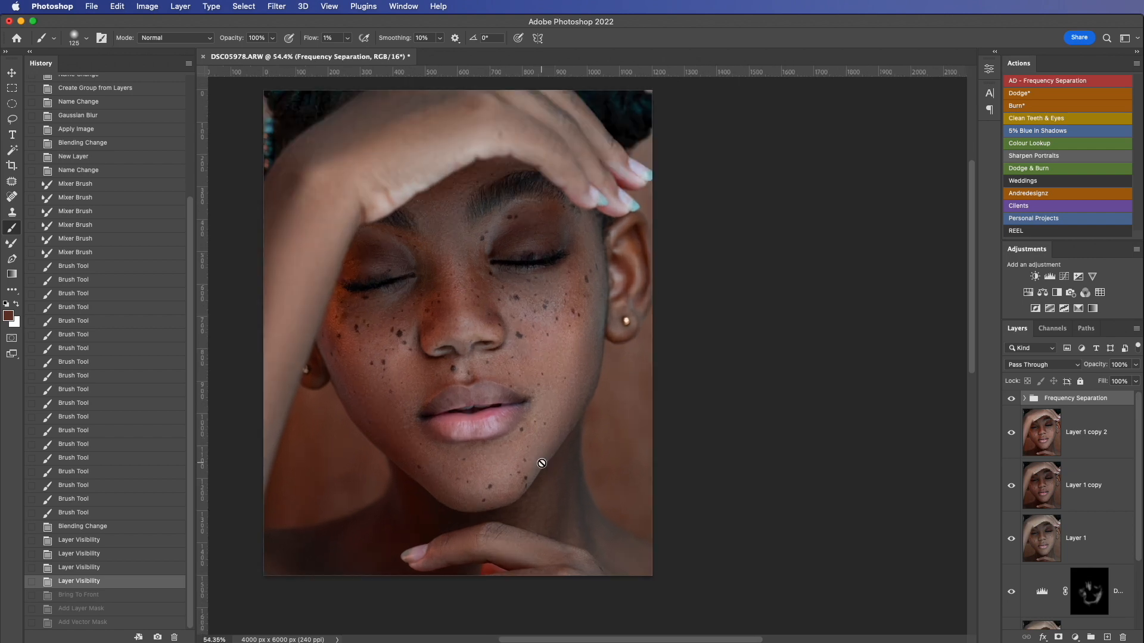
scroll(541, 464, "up", 3)
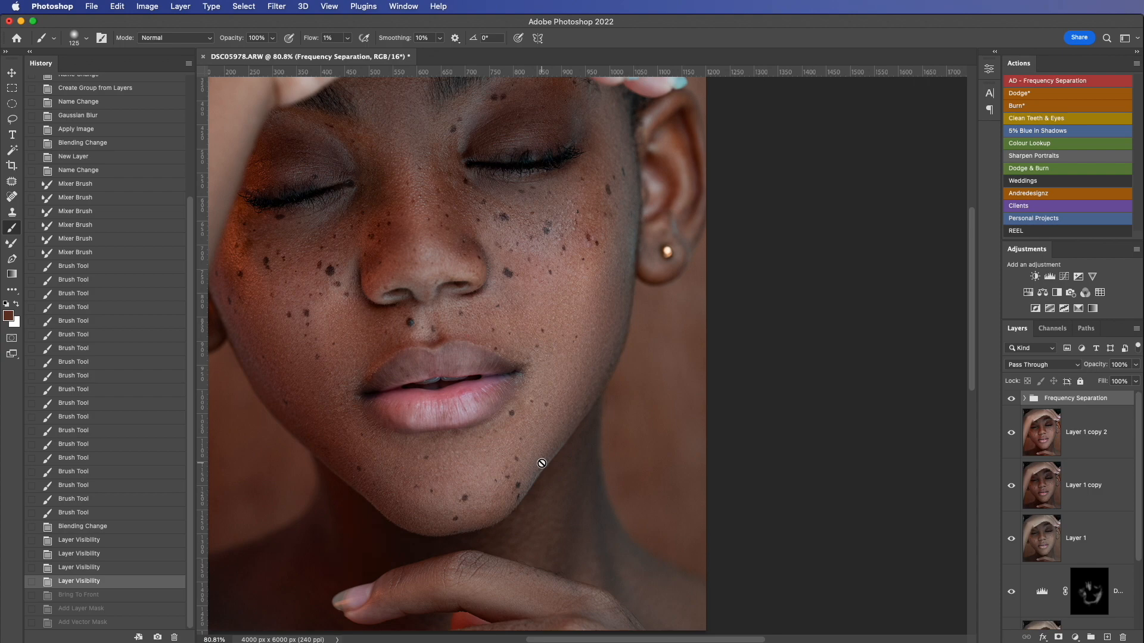
scroll(471, 334, "up", 3)
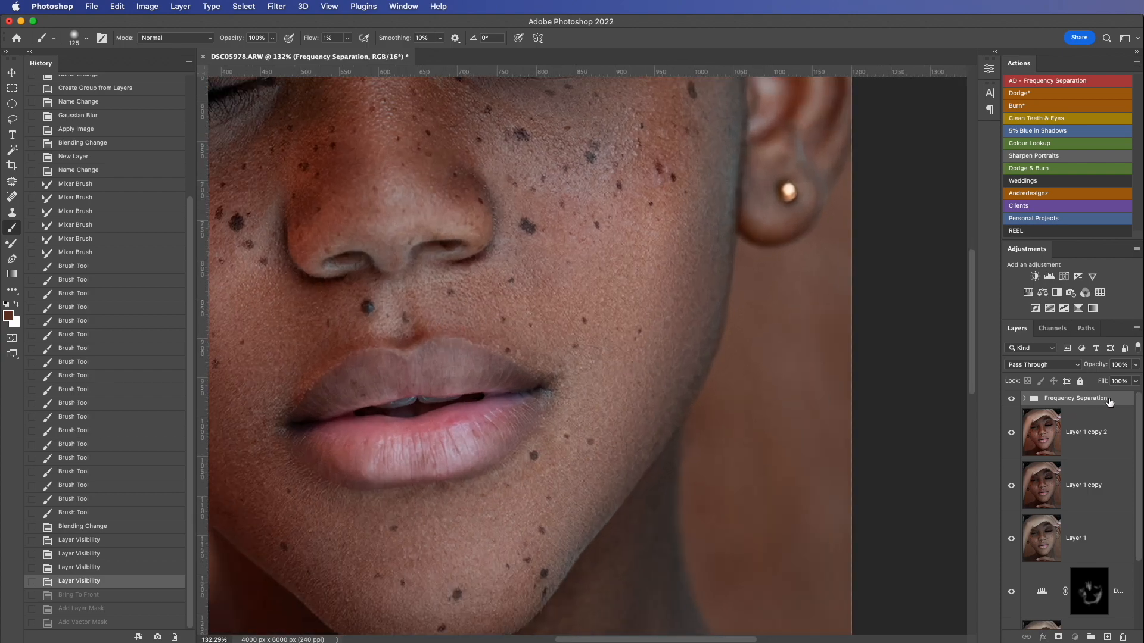
key("alt+shift+super+e")
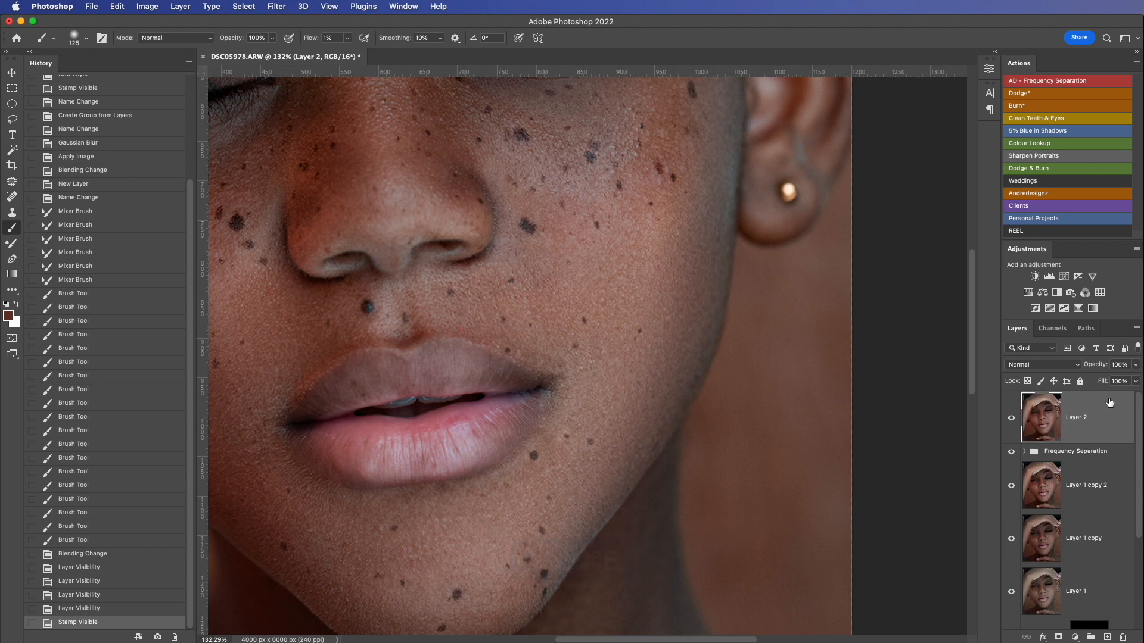
key("j")
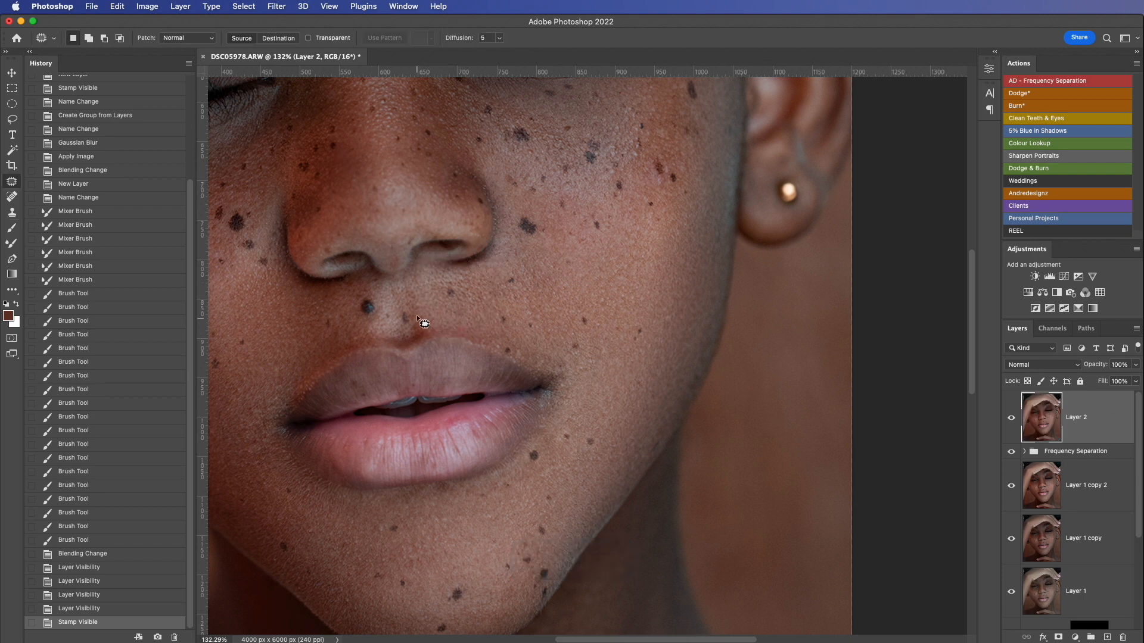
Step: Patch out the small mark just above the upper lip with nearby clean skin and clear the selection
left_click_drag(463, 330, 463, 331)
left_click_drag(467, 333, 487, 334)
key("super+d")
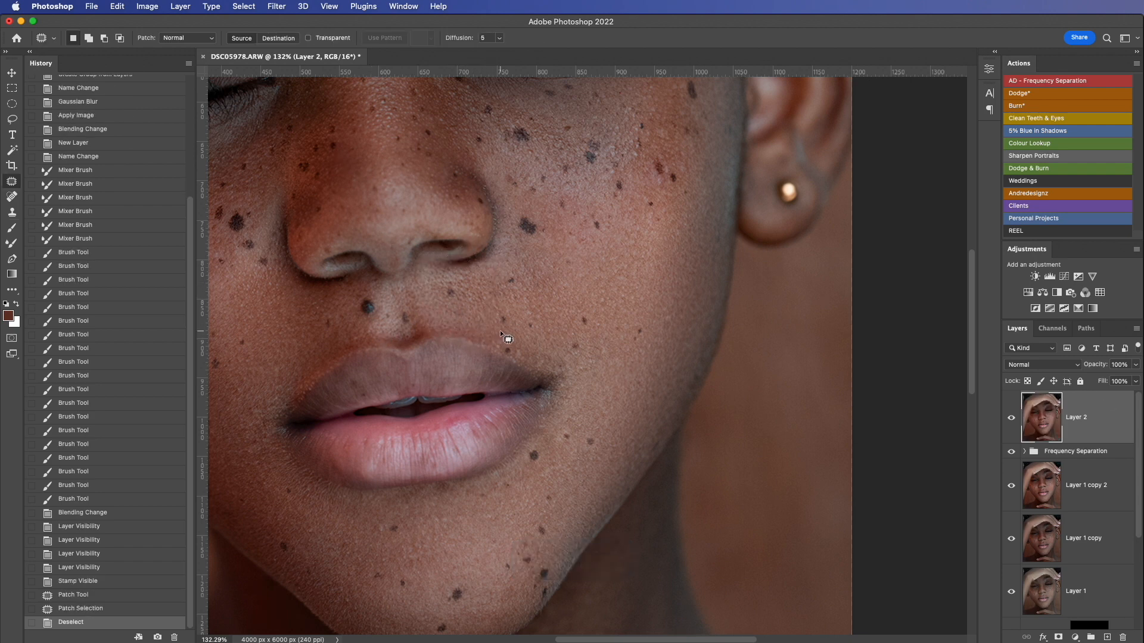
Step: Patch out small blemishes on the cheek on the earring side, clearing the selection after each
left_click_drag(454, 268, 577, 405)
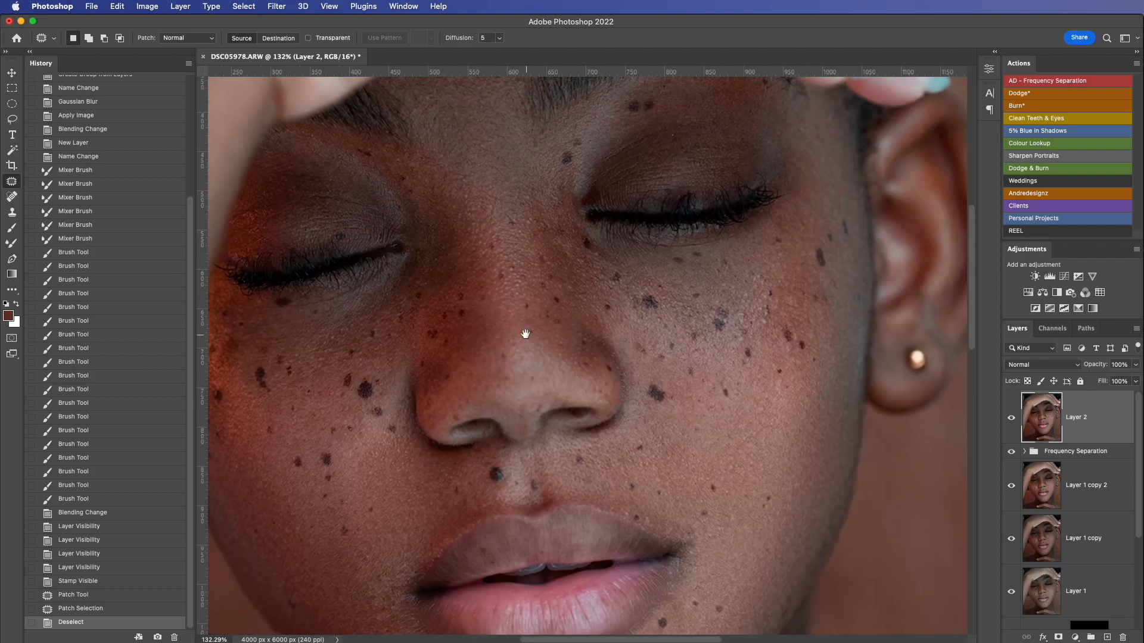
scroll(524, 332, "down", 3)
scroll(524, 332, "right", 3)
left_click_drag(696, 295, 703, 286)
mouse_move(701, 292)
left_mouse_down()
mouse_move(715, 302)
mouse_move(702, 284)
left_mouse_up()
key("super+d")
mouse_move(698, 290)
left_mouse_down()
mouse_move(709, 299)
mouse_move(755, 247)
mouse_move(734, 234)
left_mouse_up()
key("super+d")
Step: Patch away the remaining small marks along the outer edge of the cheek beside the ear
key("super+d")
left_click_drag(739, 244, 745, 273)
key("super+d")
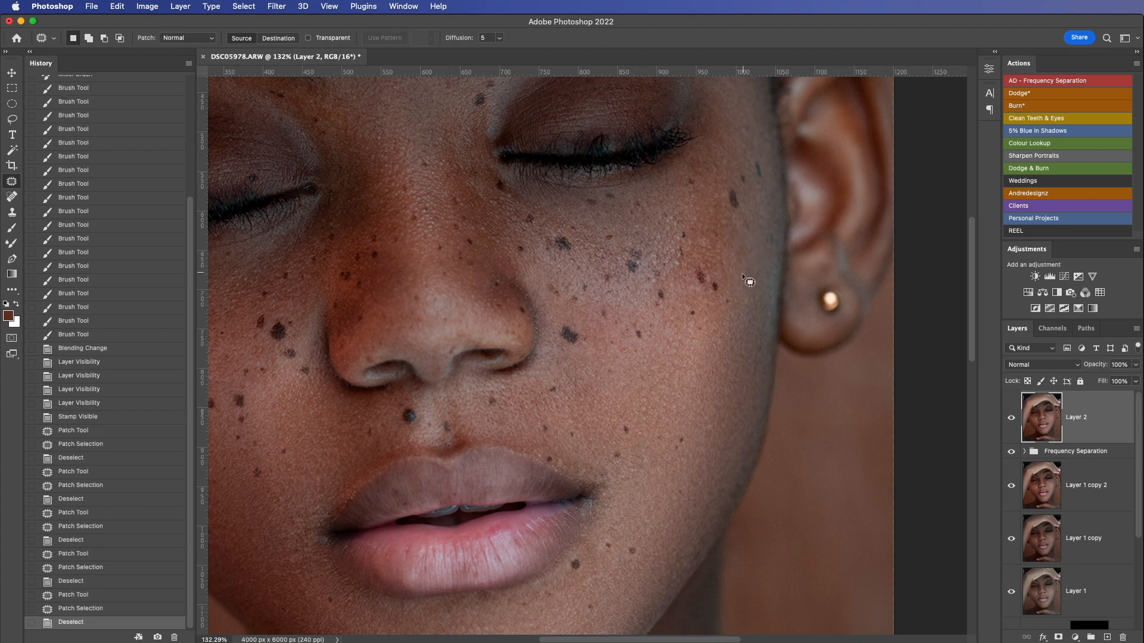
mouse_move(606, 311)
left_mouse_down()
mouse_move(777, 387)
mouse_move(641, 329)
mouse_move(616, 370)
mouse_move(640, 379)
left_mouse_up()
left_click_drag(746, 289, 754, 299)
key("super+d")
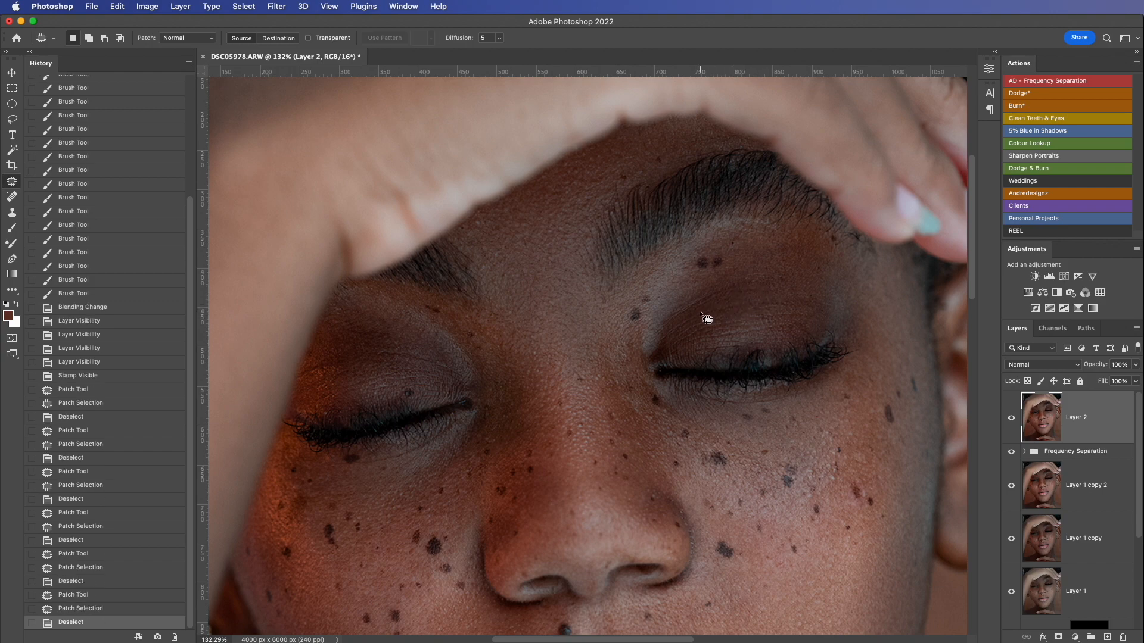
Step: Duplicate the retouched Layer 2 with the whole portrait in view
key("super+minus")
key("super+minus")
key("super+minus")
key("super+minus")
key("super+minus")
key("super+plus")
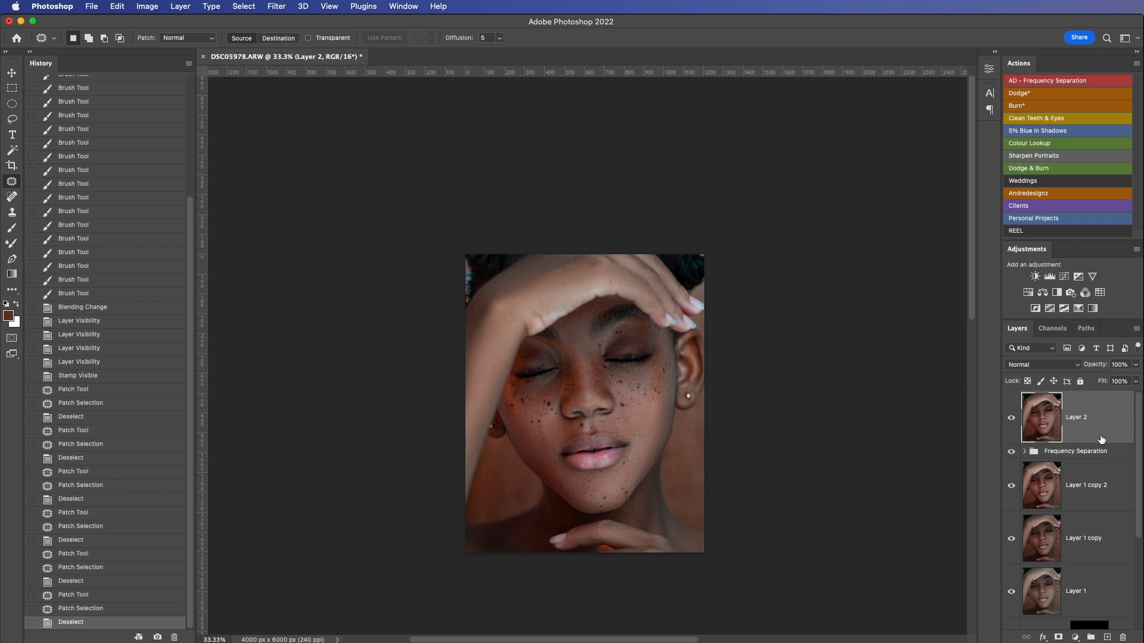
left_click_drag(1101, 439, 1107, 636)
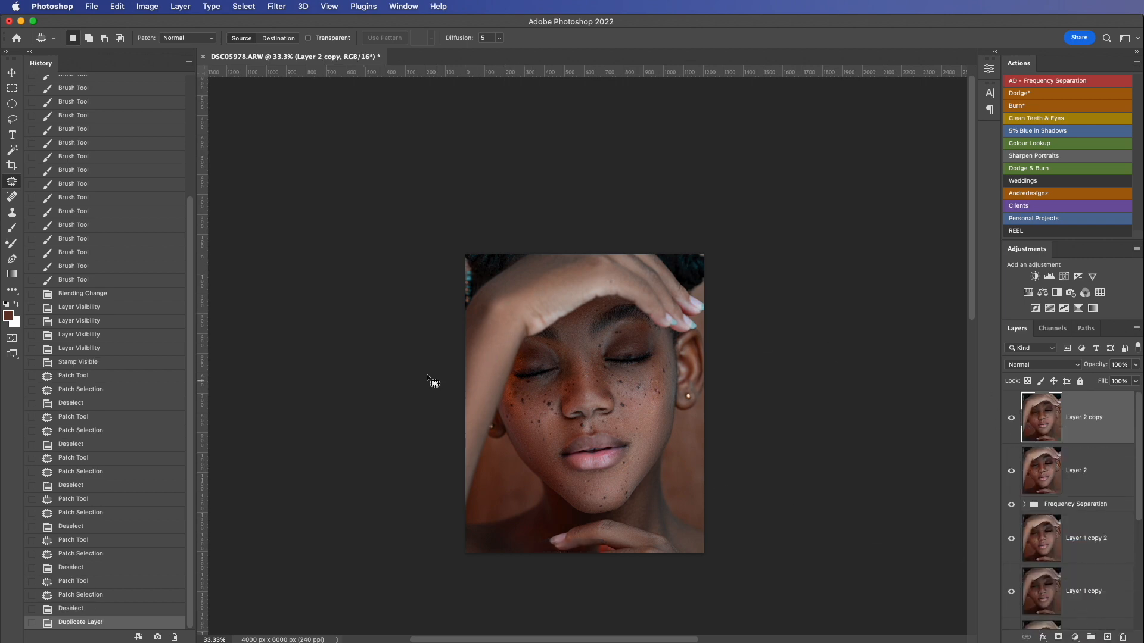
Step: Start the Camera Raw Filter on the Layer 2 copy and set Dehaze to +45
left_click(277, 6)
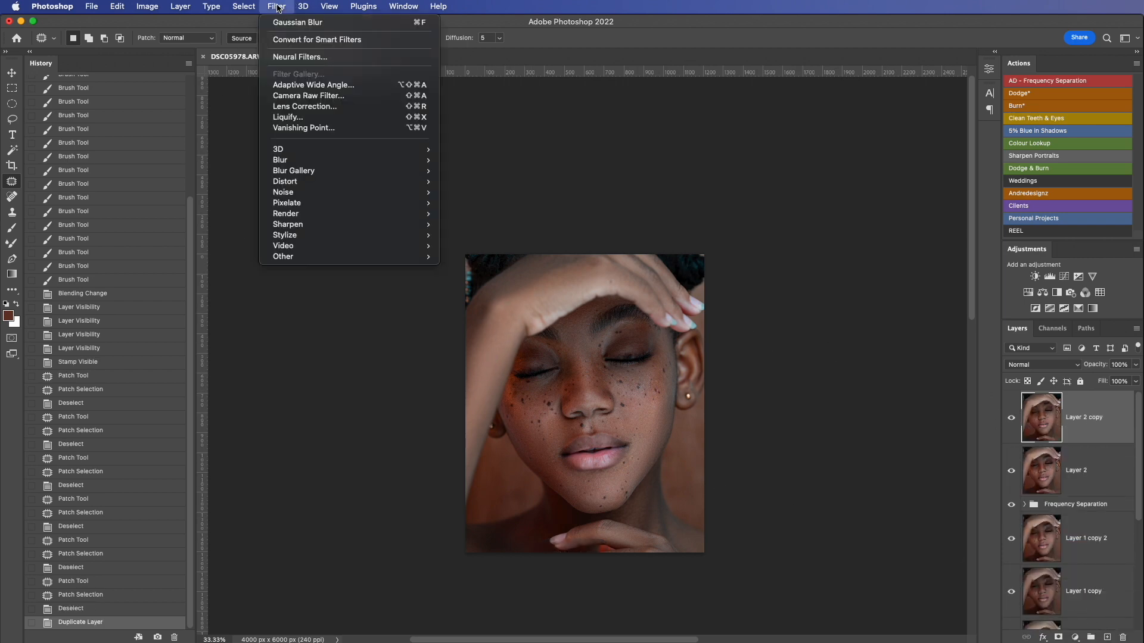
left_click(331, 98)
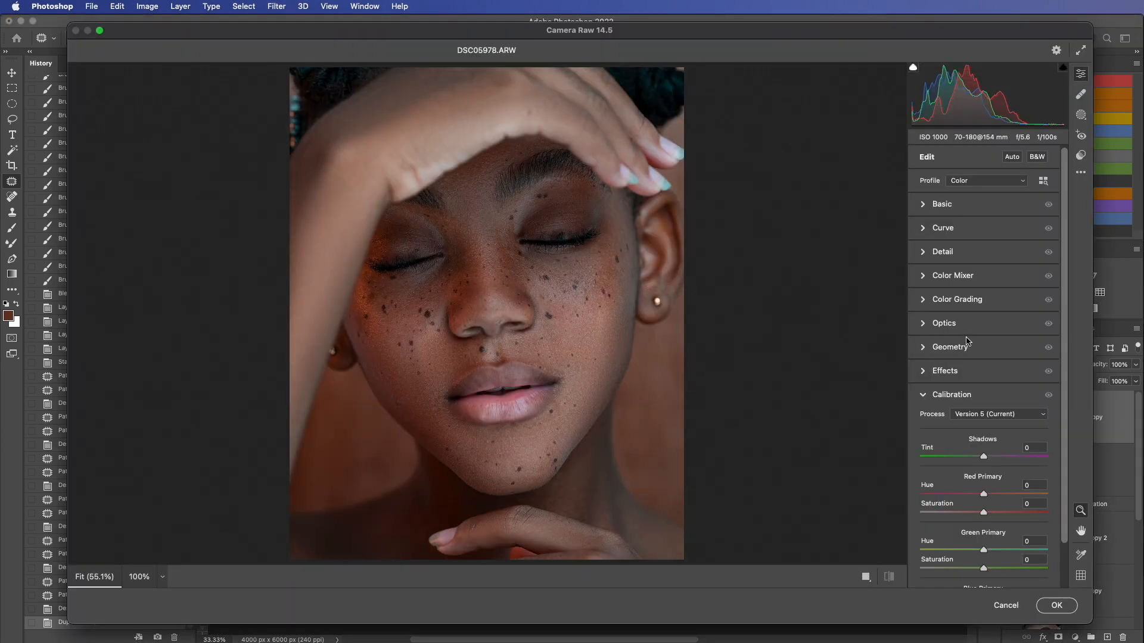
left_click(924, 205)
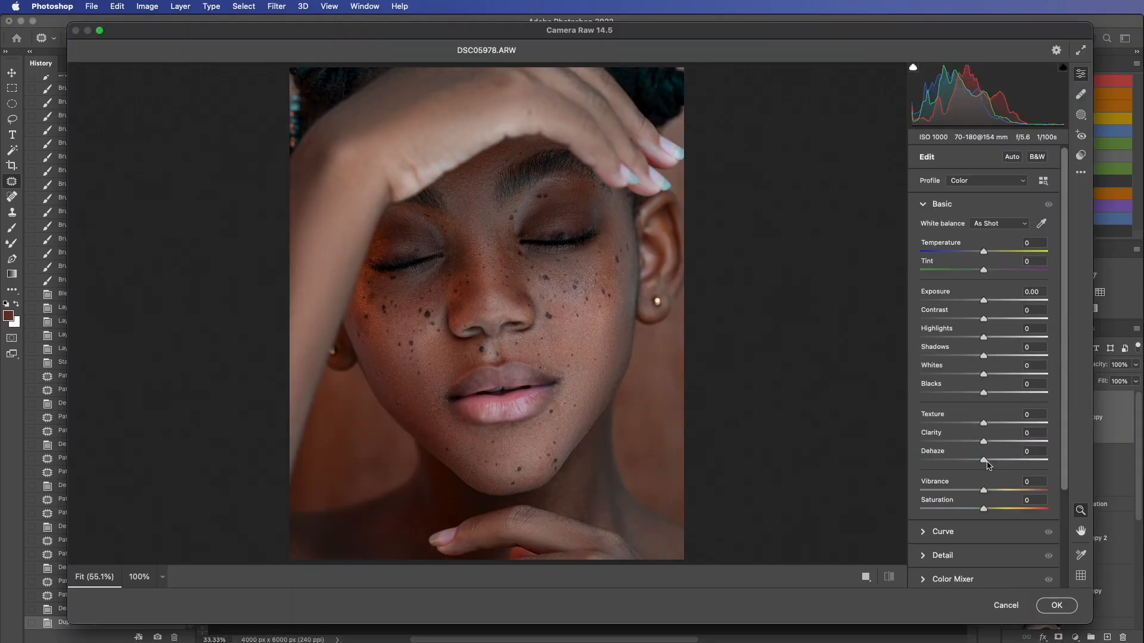
left_click_drag(987, 464, 1015, 459)
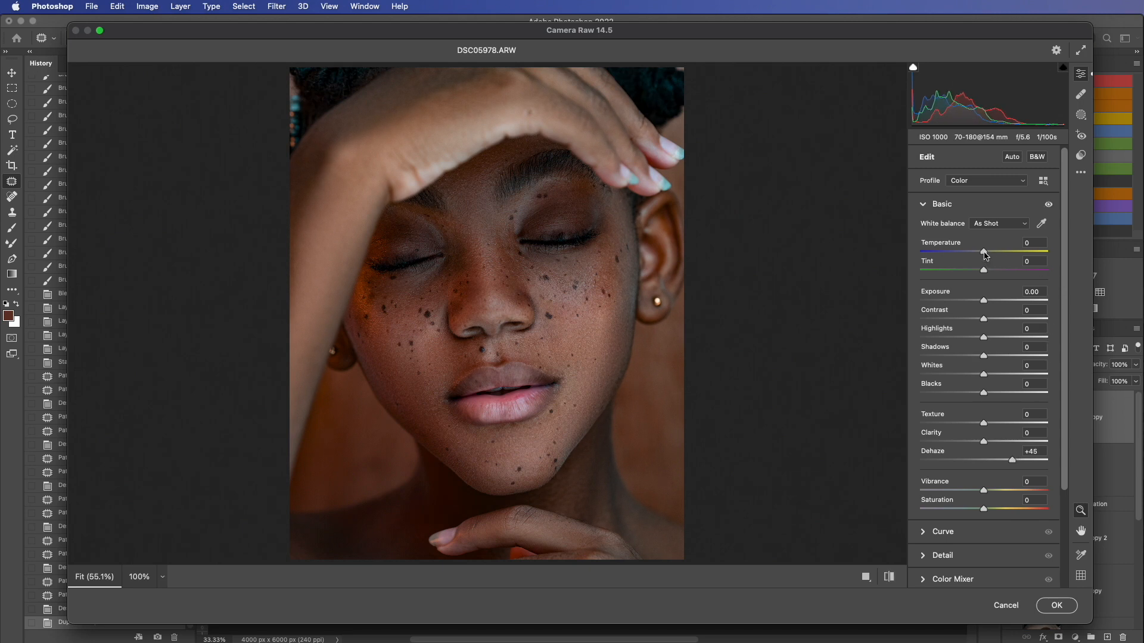
left_click_drag(984, 255, 987, 257)
Step: Raise the saturation of both the orange and red ranges to +53 in the Color Mixer
left_click_drag(1062, 309, 1055, 415)
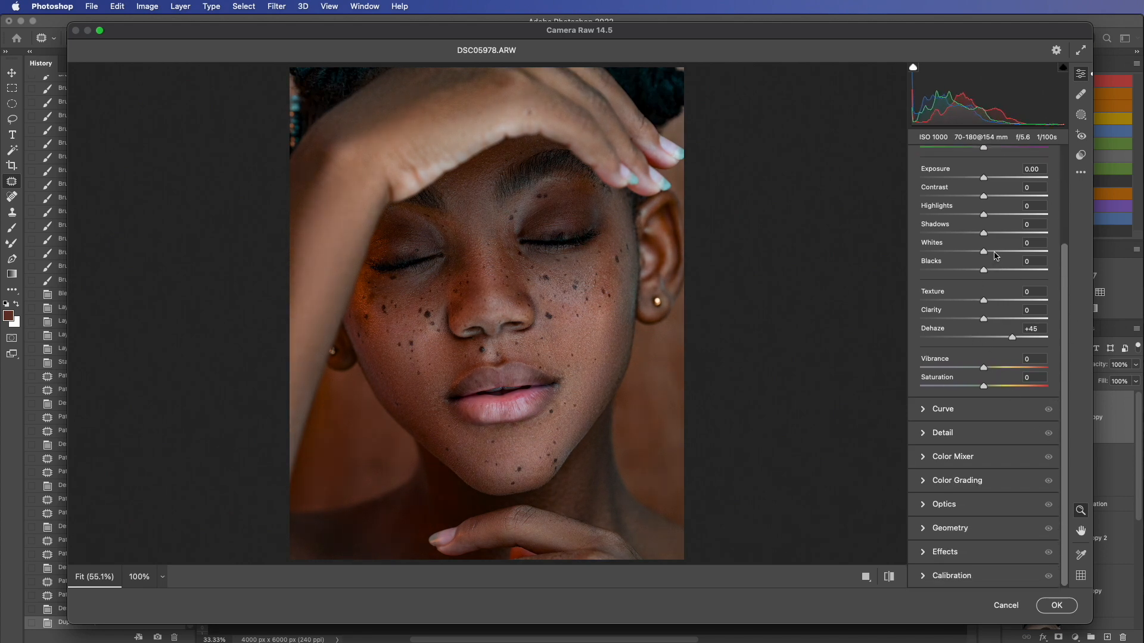
left_click(924, 457)
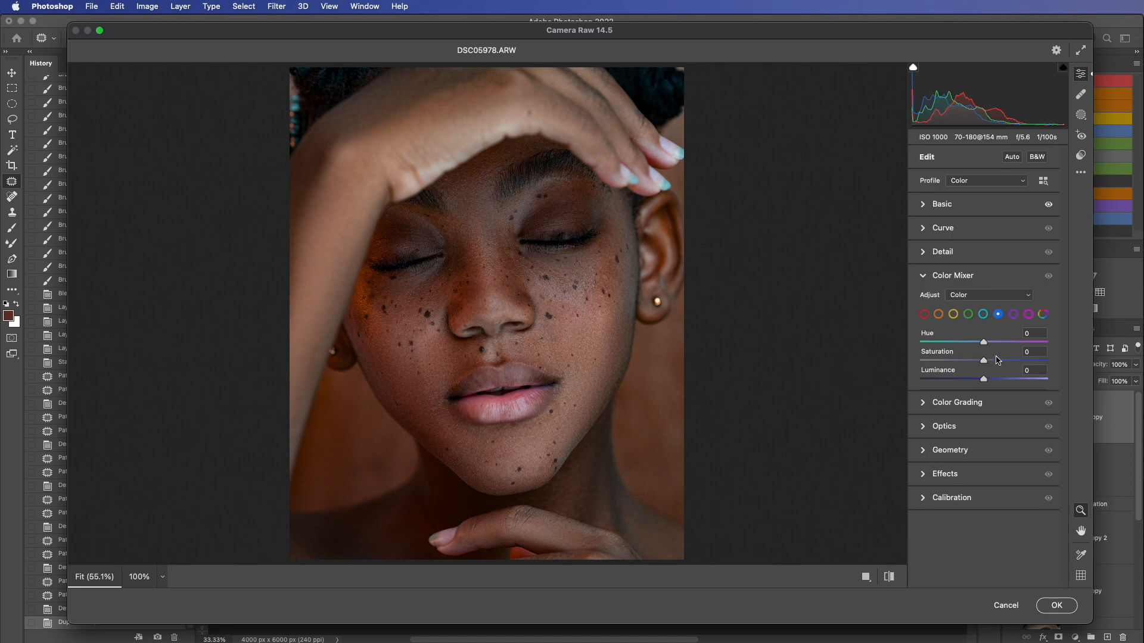
left_click(938, 315)
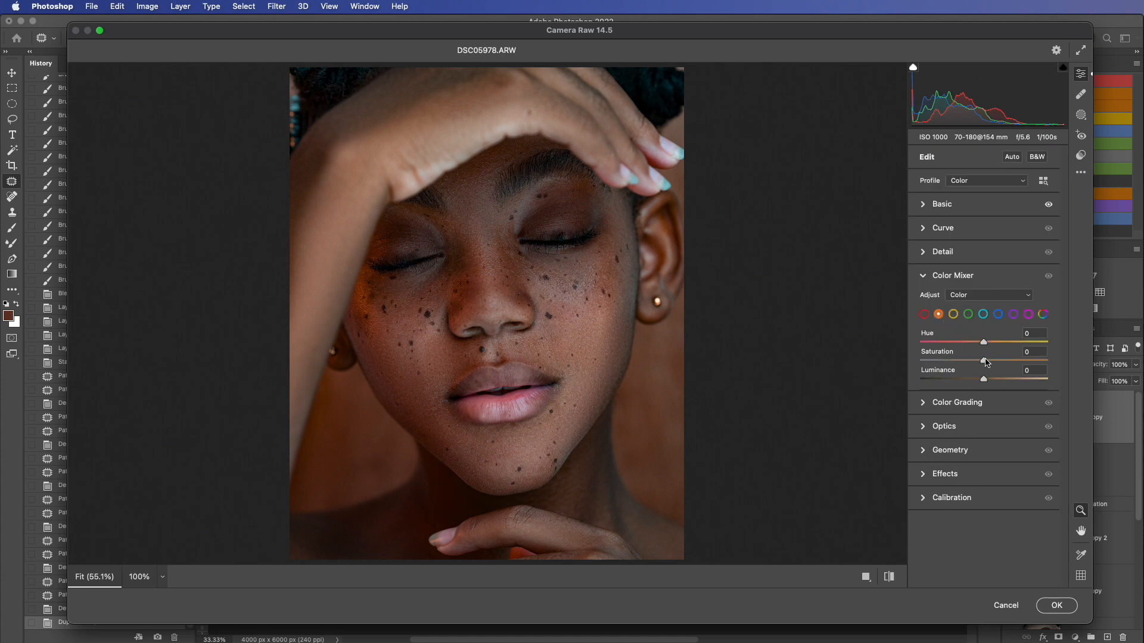
left_click_drag(985, 362, 1016, 372)
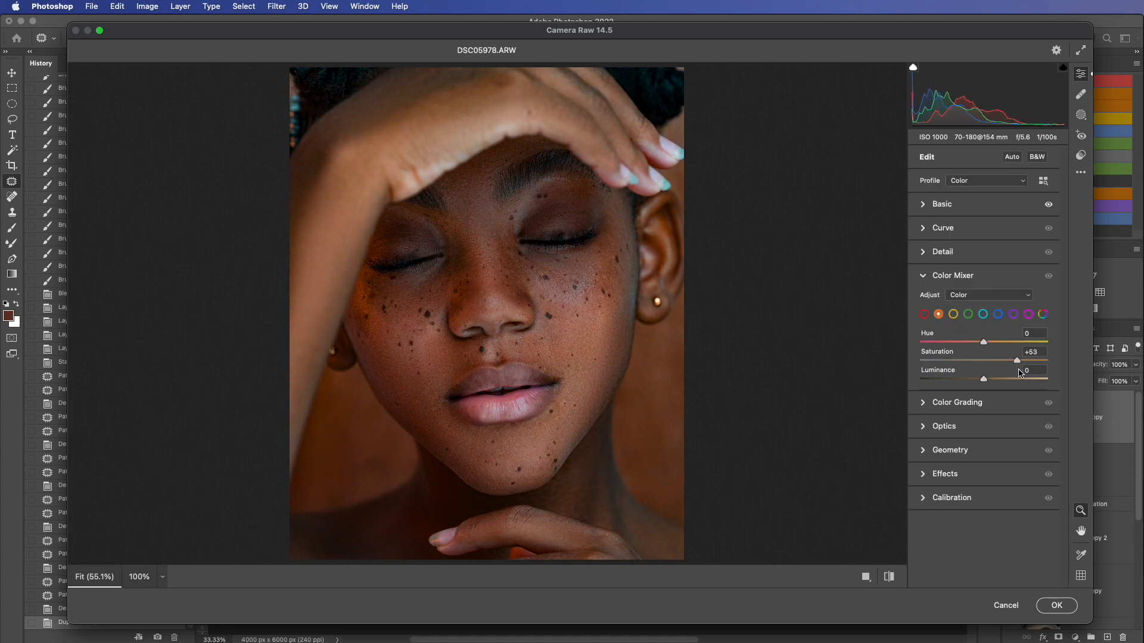
left_click(923, 314)
left_click_drag(985, 362, 1024, 370)
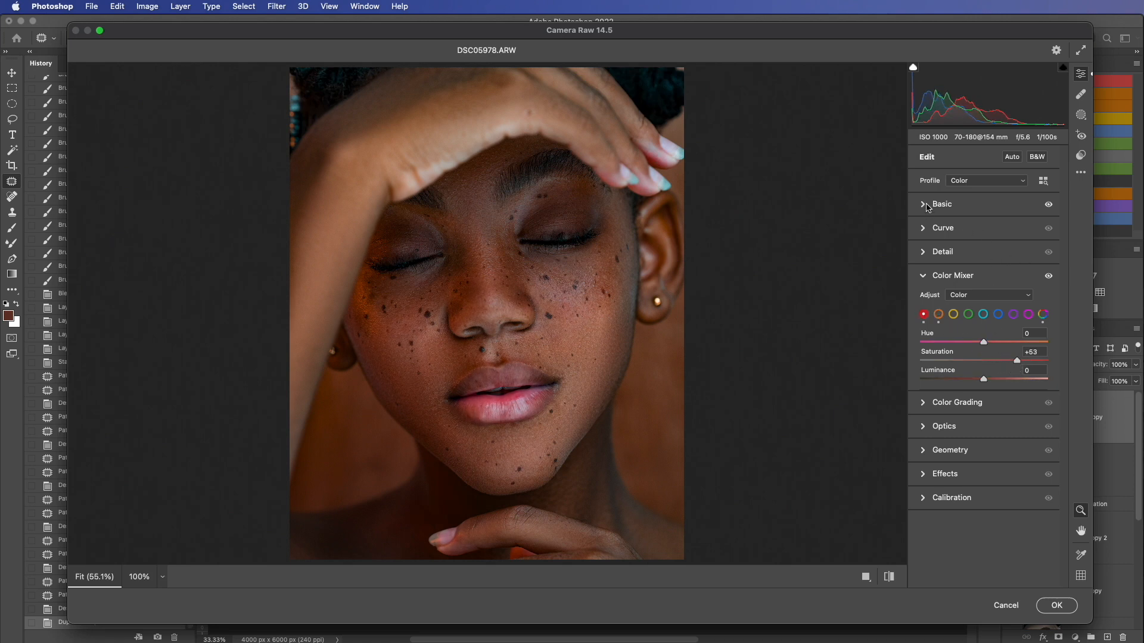
Step: Set Contrast to +16 and apply the Camera Raw adjustments to the layer
left_click(926, 207)
left_click_drag(985, 320, 1001, 324)
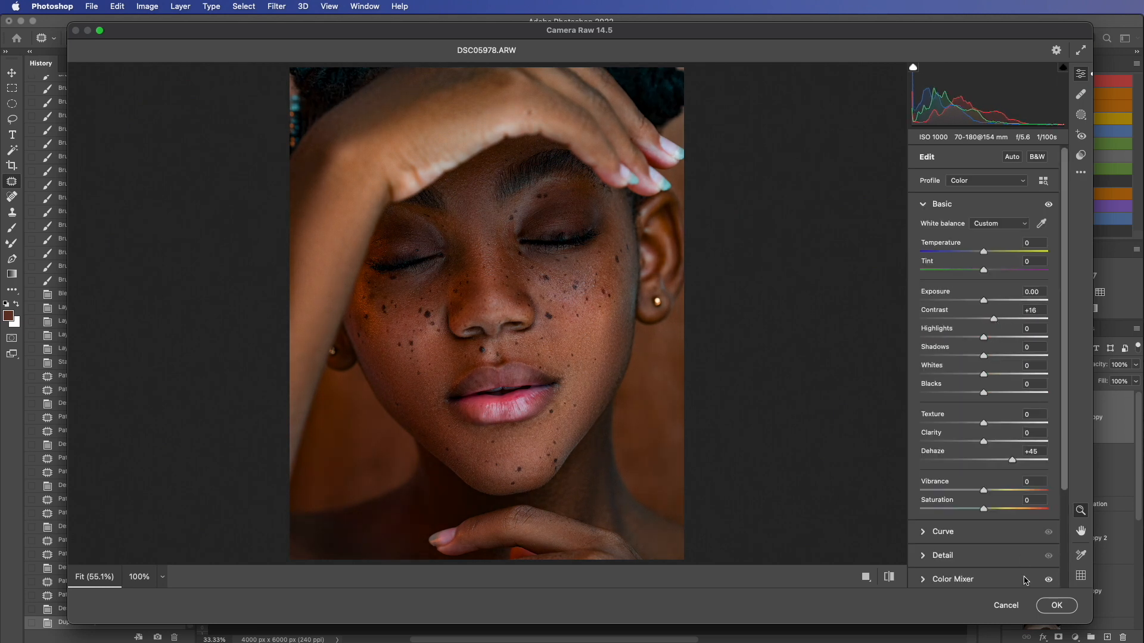
left_click(1055, 605)
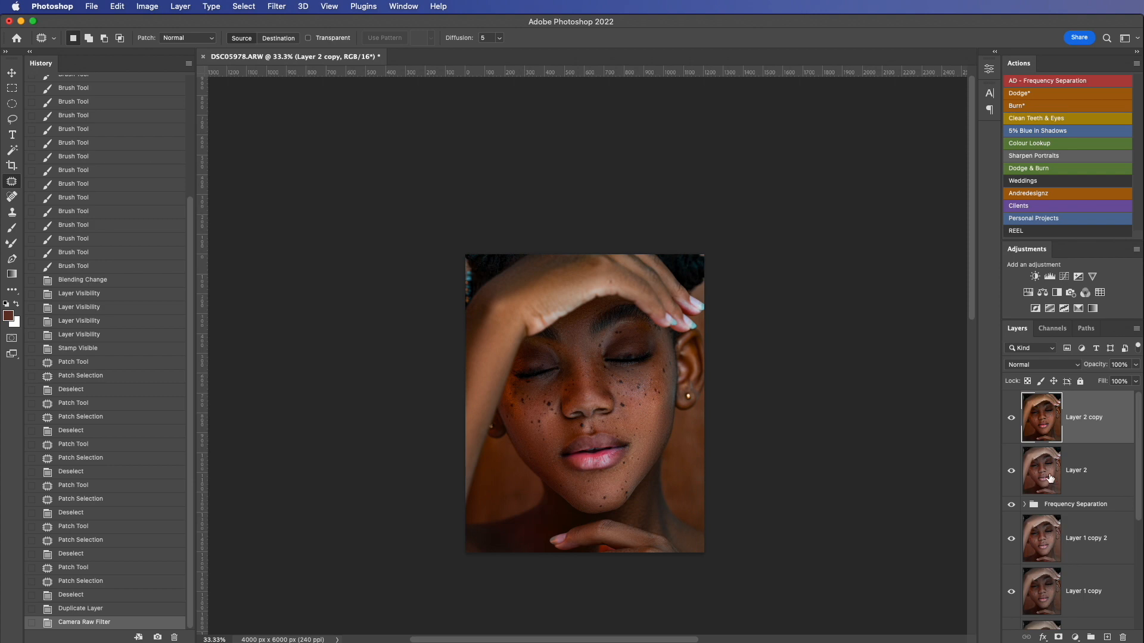
Step: Hide the toned Layer 2 copy behind a black layer mask and ready the Brush tool with 78% flow
key("alt")
left_click(1060, 638, "alt")
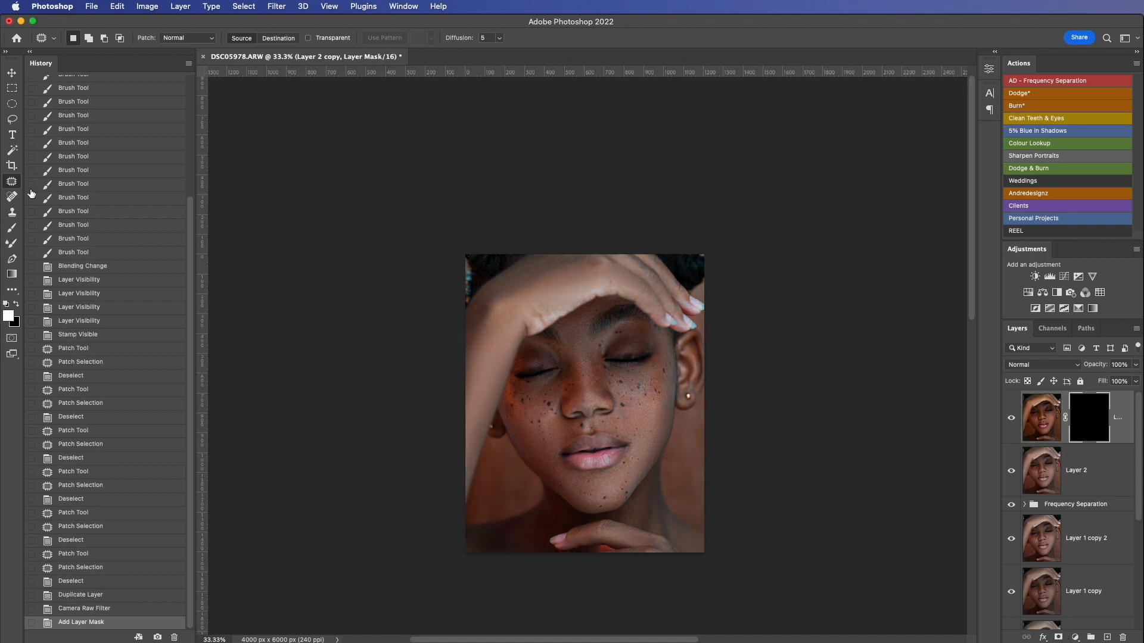
left_click(11, 229)
left_click_drag(349, 42, 386, 58)
left_click(337, 384)
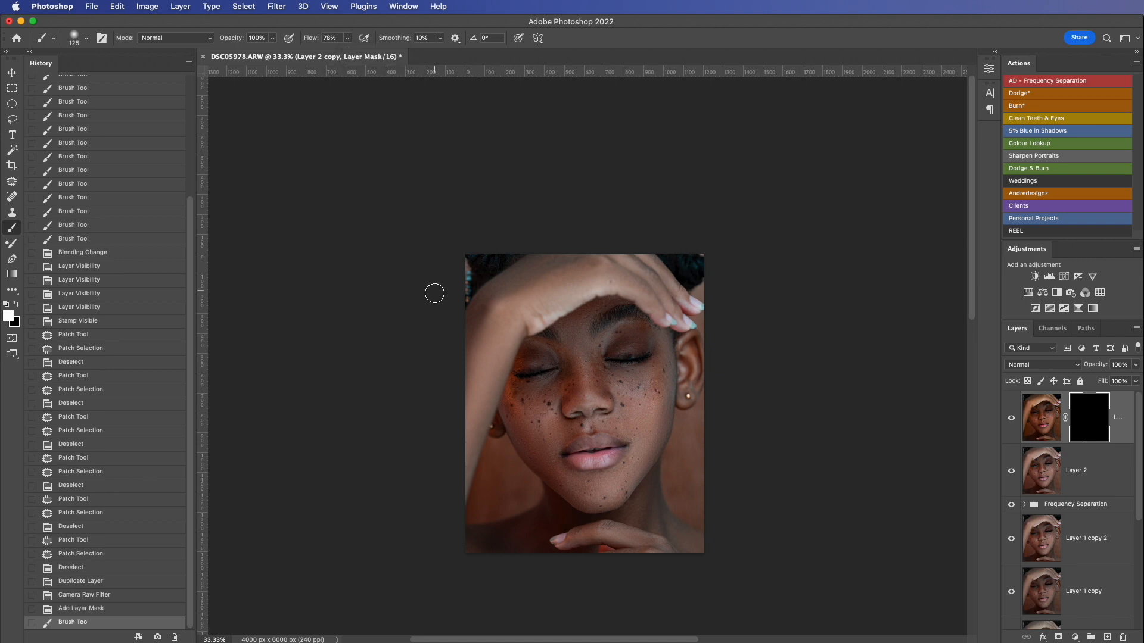
Step: Paint white on the mask with a 300 px brush to reveal the toning over the raised arm and hand
key("bracketright")
key("bracketright")
key("bracketright")
key("bracketright")
key("bracketright")
left_click_drag(484, 368, 449, 466)
mouse_move(450, 464)
left_mouse_down()
mouse_move(500, 317)
mouse_move(589, 292)
mouse_move(487, 302)
mouse_move(580, 278)
mouse_move(671, 304)
mouse_move(626, 259)
mouse_move(506, 281)
mouse_move(554, 291)
mouse_move(446, 409)
mouse_move(441, 488)
mouse_move(444, 444)
left_mouse_up()
mouse_move(470, 367)
left_mouse_down()
mouse_move(510, 302)
mouse_move(655, 284)
mouse_move(691, 314)
mouse_move(672, 286)
mouse_move(458, 318)
left_mouse_up()
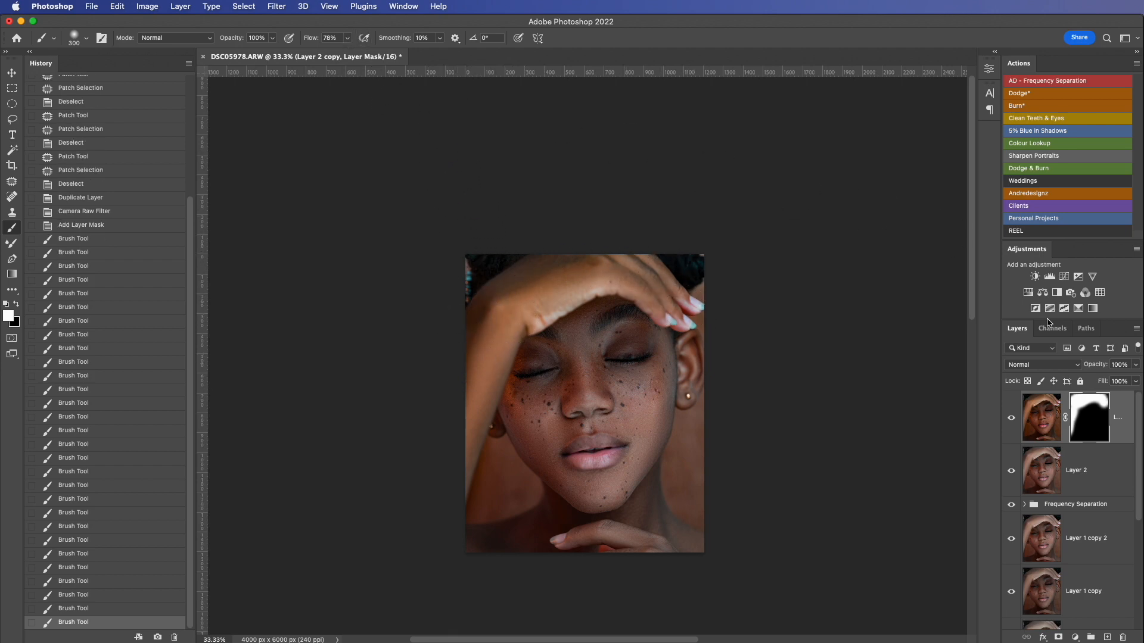
Step: Lower the opacity of the masked Layer 2 copy to about 65%
left_click(1136, 365)
left_click(1109, 381)
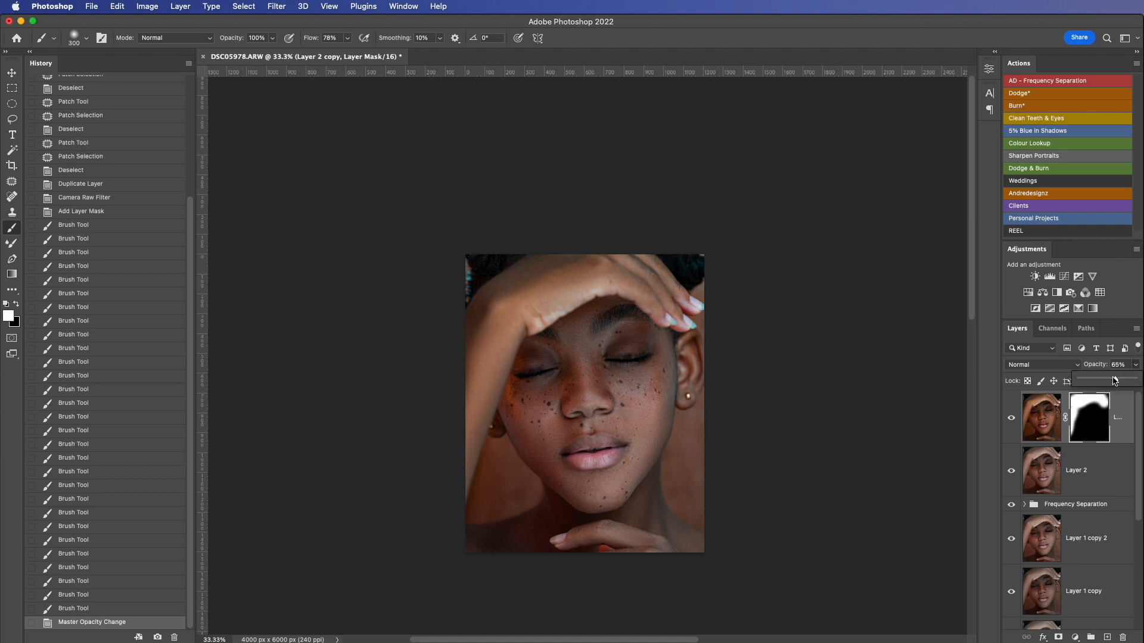
left_click_drag(1115, 382, 1119, 382)
Step: Delete the layer mask and the toned Layer 2 copy
key("Delete")
key("Delete")
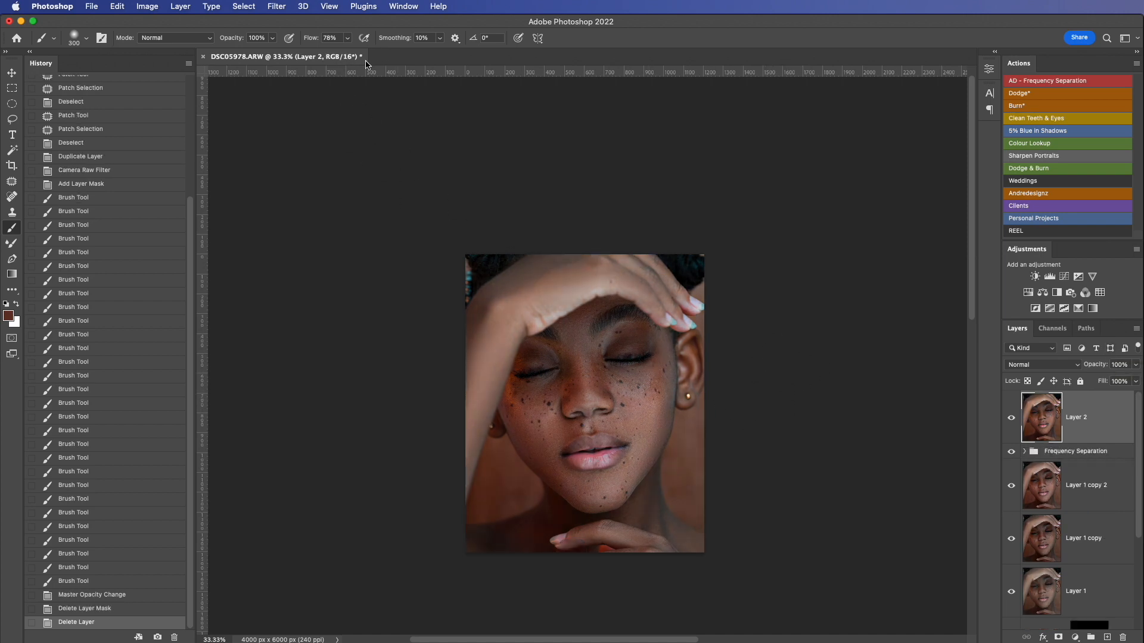
Step: Duplicate Layer 2 and apply the Warn Touch preset to the copy in Camera Raw at an amount of 140
key("super+j")
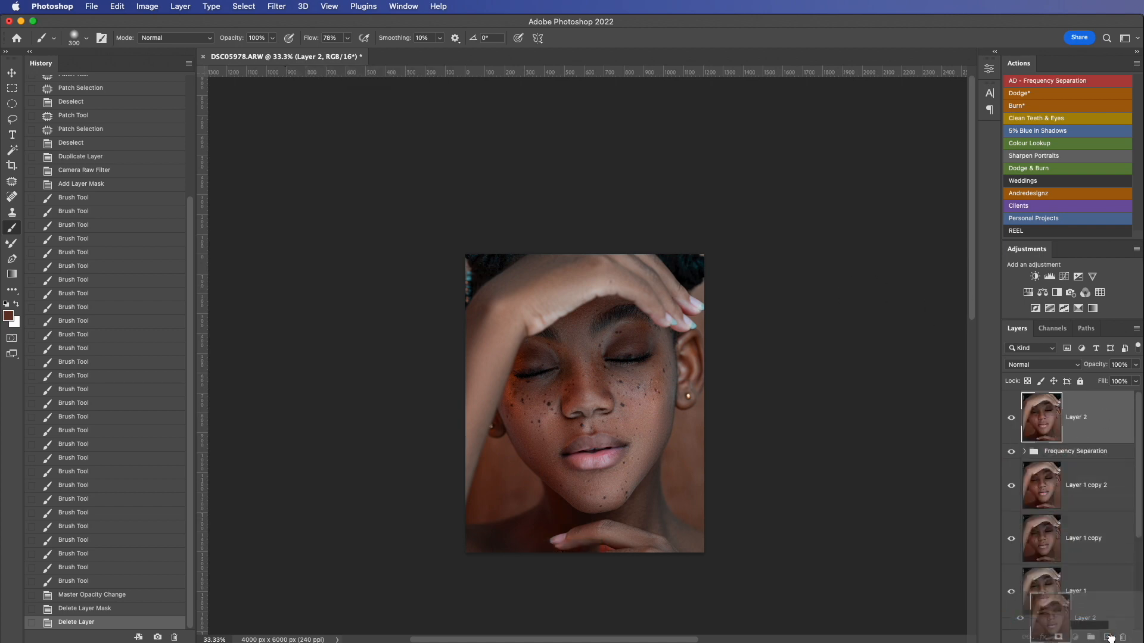
left_click(277, 7)
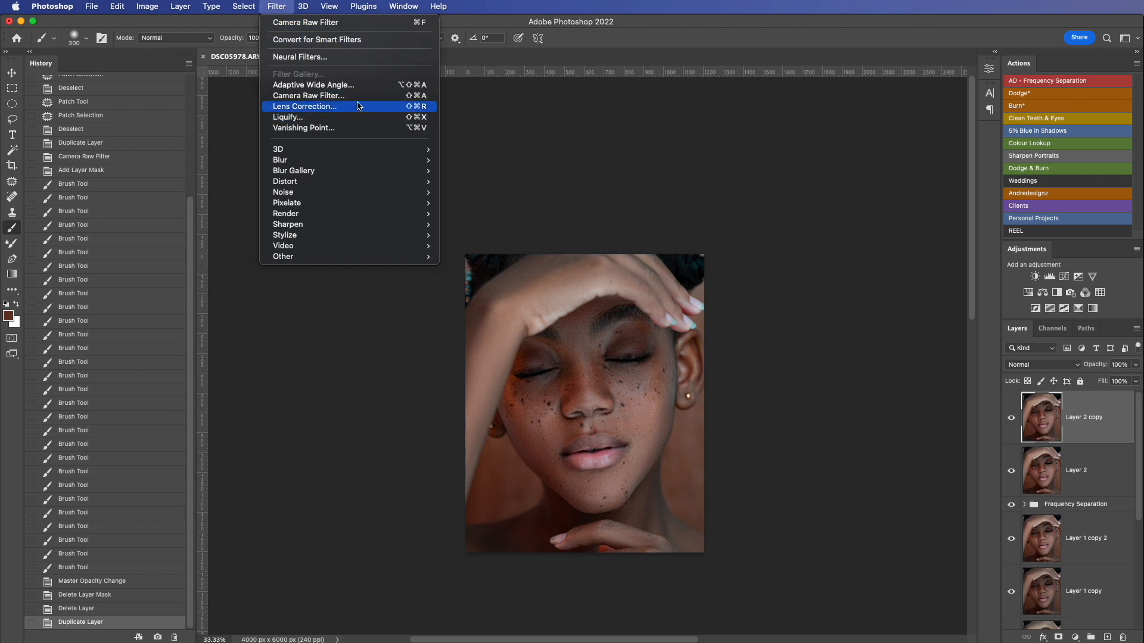
left_click(355, 96)
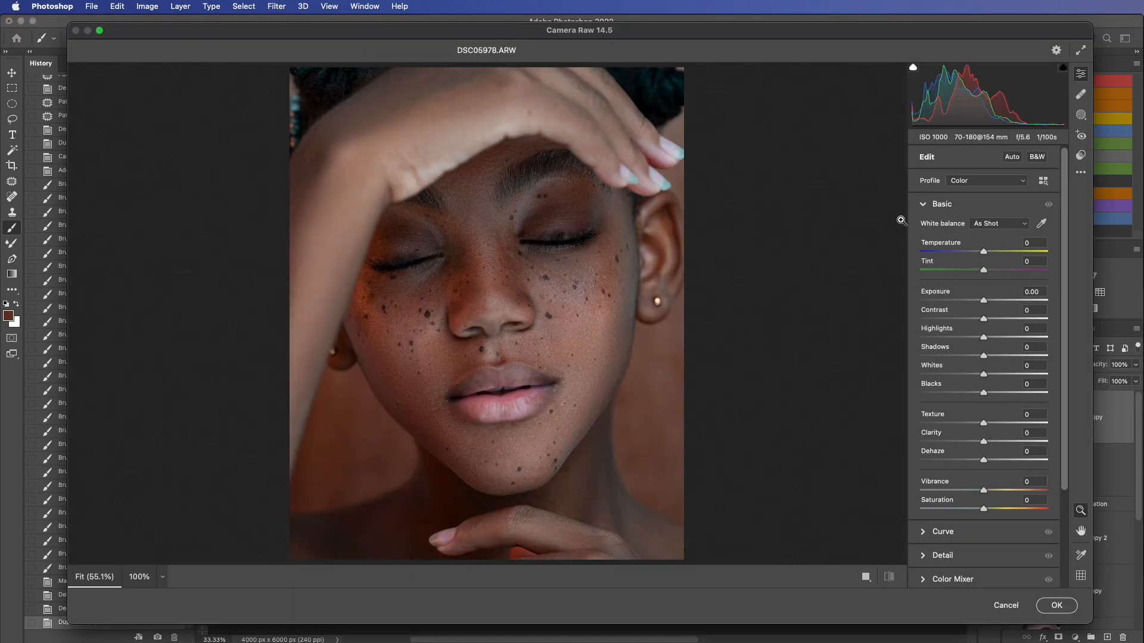
left_click(1081, 155)
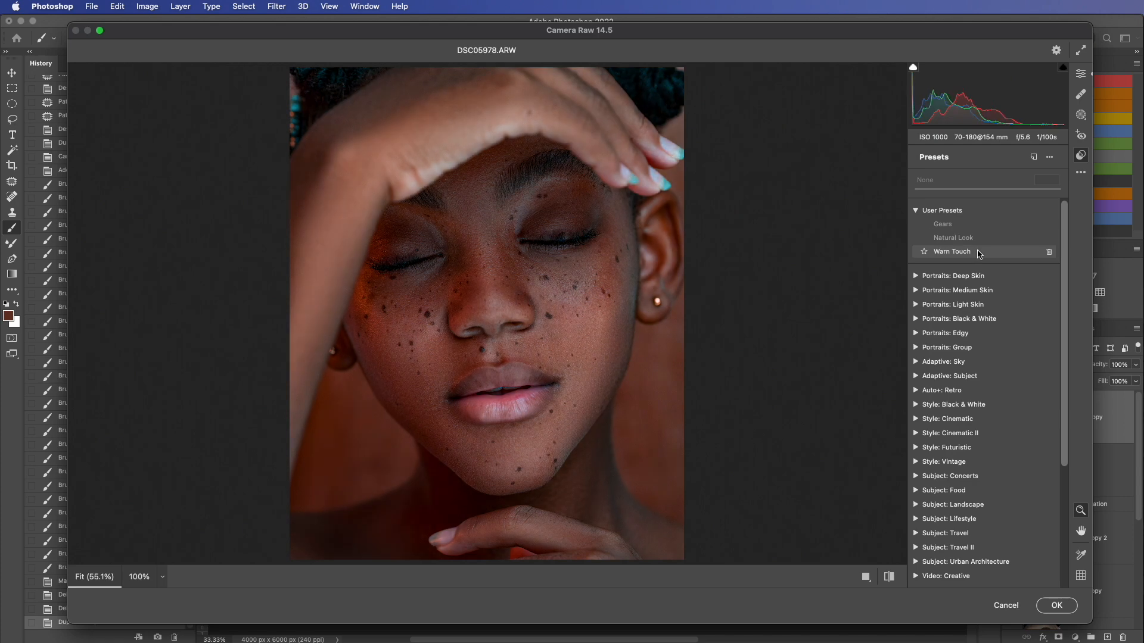
left_click(980, 252)
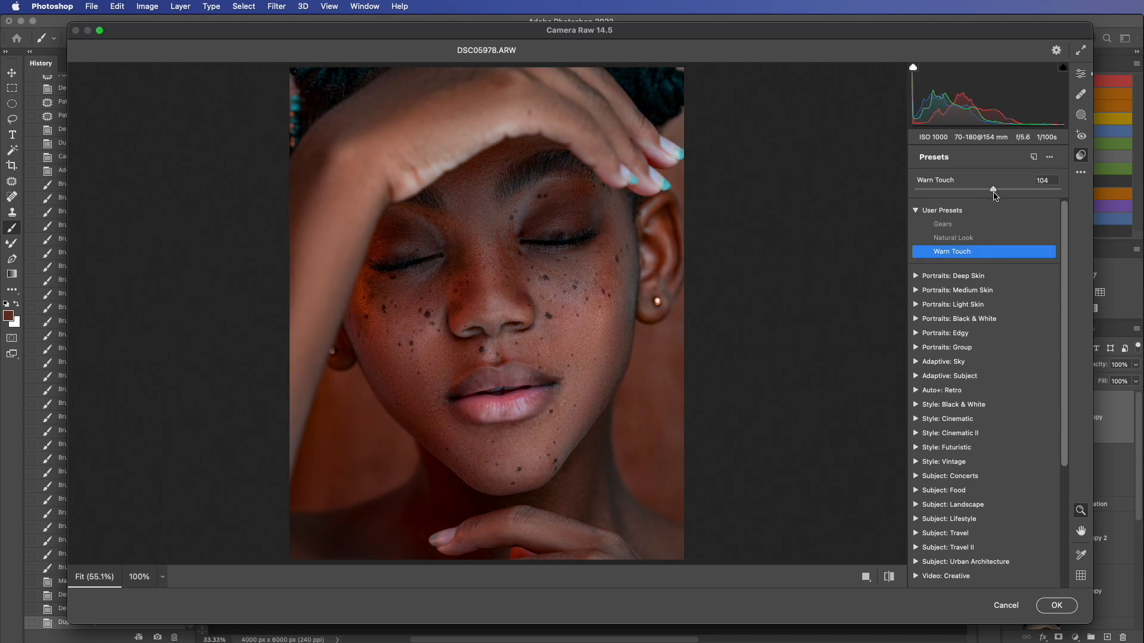
mouse_move(995, 195)
left_mouse_down()
mouse_move(1025, 202)
mouse_move(1015, 202)
left_mouse_up()
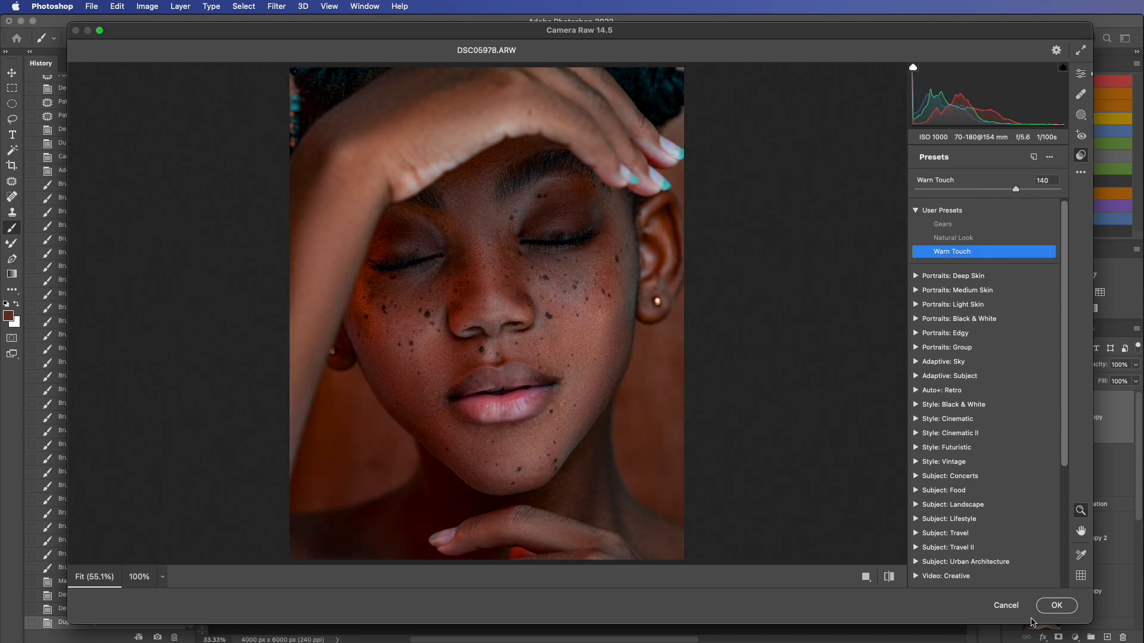
left_click(1057, 605)
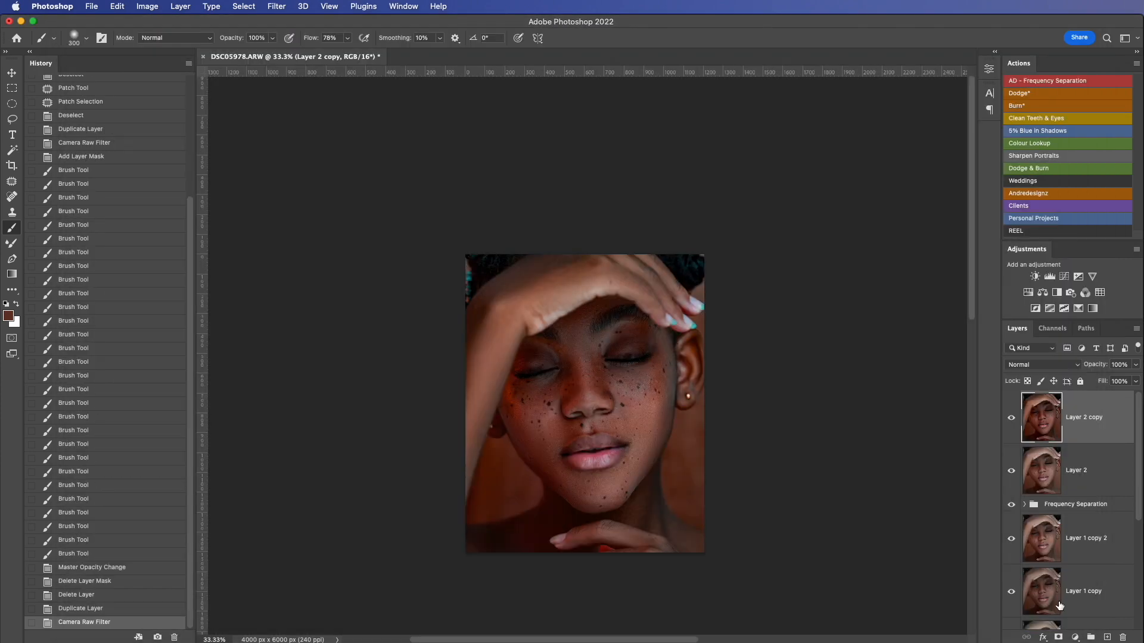
Step: Reveal the warm toning only on the raised arm and hand through a black layer mask, with the layer at 57% opacity
left_click(1059, 636, "alt")
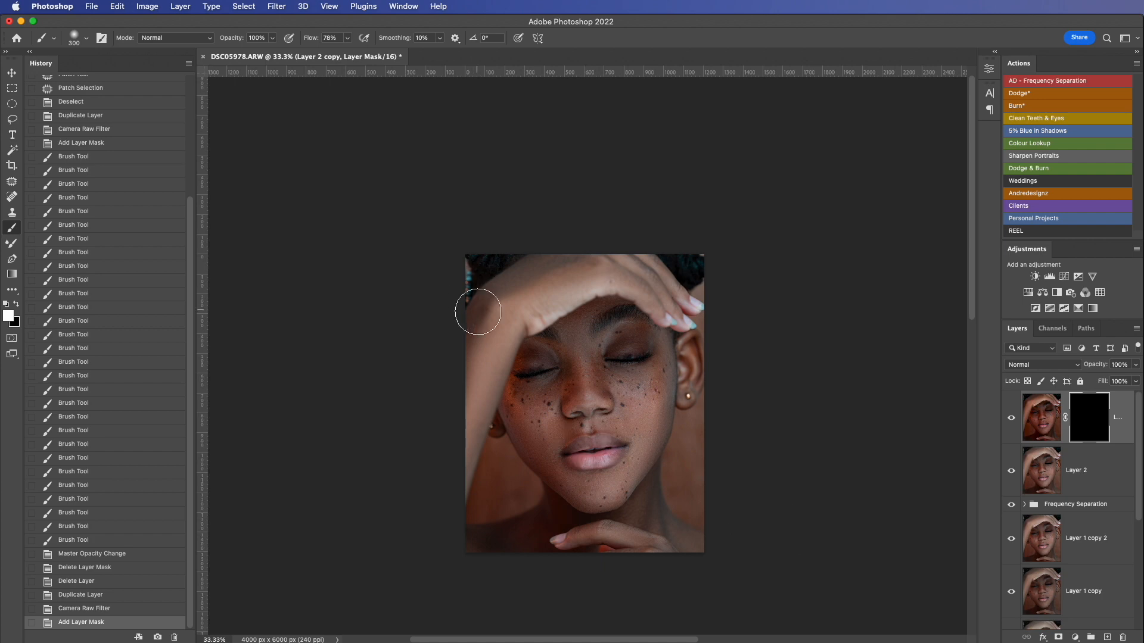
mouse_move(480, 350)
left_mouse_down()
mouse_move(447, 490)
mouse_move(473, 380)
mouse_move(503, 318)
mouse_move(540, 285)
mouse_move(587, 263)
mouse_move(624, 263)
mouse_move(676, 301)
left_mouse_up()
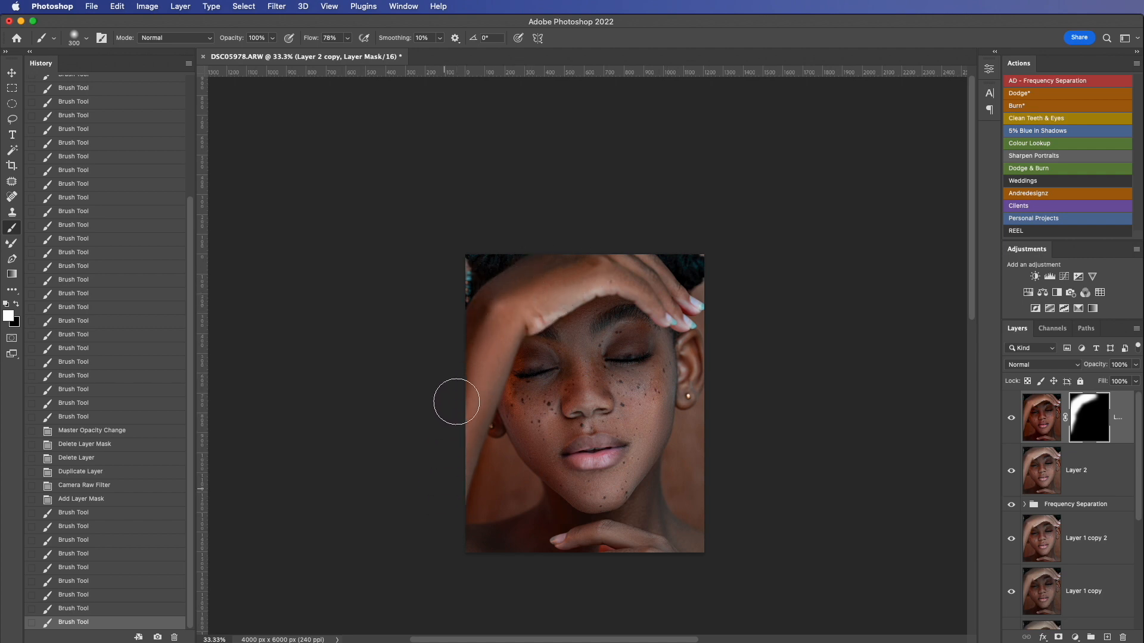
mouse_move(457, 402)
left_mouse_down()
mouse_move(557, 281)
mouse_move(626, 273)
mouse_move(677, 297)
left_mouse_up()
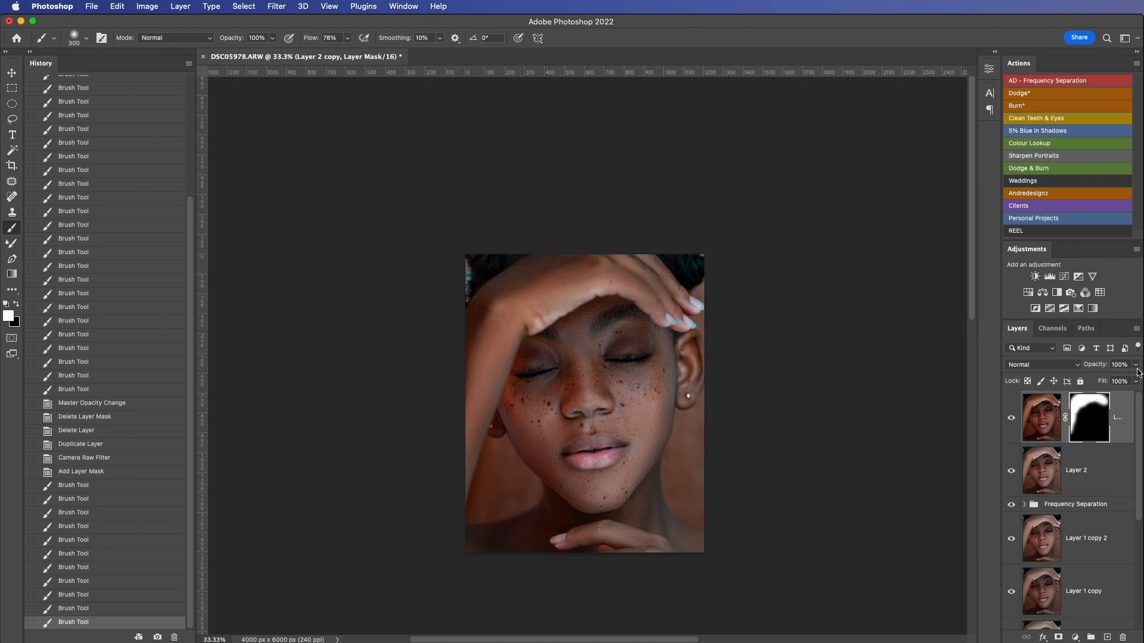
left_click_drag(1136, 367, 1111, 382)
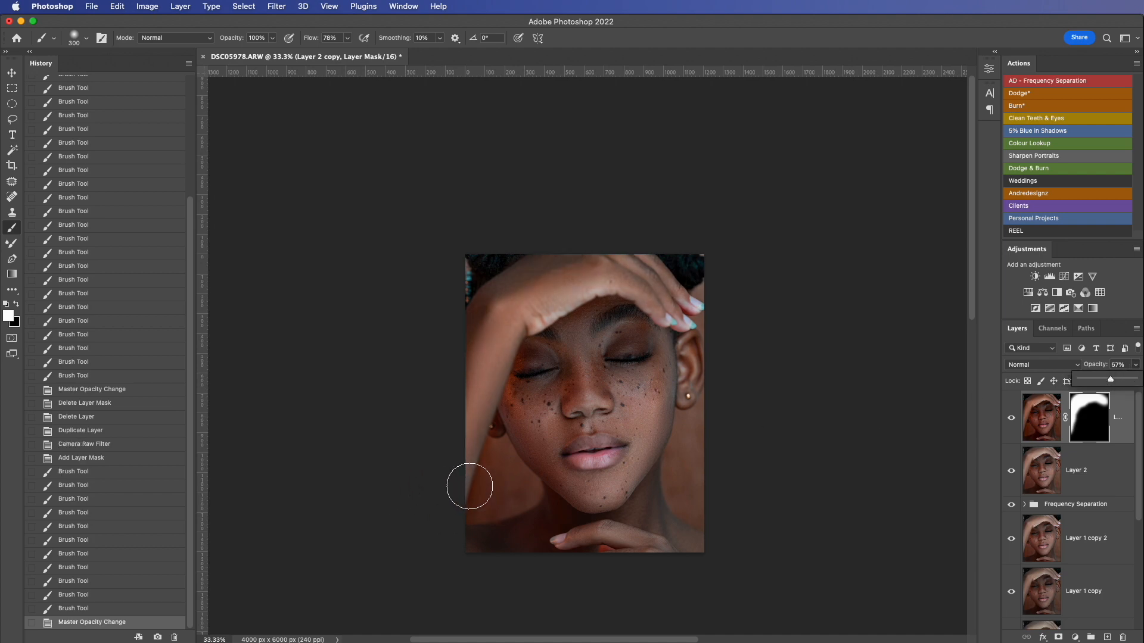
Step: Paint black on the mask with a 100 px brush to remove the toning from the background between the arm and jaw
key("x")
key("bracketleft")
key("bracketleft")
key("bracketleft")
key("bracketleft")
key("bracketleft")
key("bracketleft")
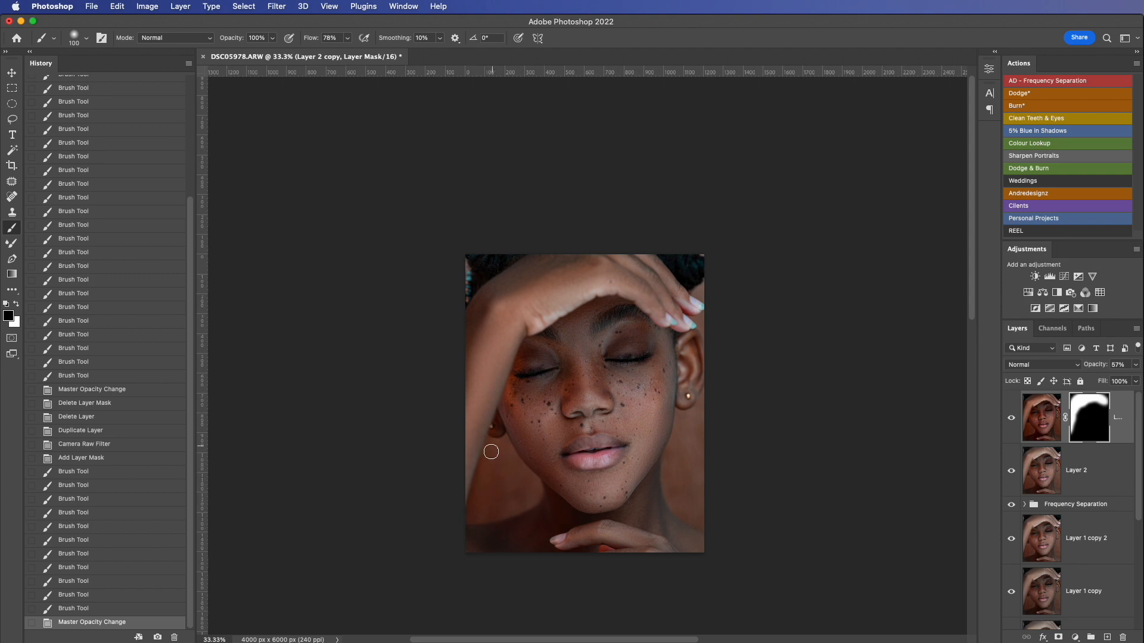
left_click(498, 459)
left_click_drag(498, 456, 496, 430)
left_click_drag(499, 438, 506, 470)
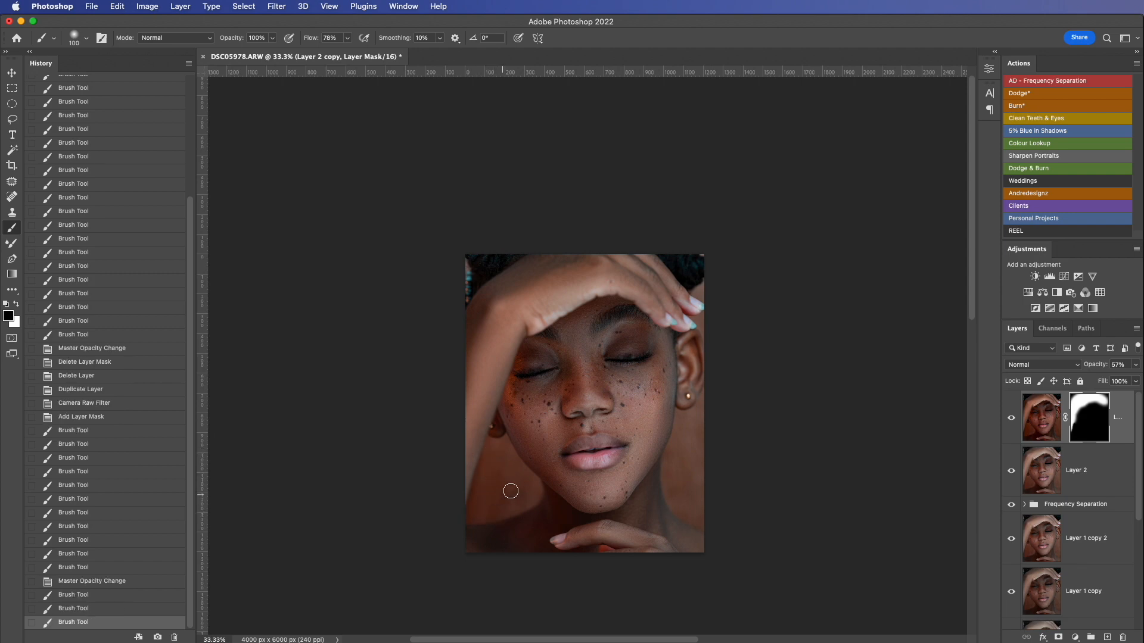
Step: Compare the retouched portrait with the original by isolating the Background layer's visibility, restoring all layers when done
scroll(622, 480, "down", 2)
scroll(628, 484, "up", 5)
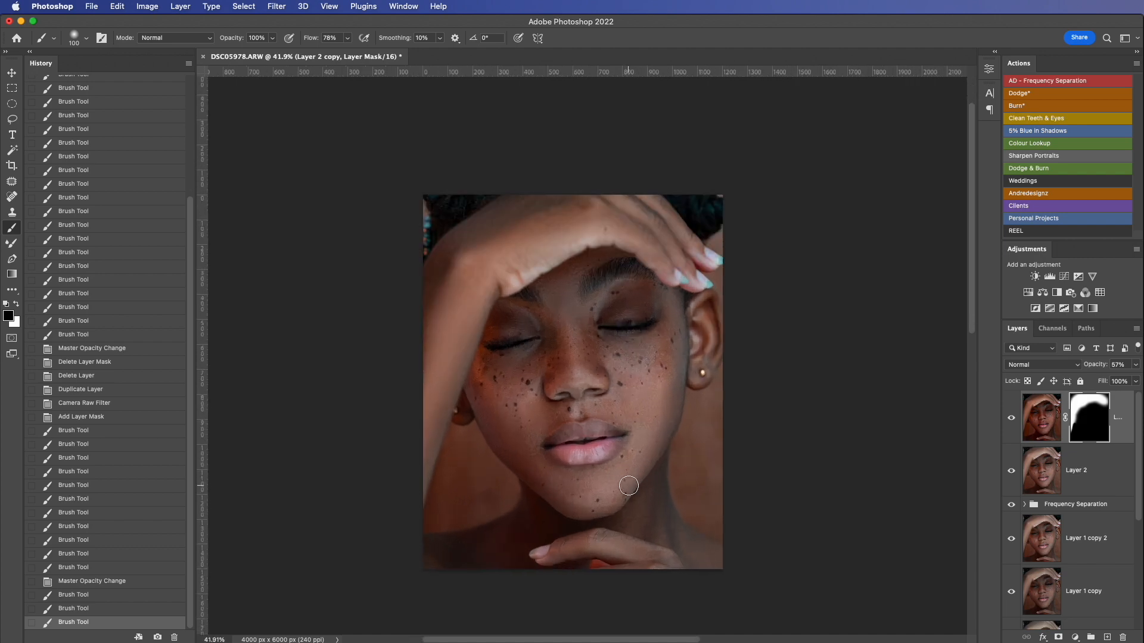
left_click_drag(648, 505, 656, 480)
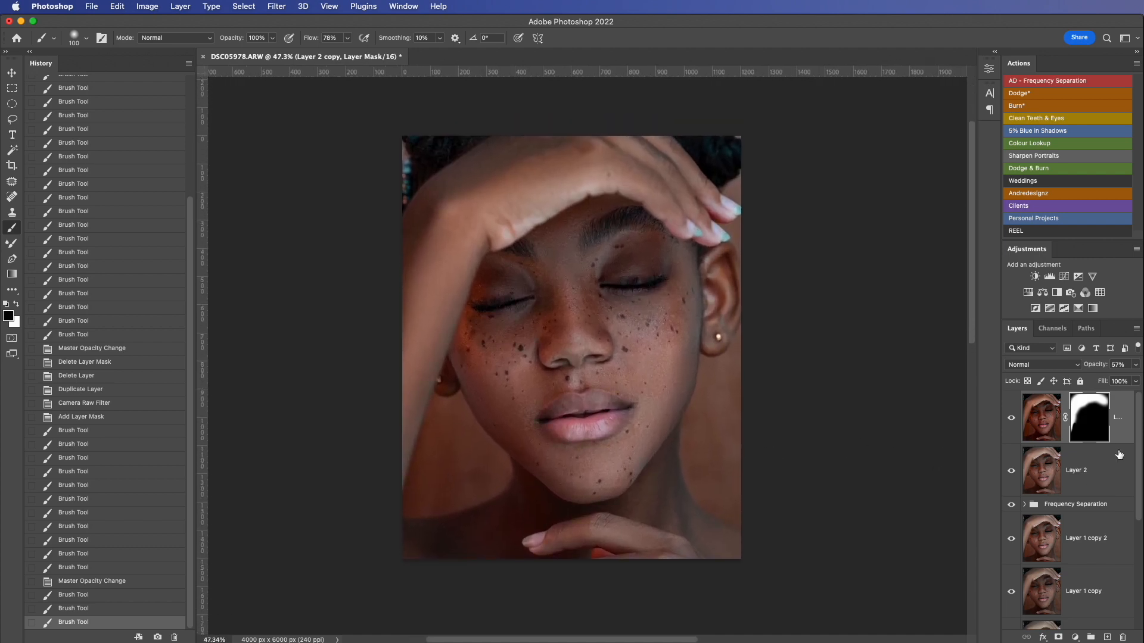
scroll(1119, 454, "down", 5)
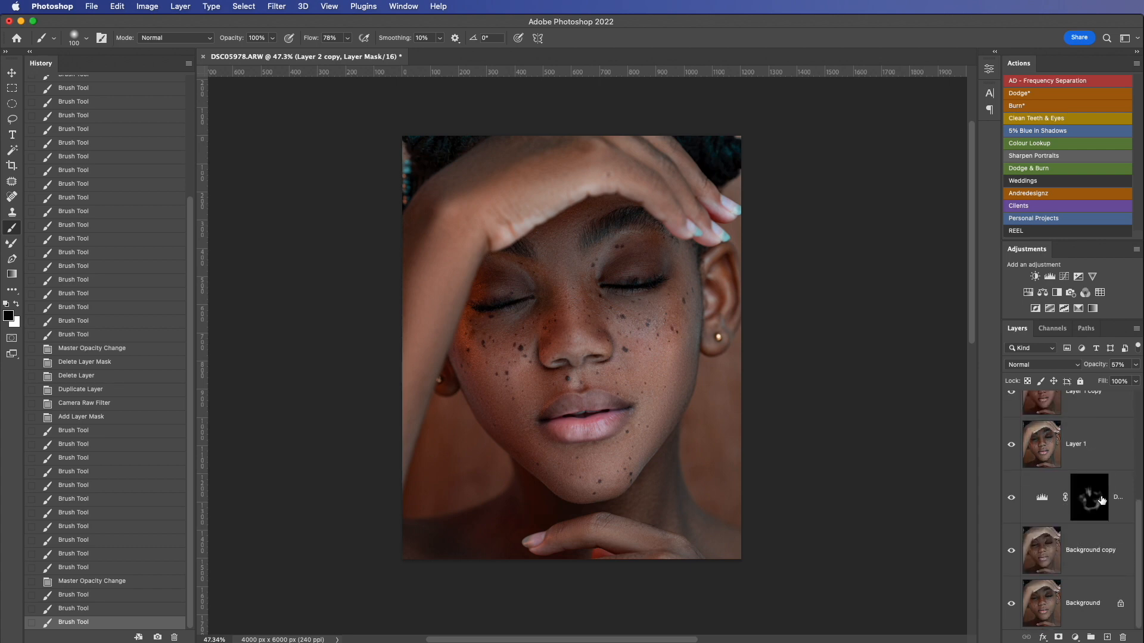
key("alt")
left_click(1010, 604, "alt")
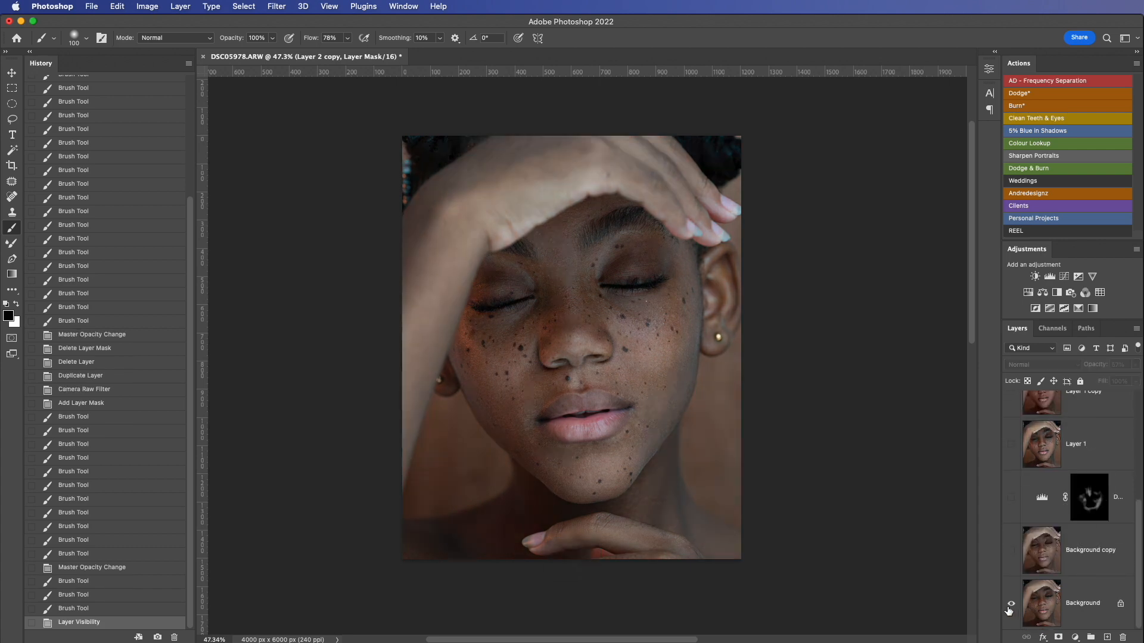
left_click(1011, 604, "alt")
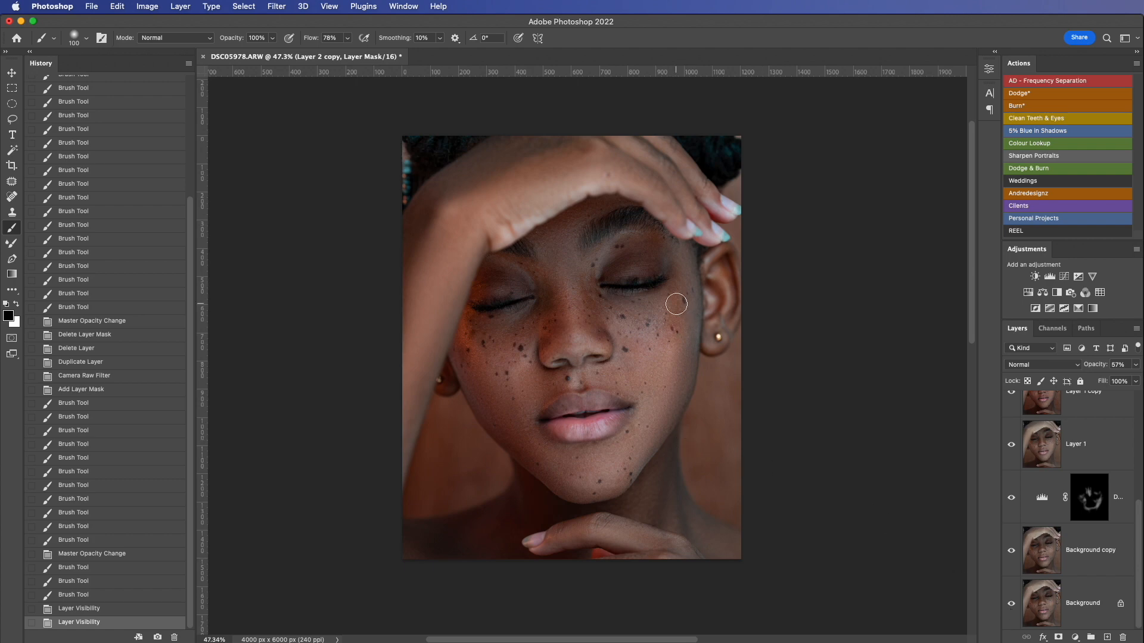
Step: Delete the existing Frequency Separation group from the layer stack
scroll(679, 321, "up", 5)
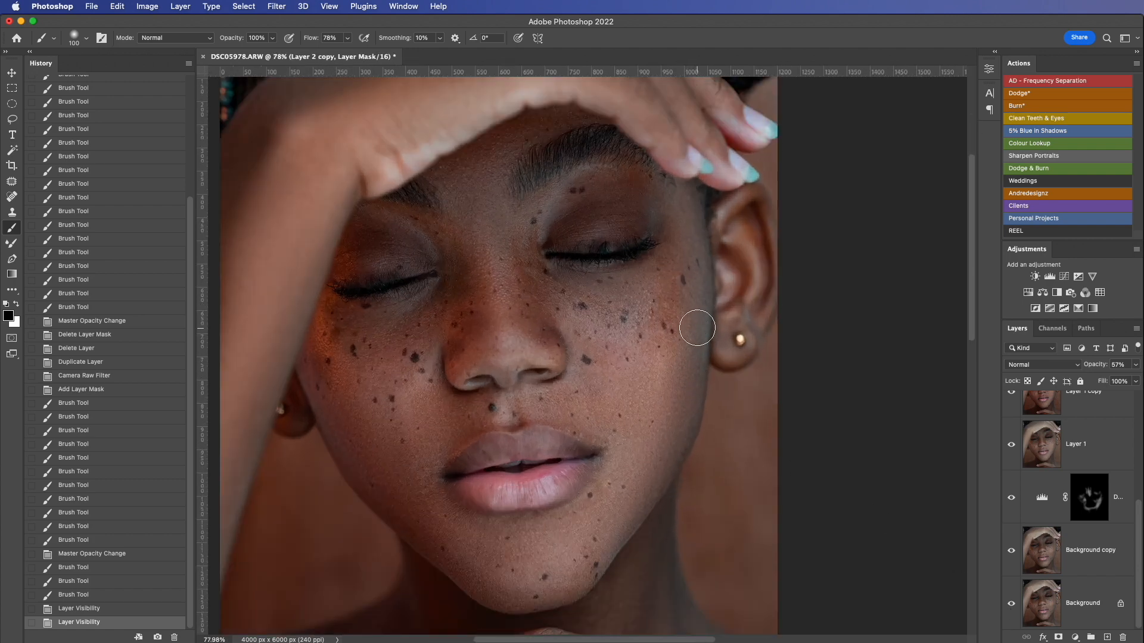
scroll(1089, 508, "up", 1)
scroll(1089, 508, "up", 4)
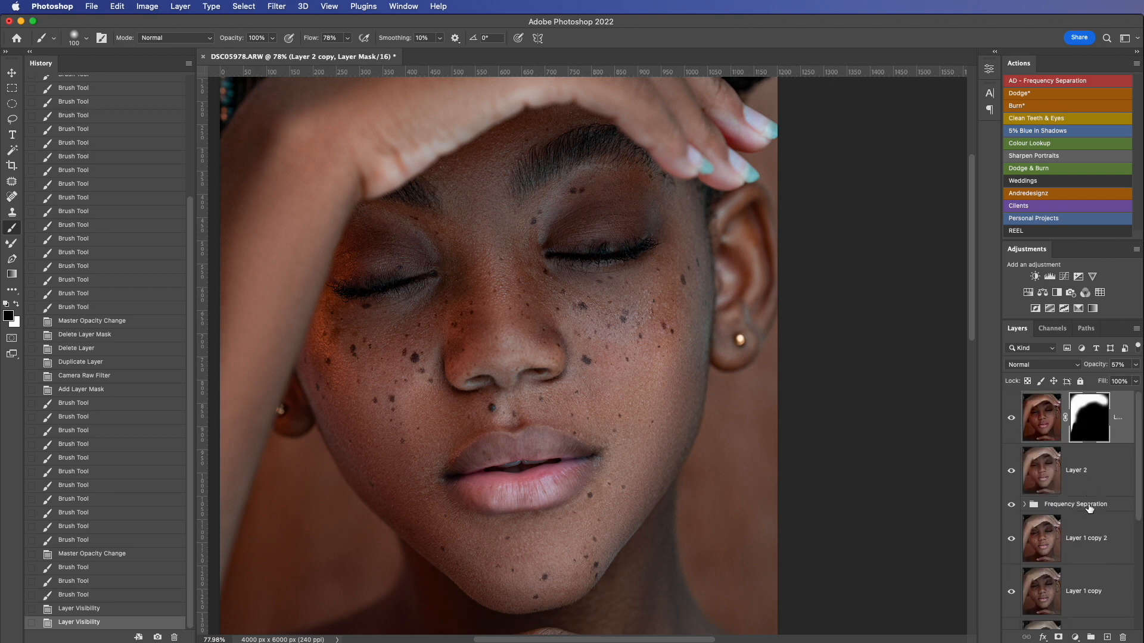
left_click(1091, 511)
key("Delete")
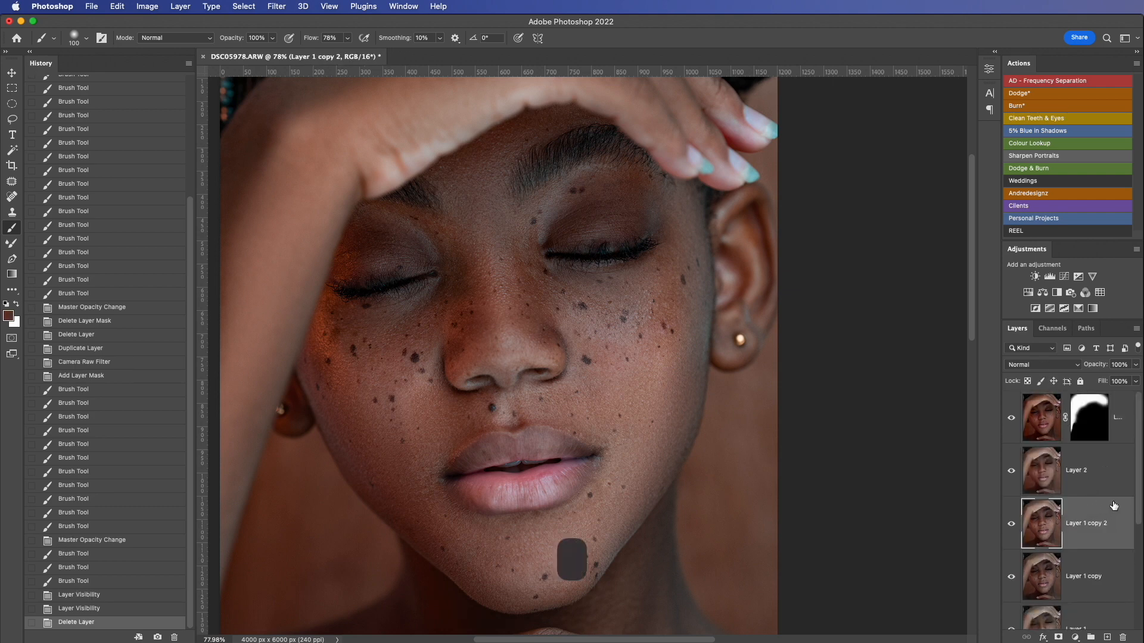
Step: Run the AD - Frequency Separation action above the topmost layer with a 6.4 px Gaussian Blur, and switch to the Mixer Brush
left_click(1127, 398)
left_click(1056, 84)
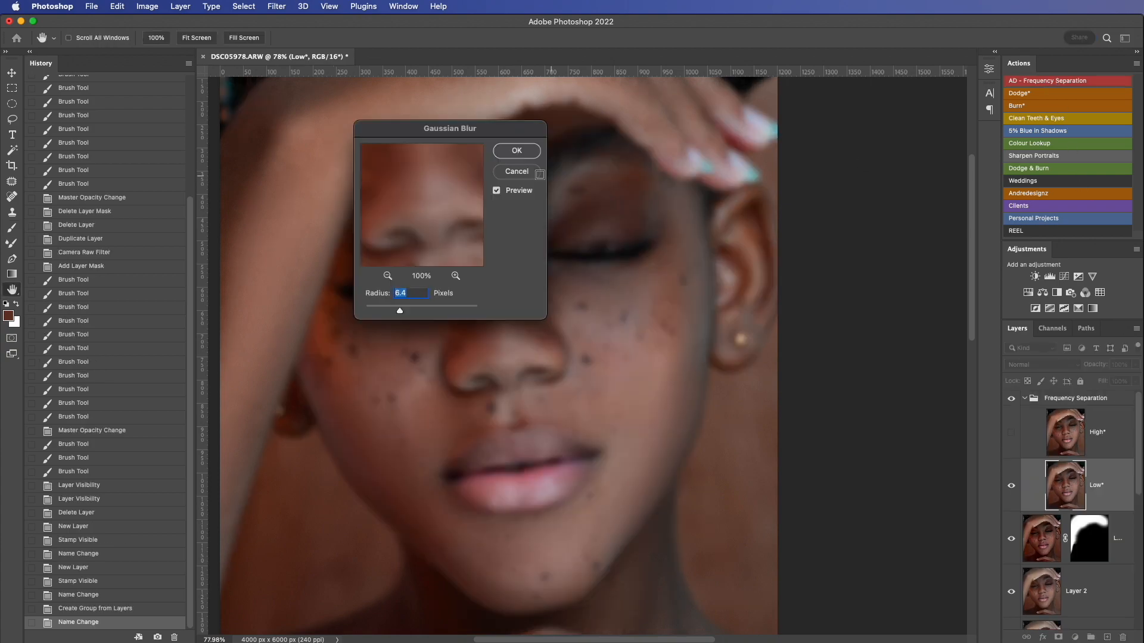
left_click(516, 151)
left_click(7, 245)
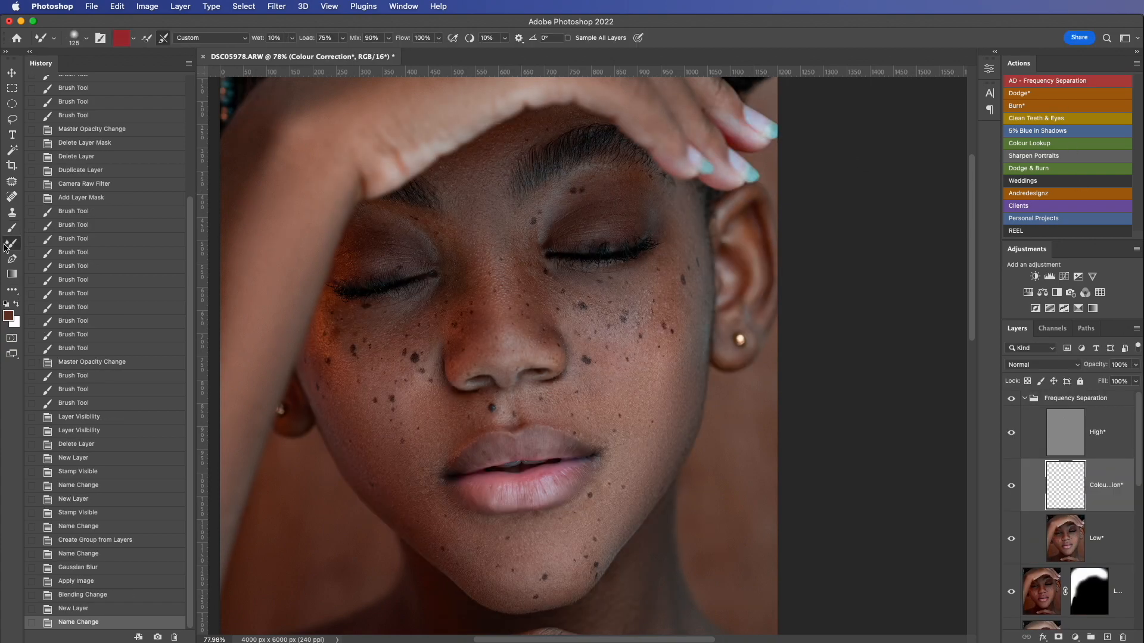
key("bracketright")
key("bracketright")
key("bracketleft")
key("bracketleft")
key("bracketleft")
key("bracketleft")
left_click_drag(684, 345, 682, 390)
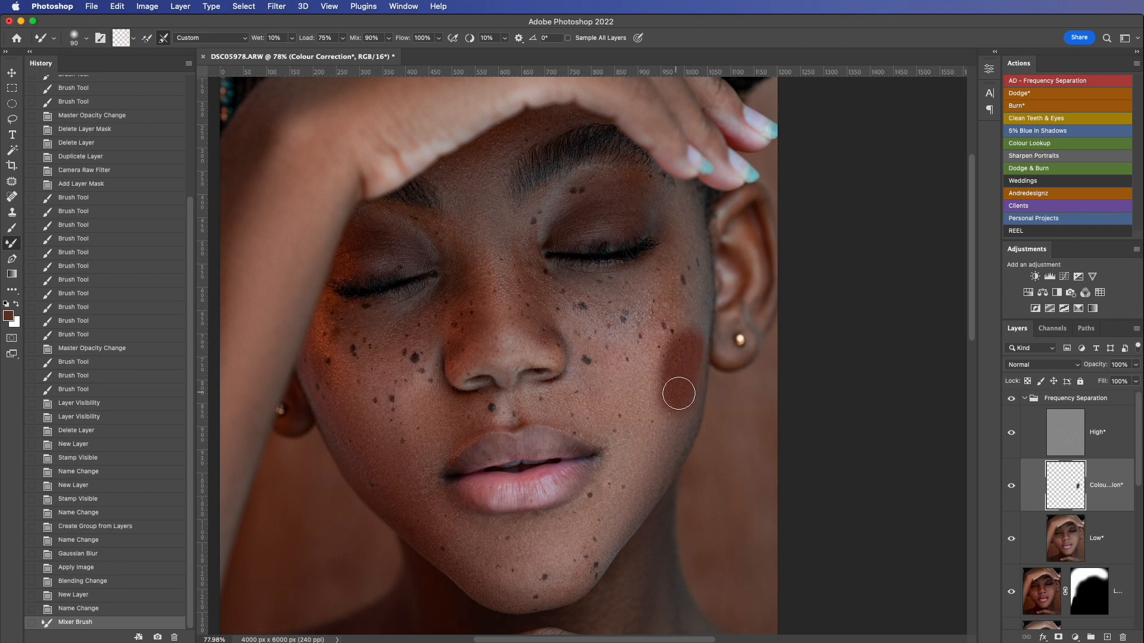
key("super+z")
Step: Blend the tones on the cheek and jaw edge below the ear on the Low layer with the Mixer Brush, reducing it to 100 px
left_click(1098, 544)
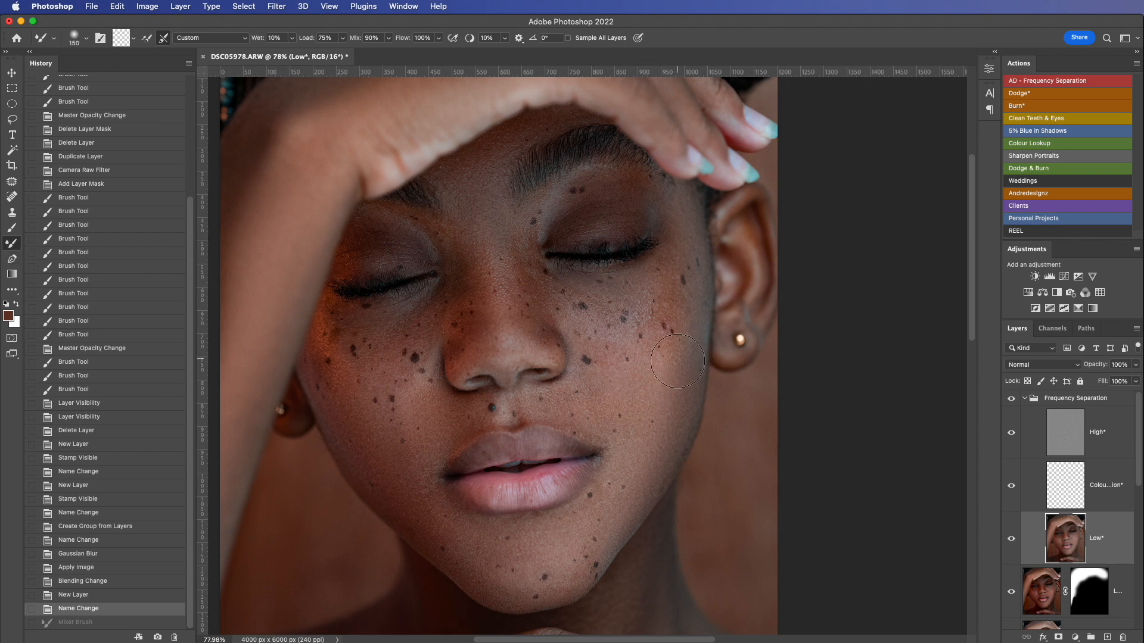
left_click_drag(646, 450, 662, 420)
key("[")
key("[")
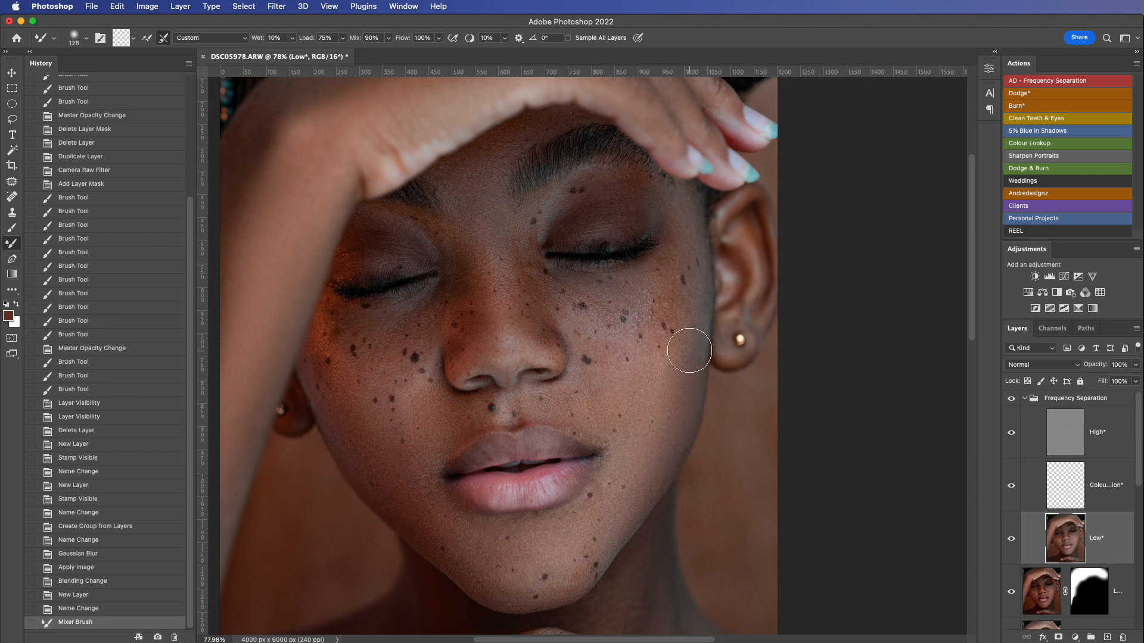
mouse_move(695, 322)
left_mouse_down()
mouse_move(683, 370)
mouse_move(681, 301)
mouse_move(670, 290)
mouse_move(695, 372)
left_mouse_up()
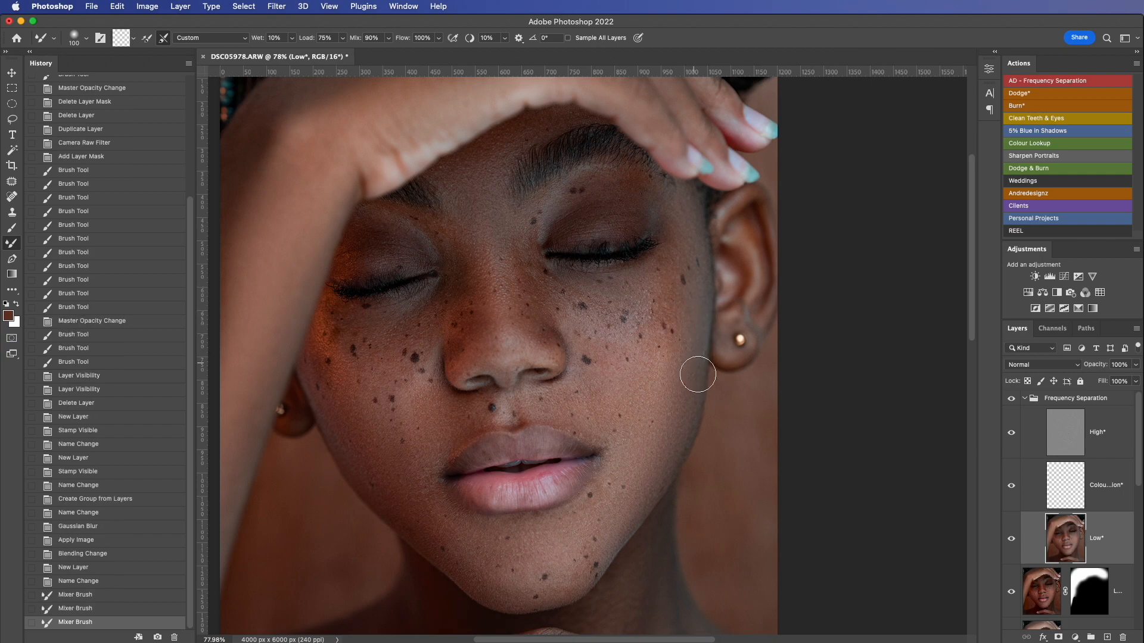
left_click_drag(664, 419, 654, 433)
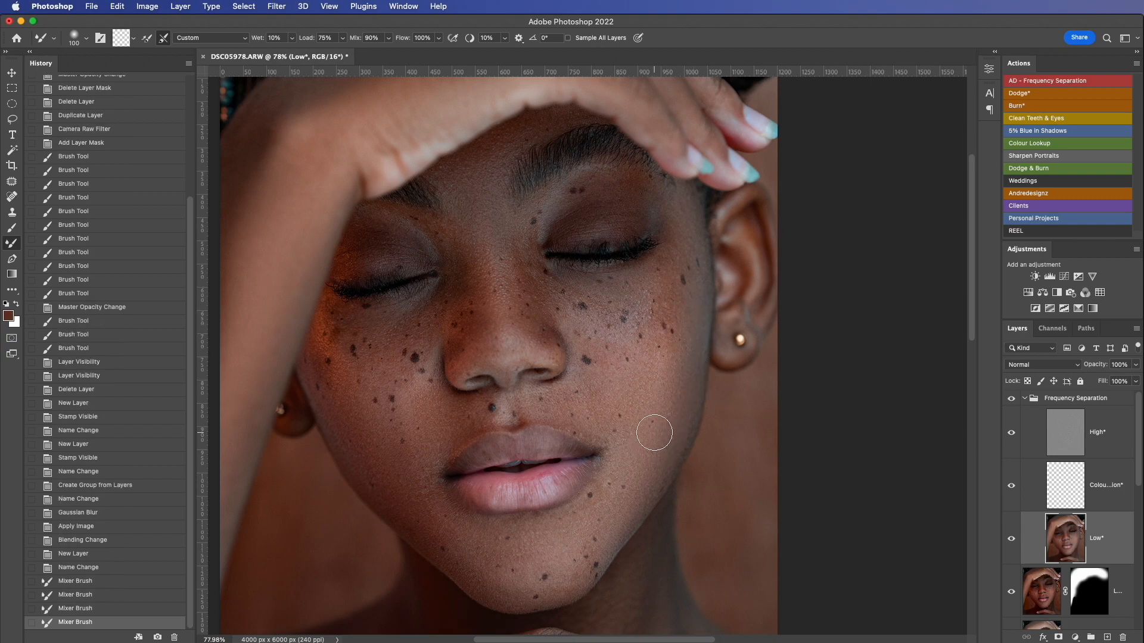
Step: Float the document in its own window and duplicate the image with all its layers as DSC05978 copy
scroll(654, 433, "down", 5)
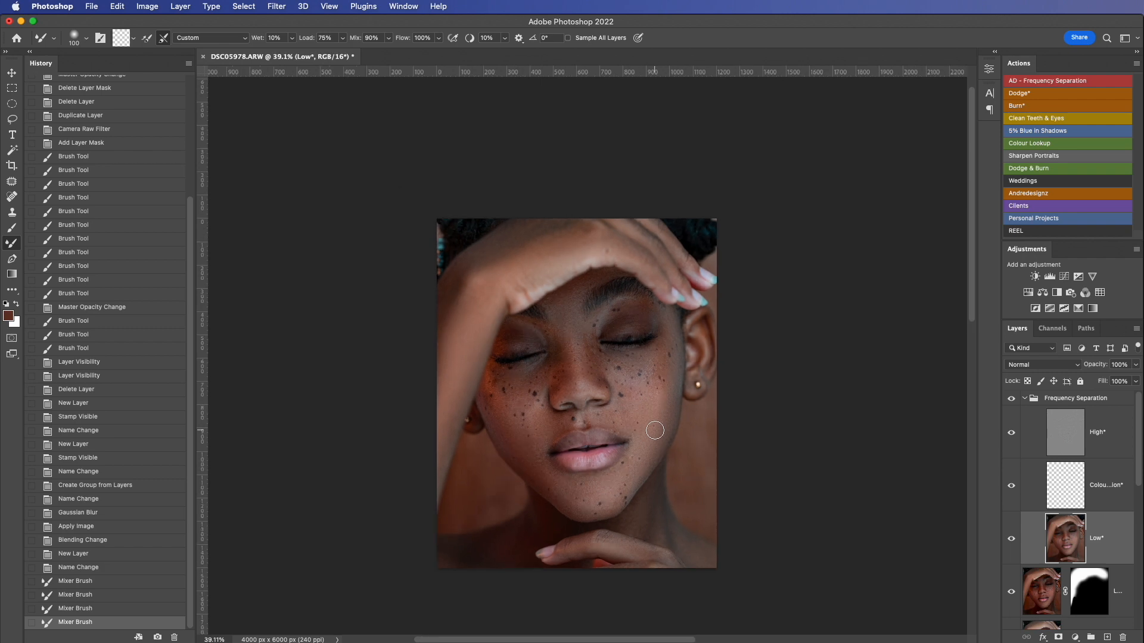
scroll(654, 430, "down", 1)
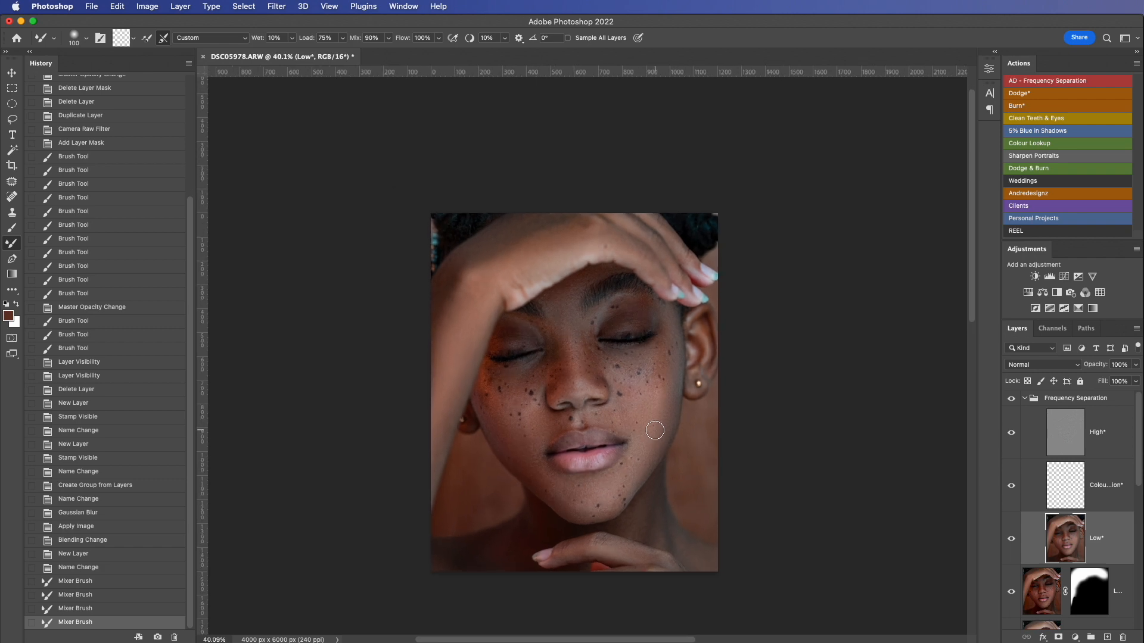
left_click_drag(315, 57, 320, 72)
right_click(319, 72)
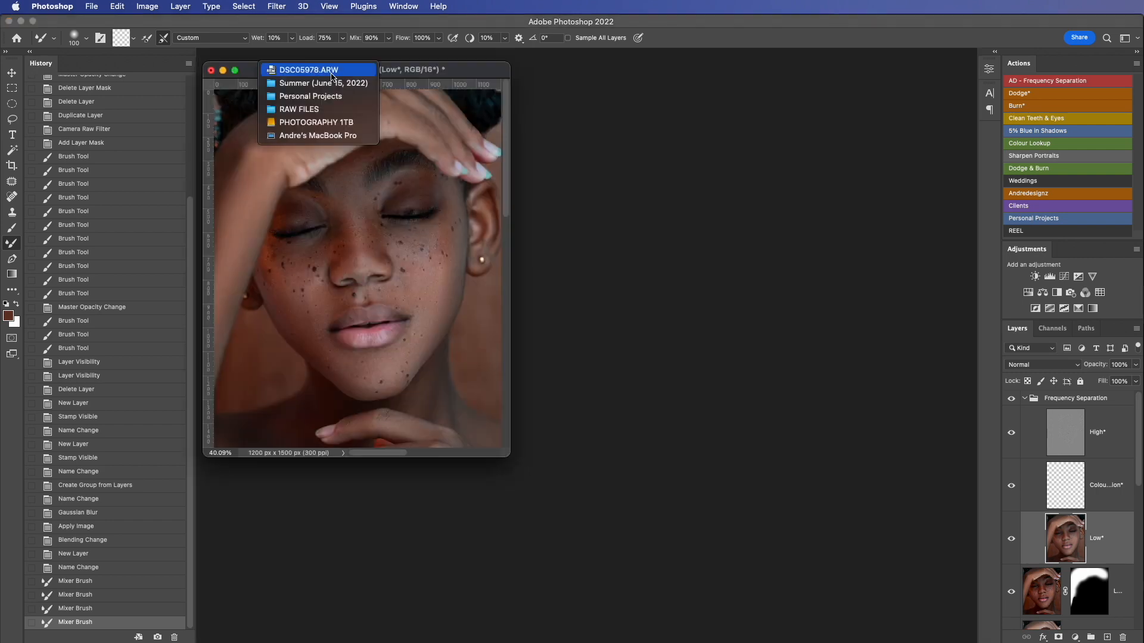
left_click(444, 75)
right_click(460, 79)
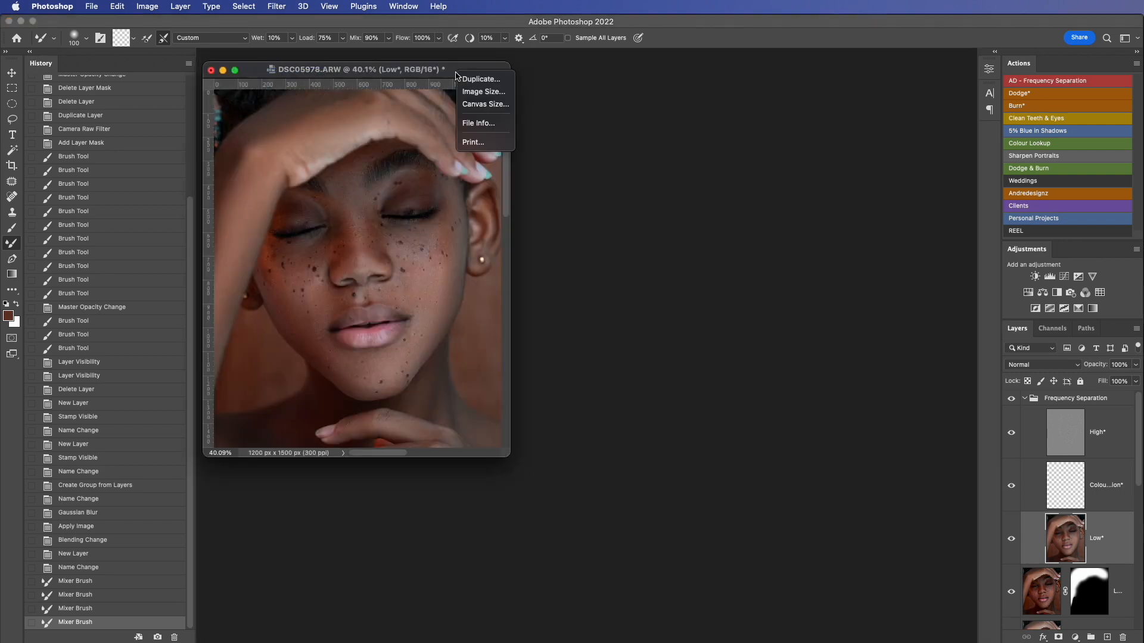
left_click(472, 77)
left_click(1115, 396)
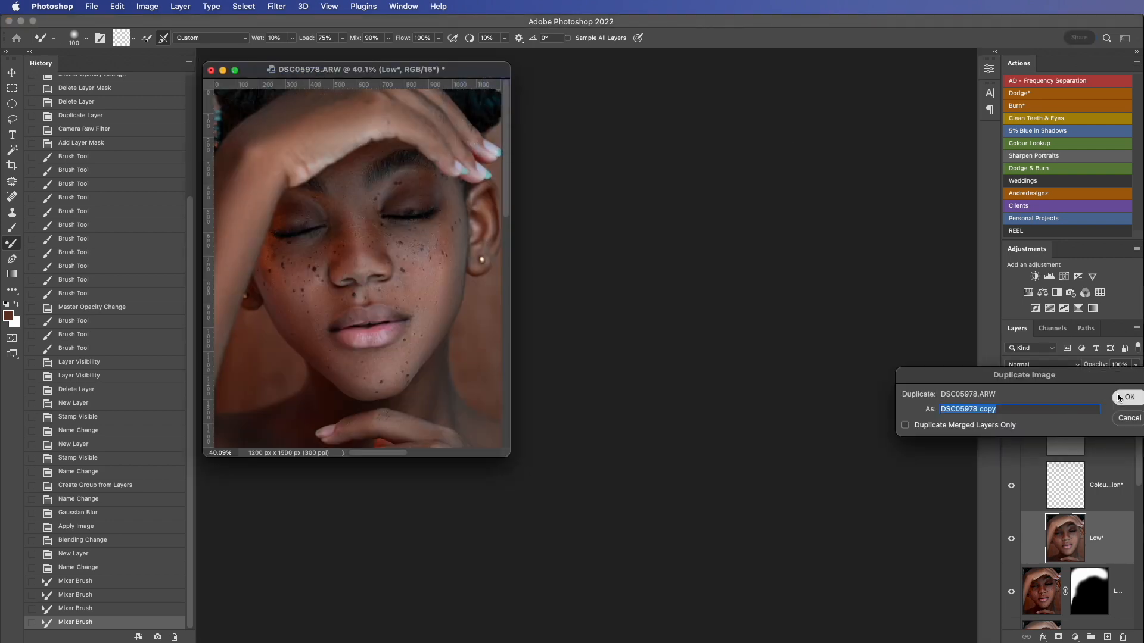
Step: Arrange the duplicate and the working document side by side in vertical panes
left_click(402, 6)
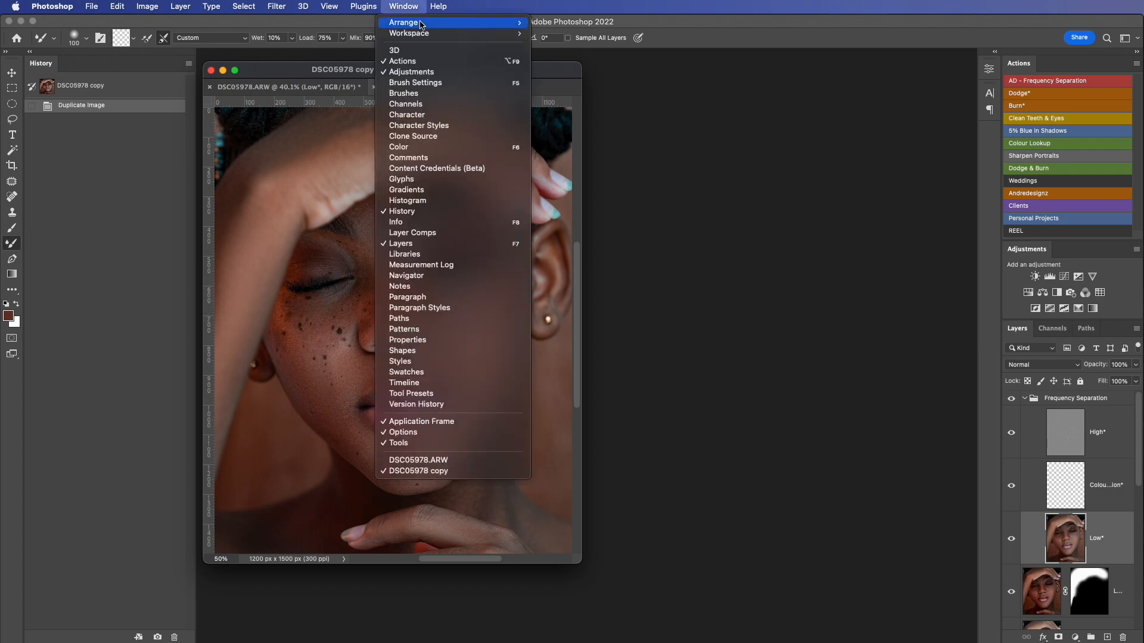
mouse_move(455, 24)
left_click(611, 58)
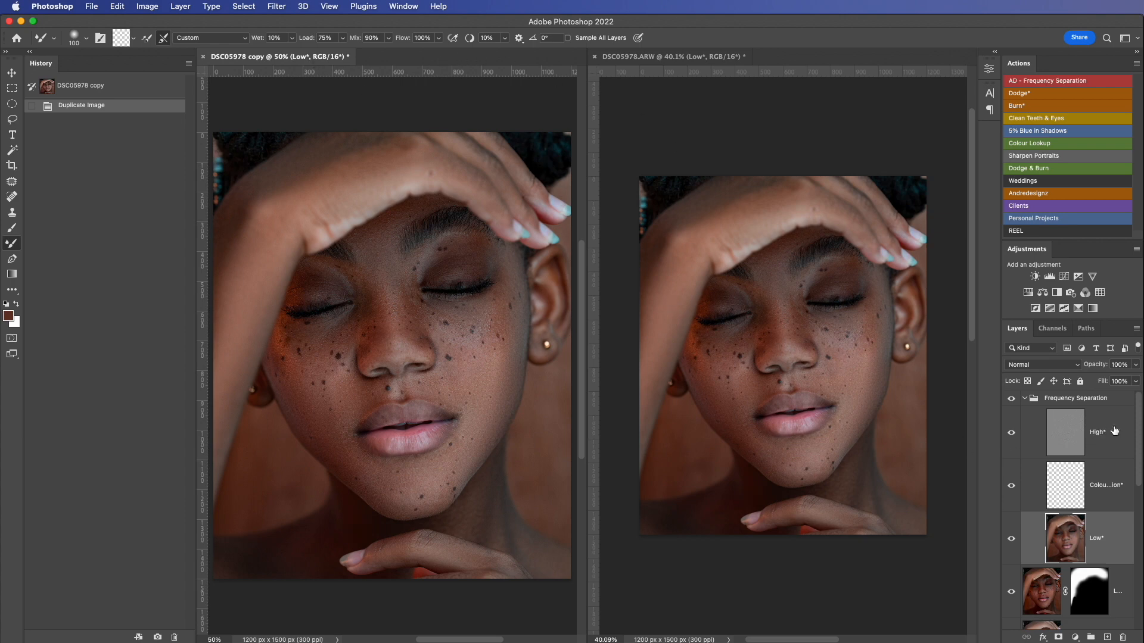
Step: Show only the Background layer in the duplicate, and activate the retouched document for a before-and-after comparison
scroll(1134, 429, "down", 10)
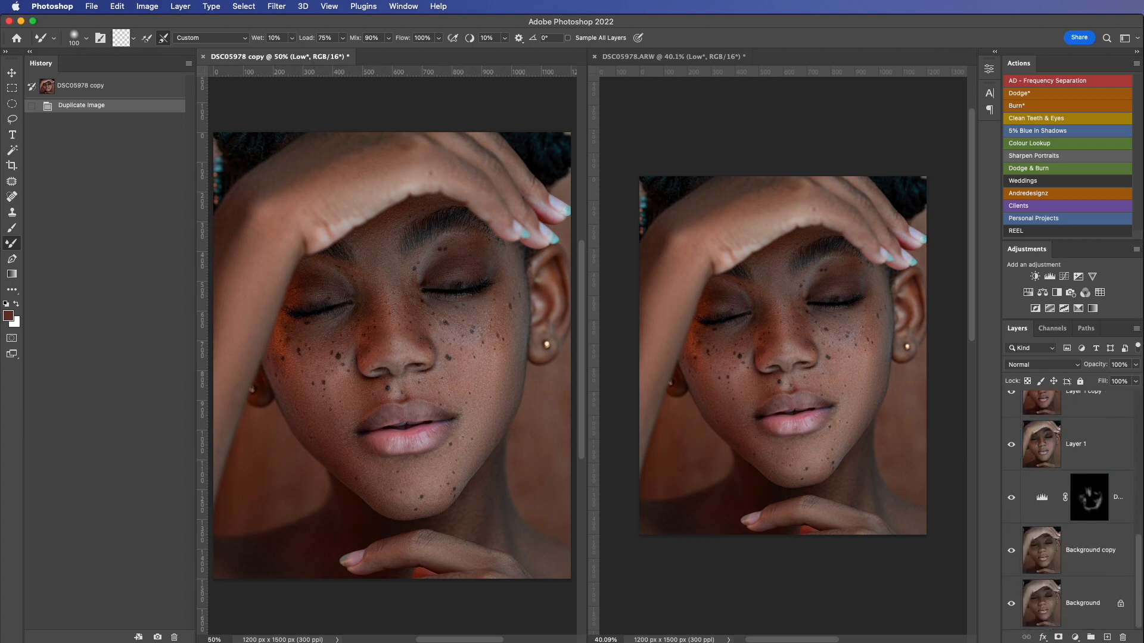
left_click(1011, 603, "alt")
left_click(768, 334)
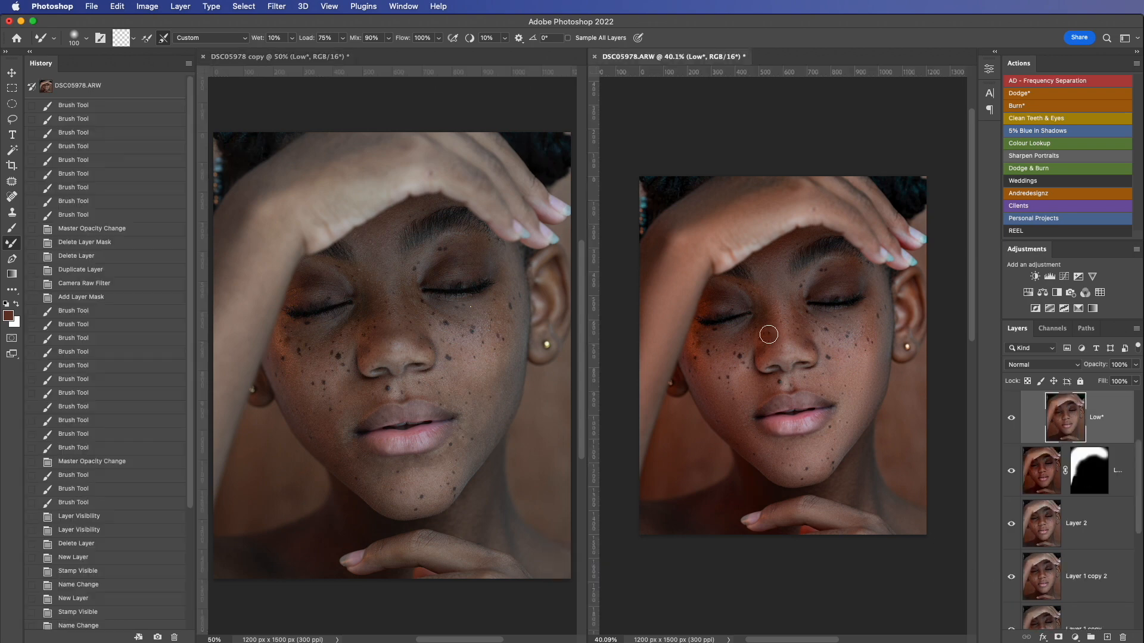
scroll(768, 334, "up", 5)
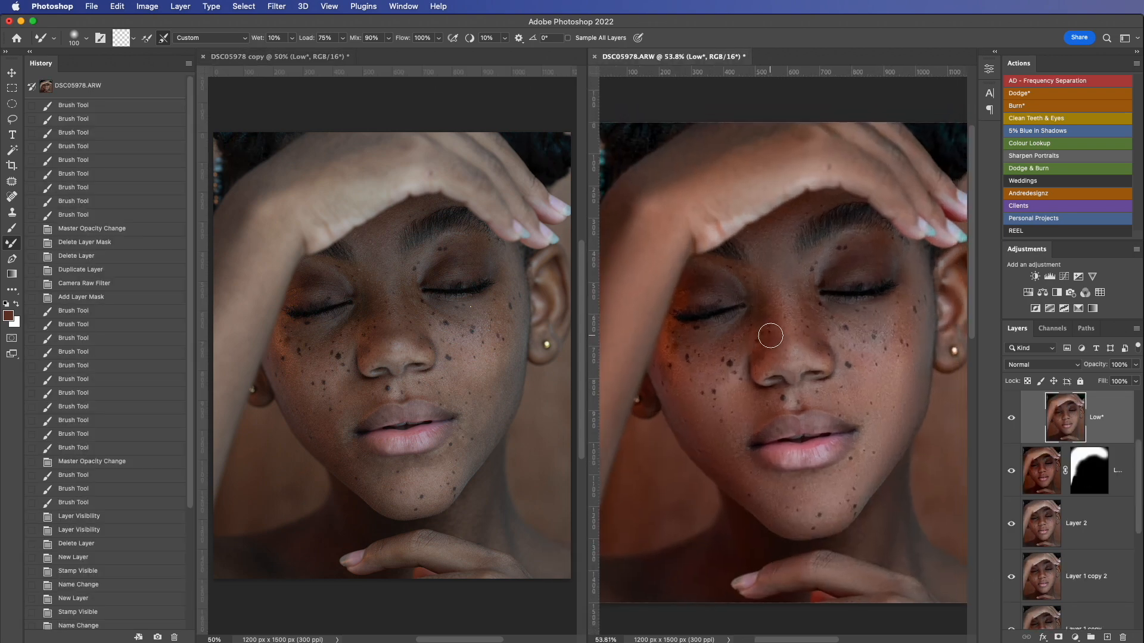